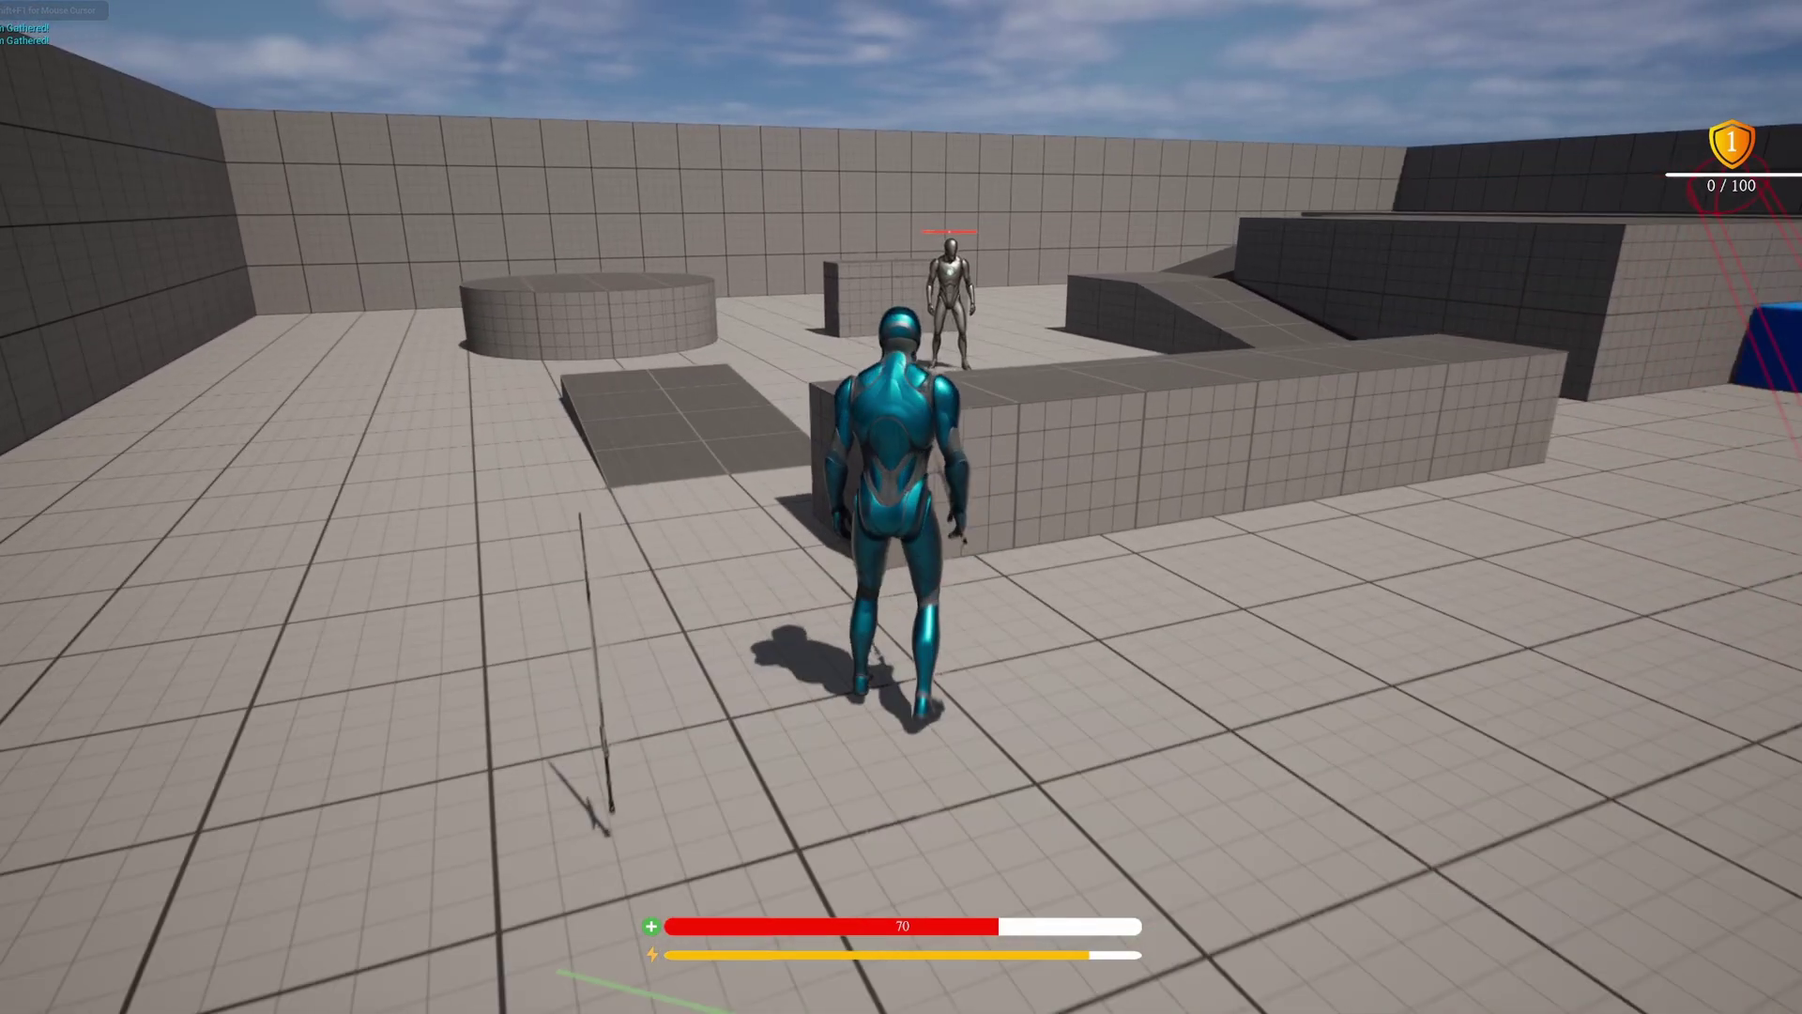
In the equipment menu, equip the Wooden Bow top-left and the Heavy Sword top-right
{"action": "key", "text": "i"}
{"action": "left_click", "coordinate": [489, 365]}
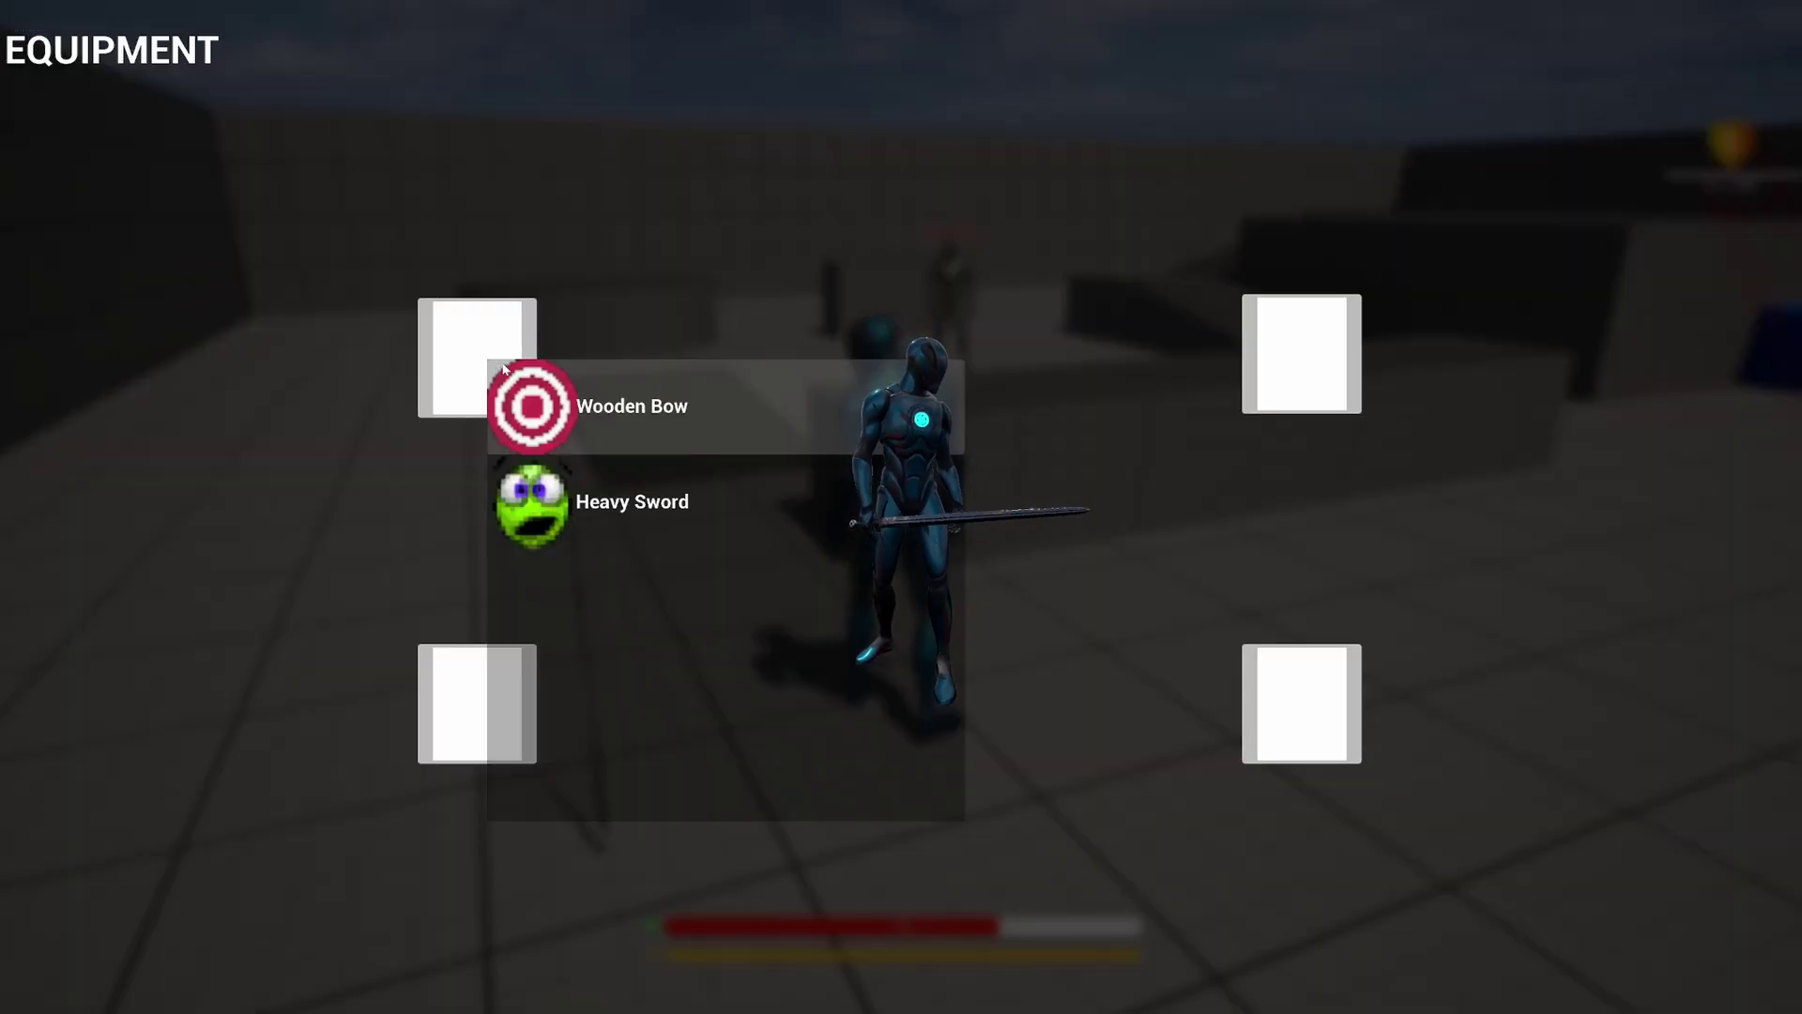
{"action": "left_click", "coordinate": [539, 418]}
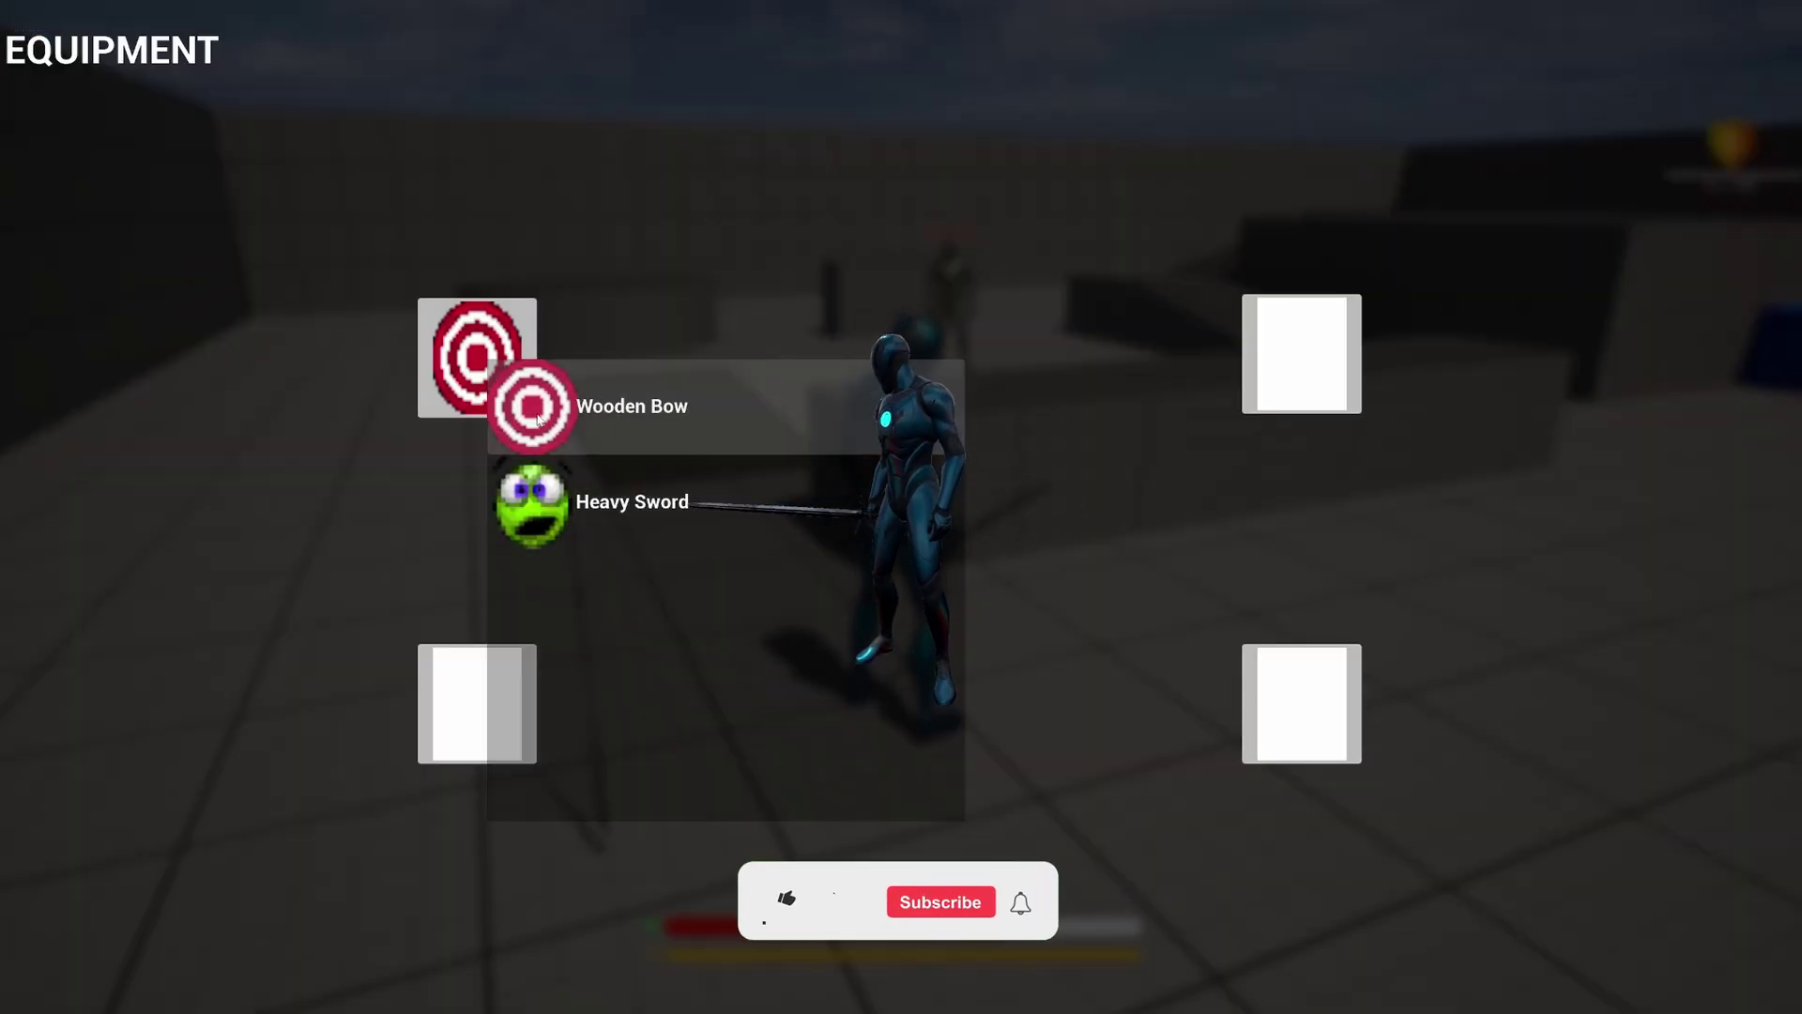
{"action": "left_click", "coordinate": [1312, 371]}
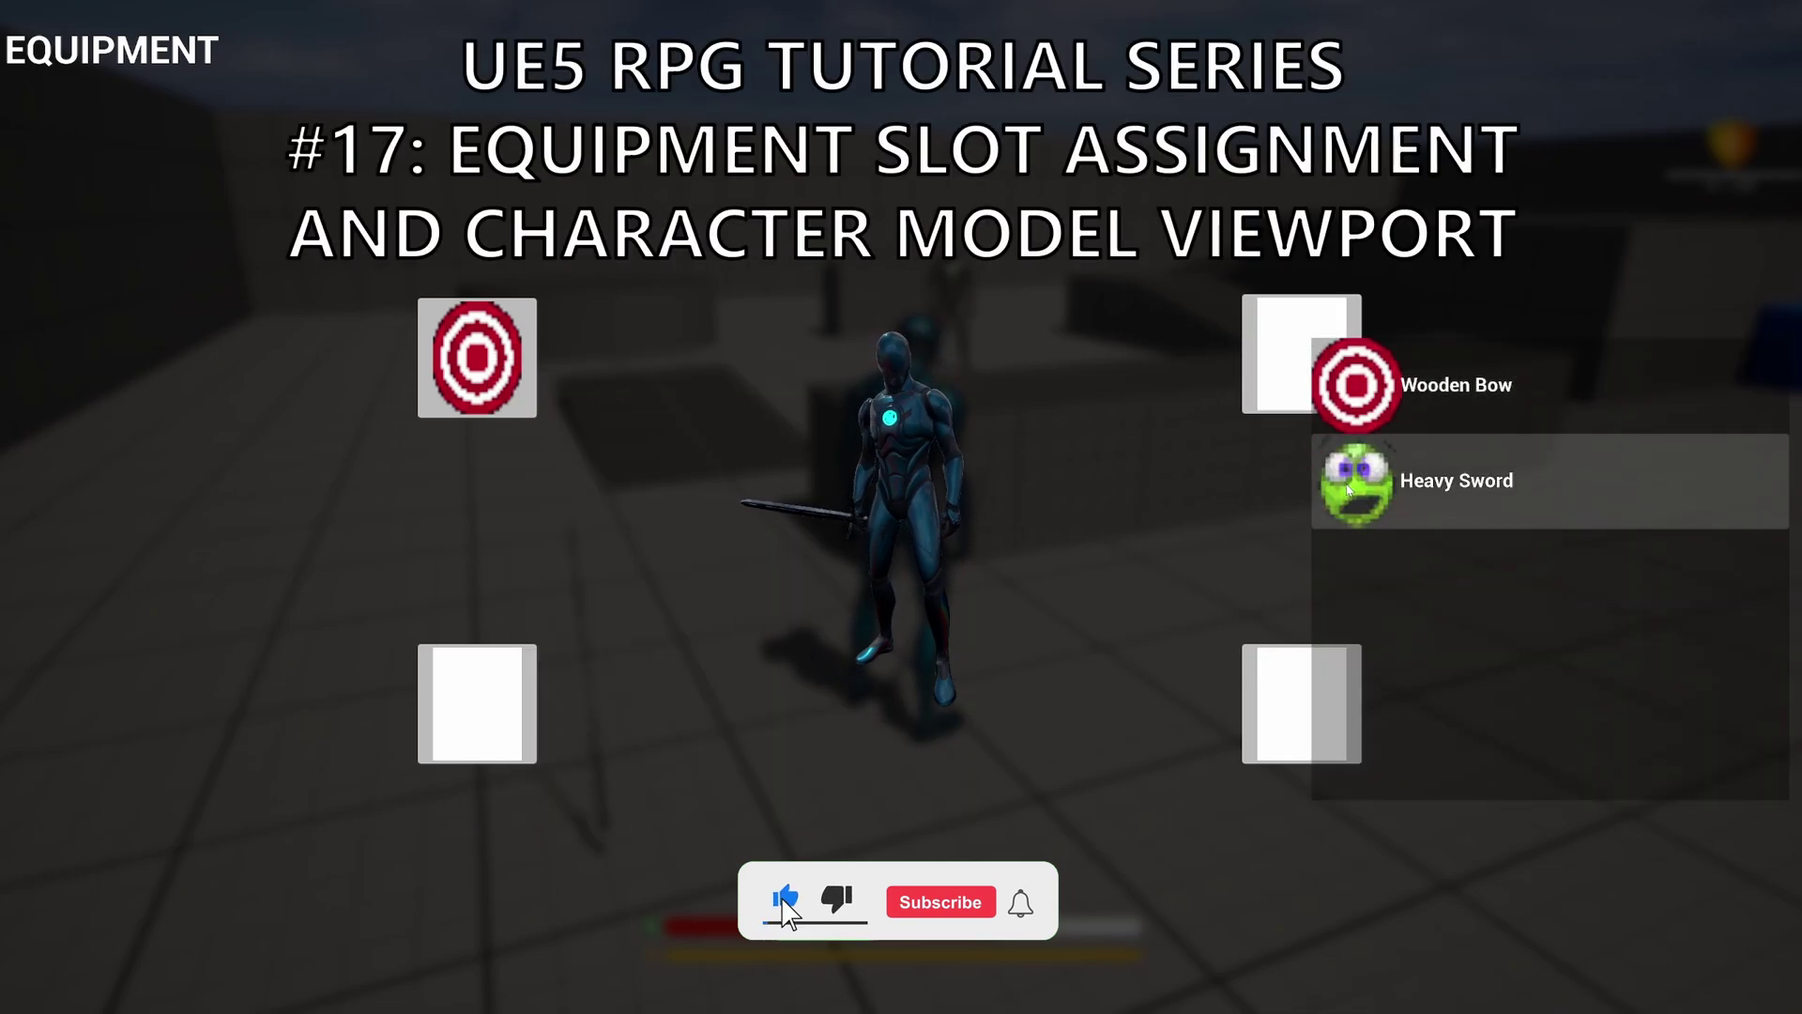
{"action": "left_click", "coordinate": [1426, 481]}
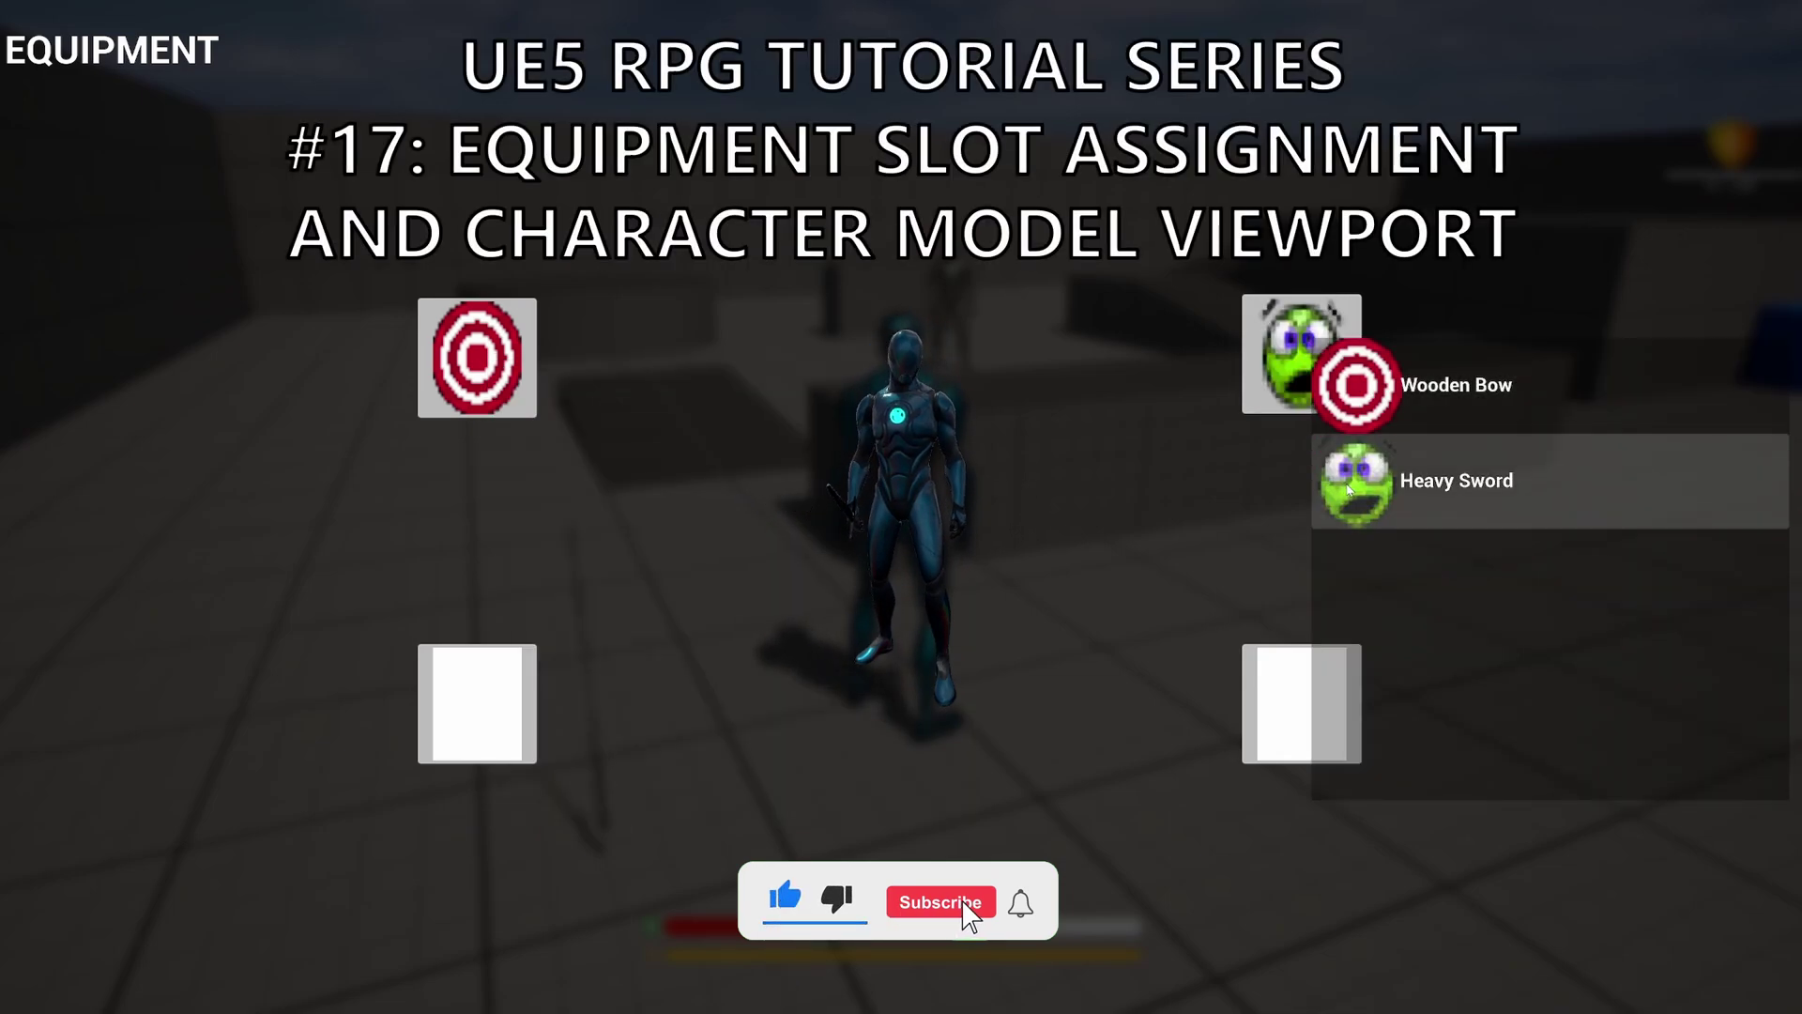
{"action": "left_click", "coordinate": [950, 477]}
Reopen the equipment menu and re-equip the Wooden Bow and Heavy Sword in the top slots
{"action": "key", "text": "Tab"}
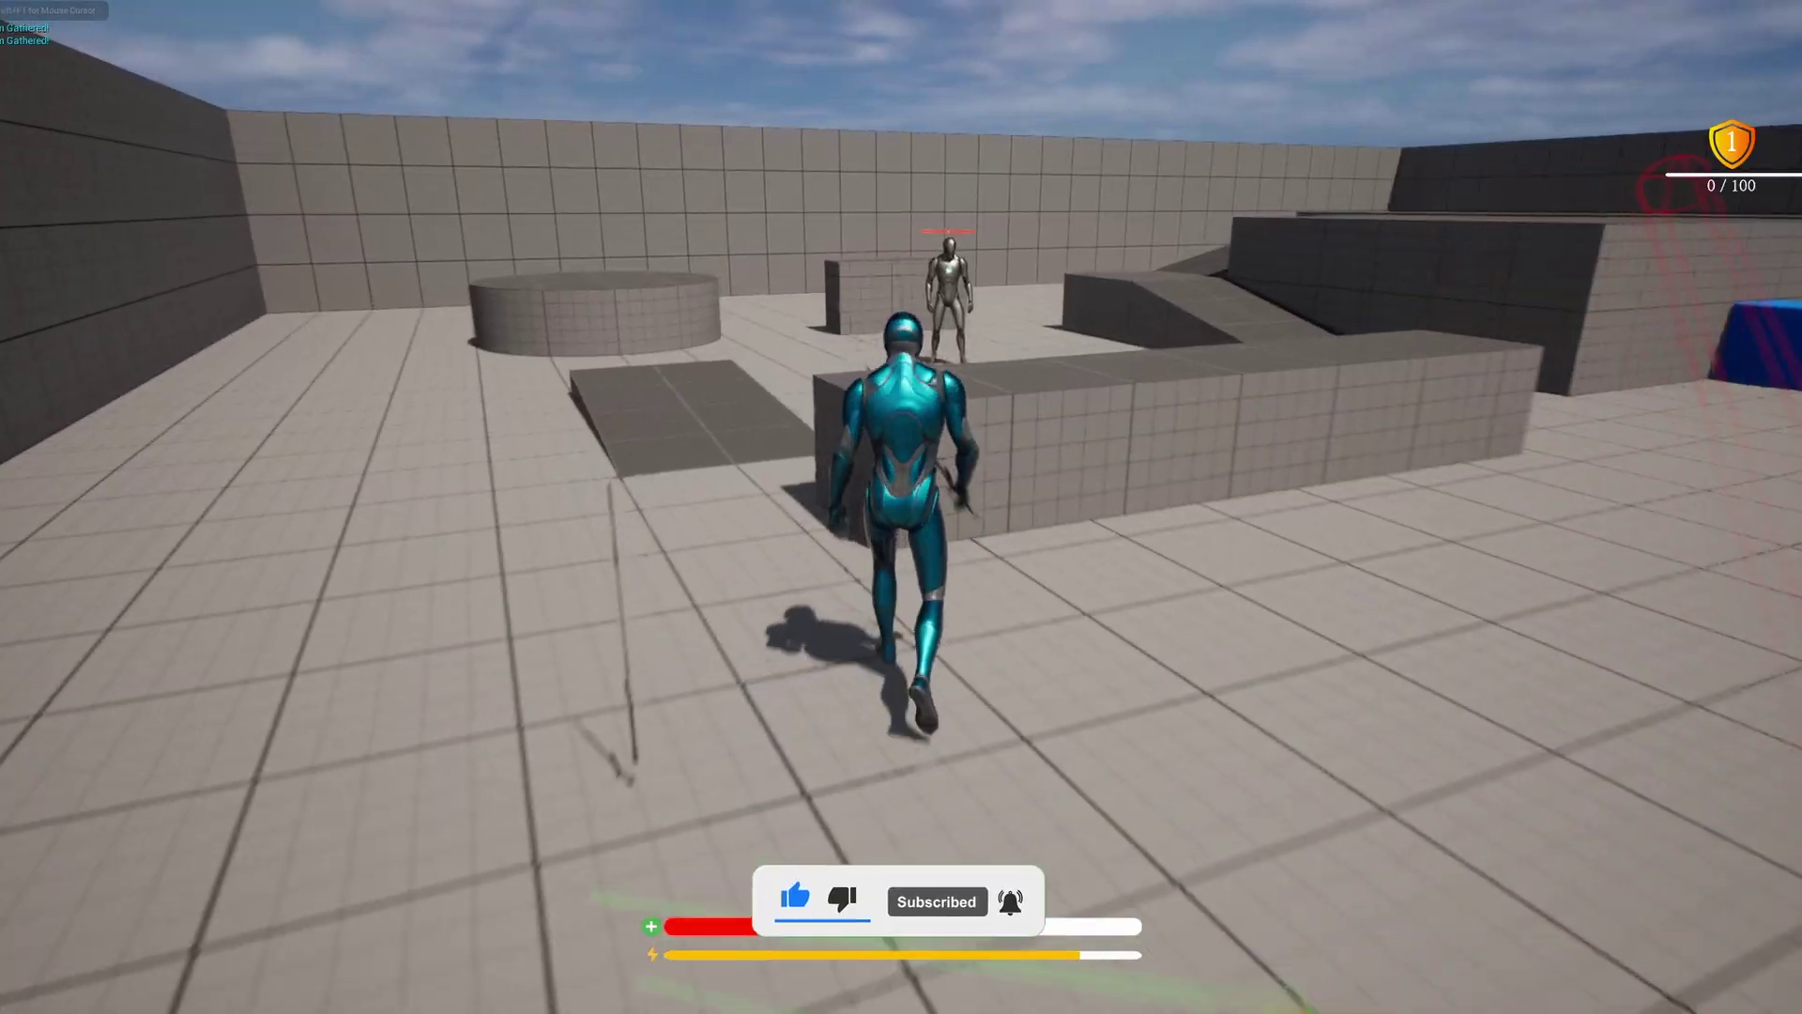
{"action": "key", "text": "Tab"}
{"action": "left_click", "coordinate": [489, 365]}
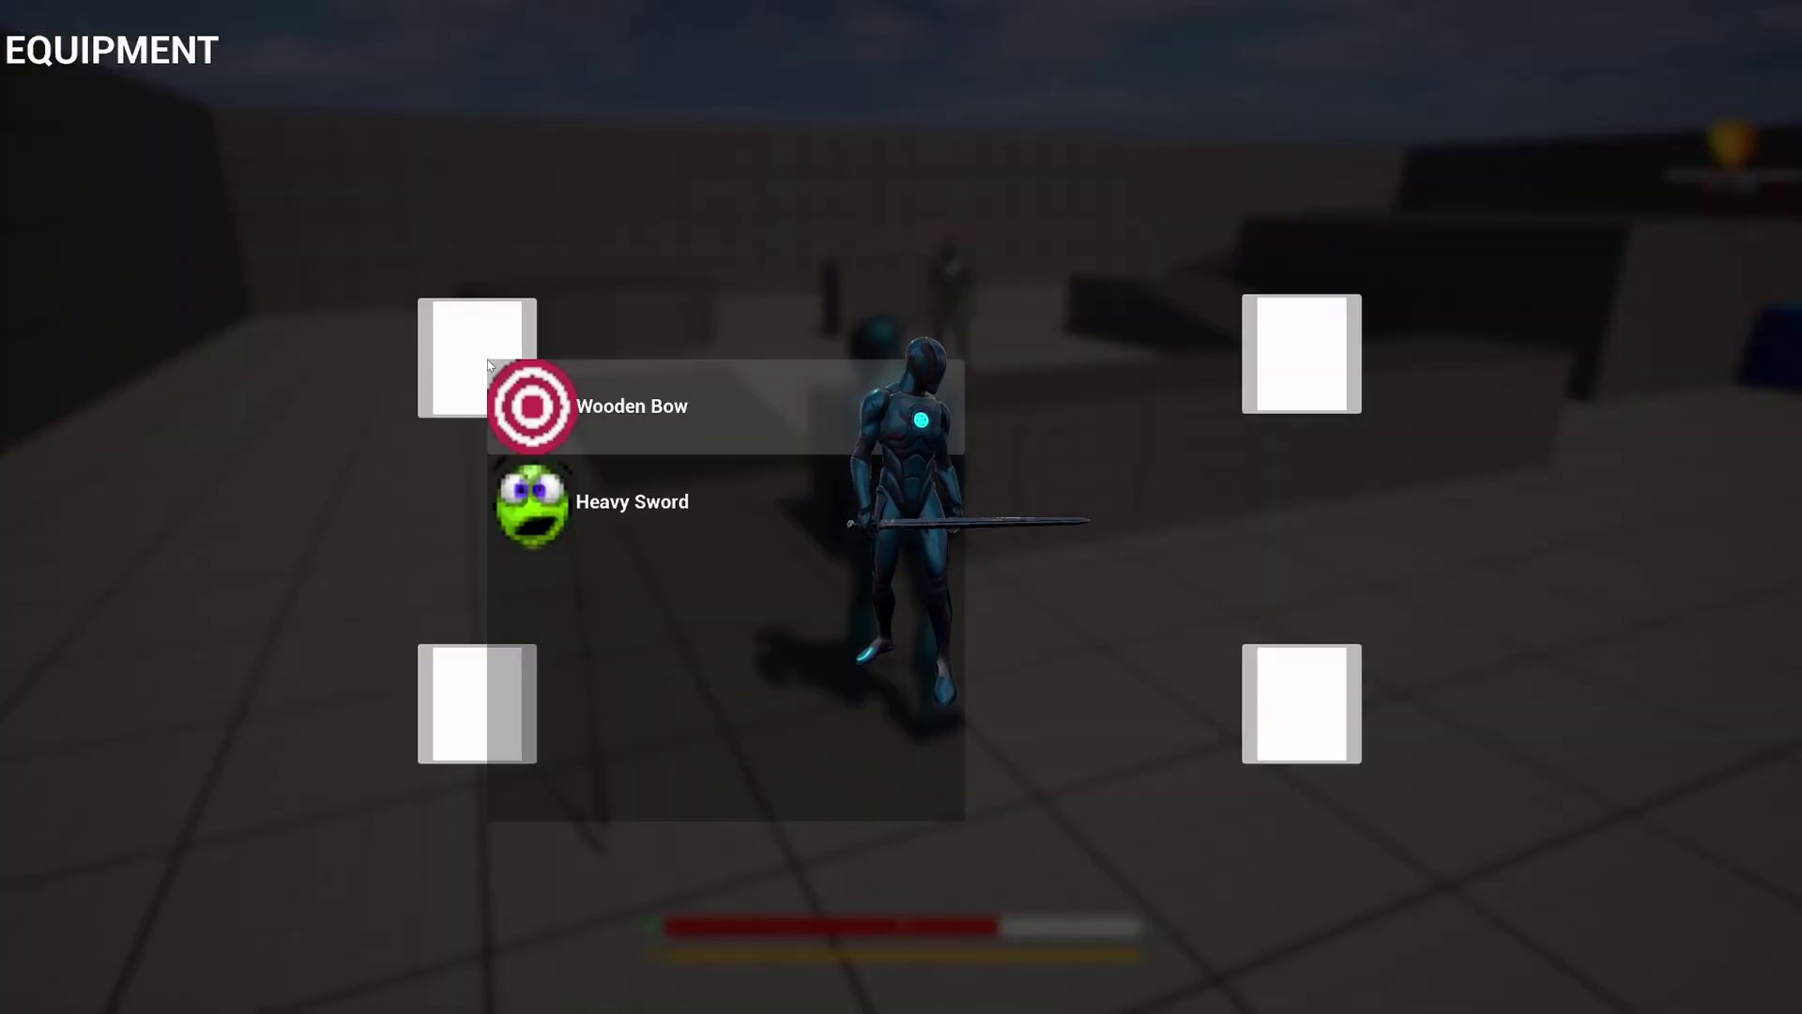
{"action": "left_click", "coordinate": [538, 419]}
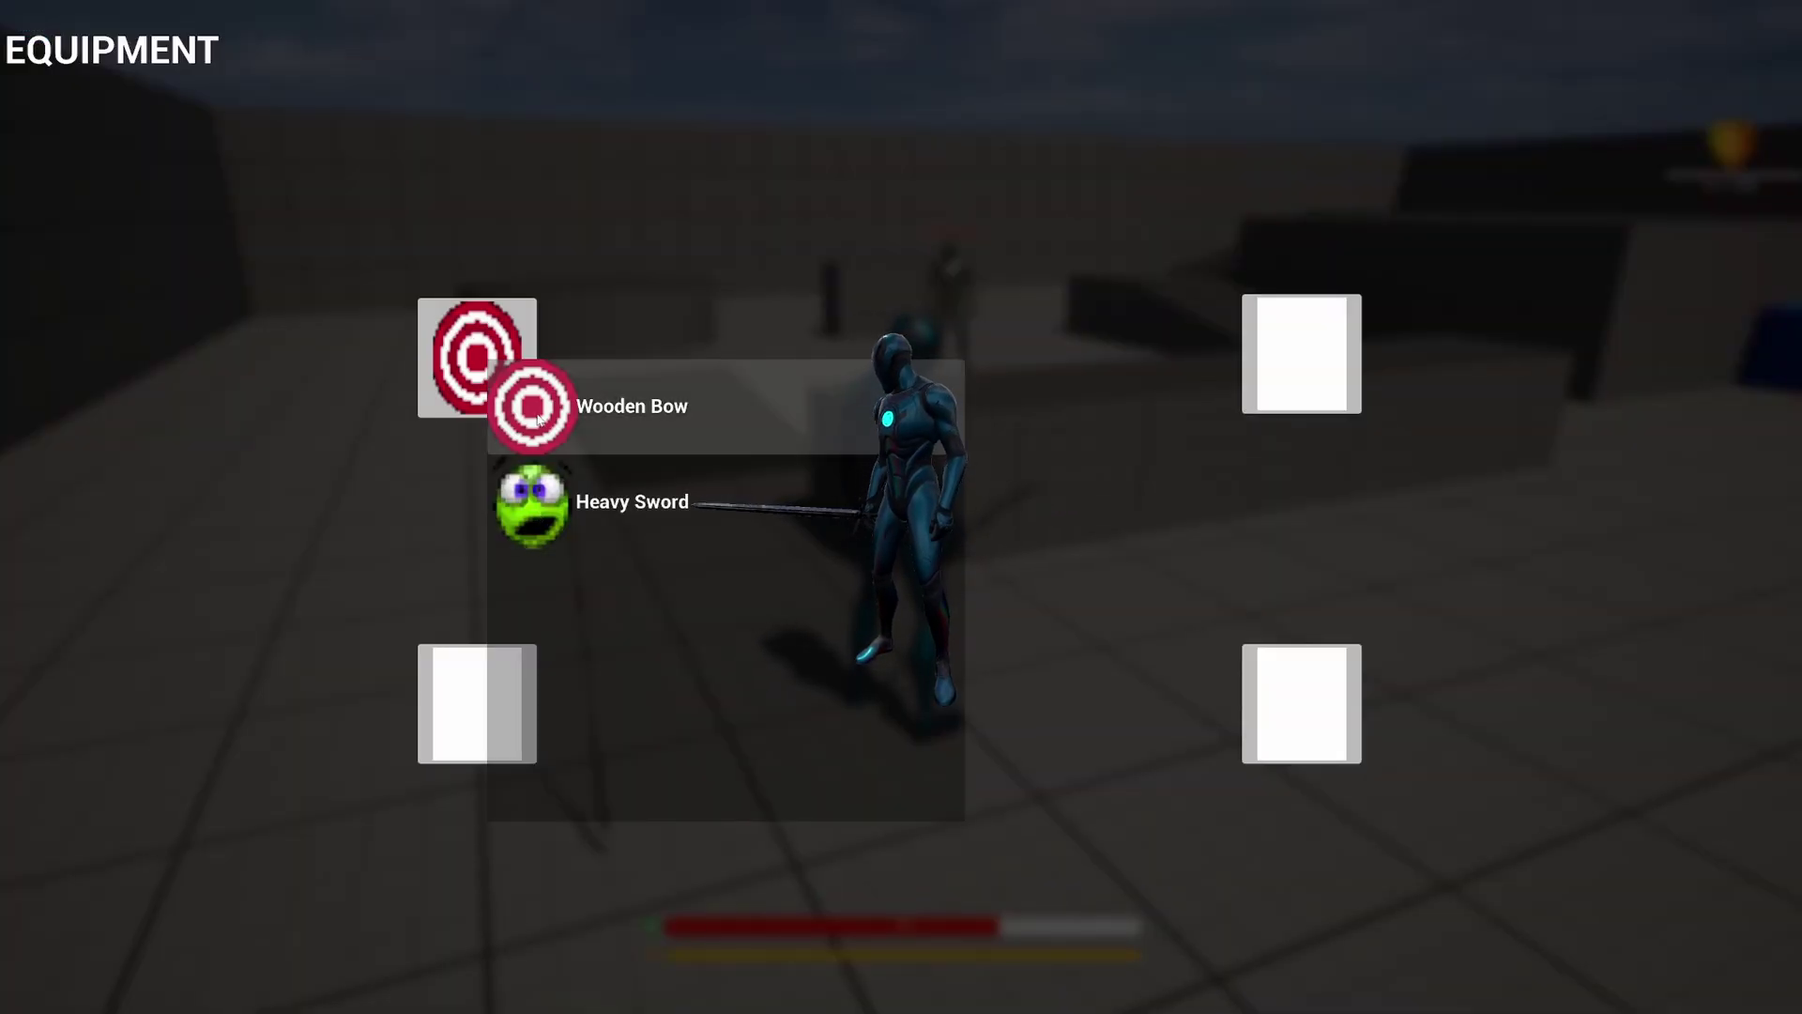
{"action": "left_click", "coordinate": [1313, 345]}
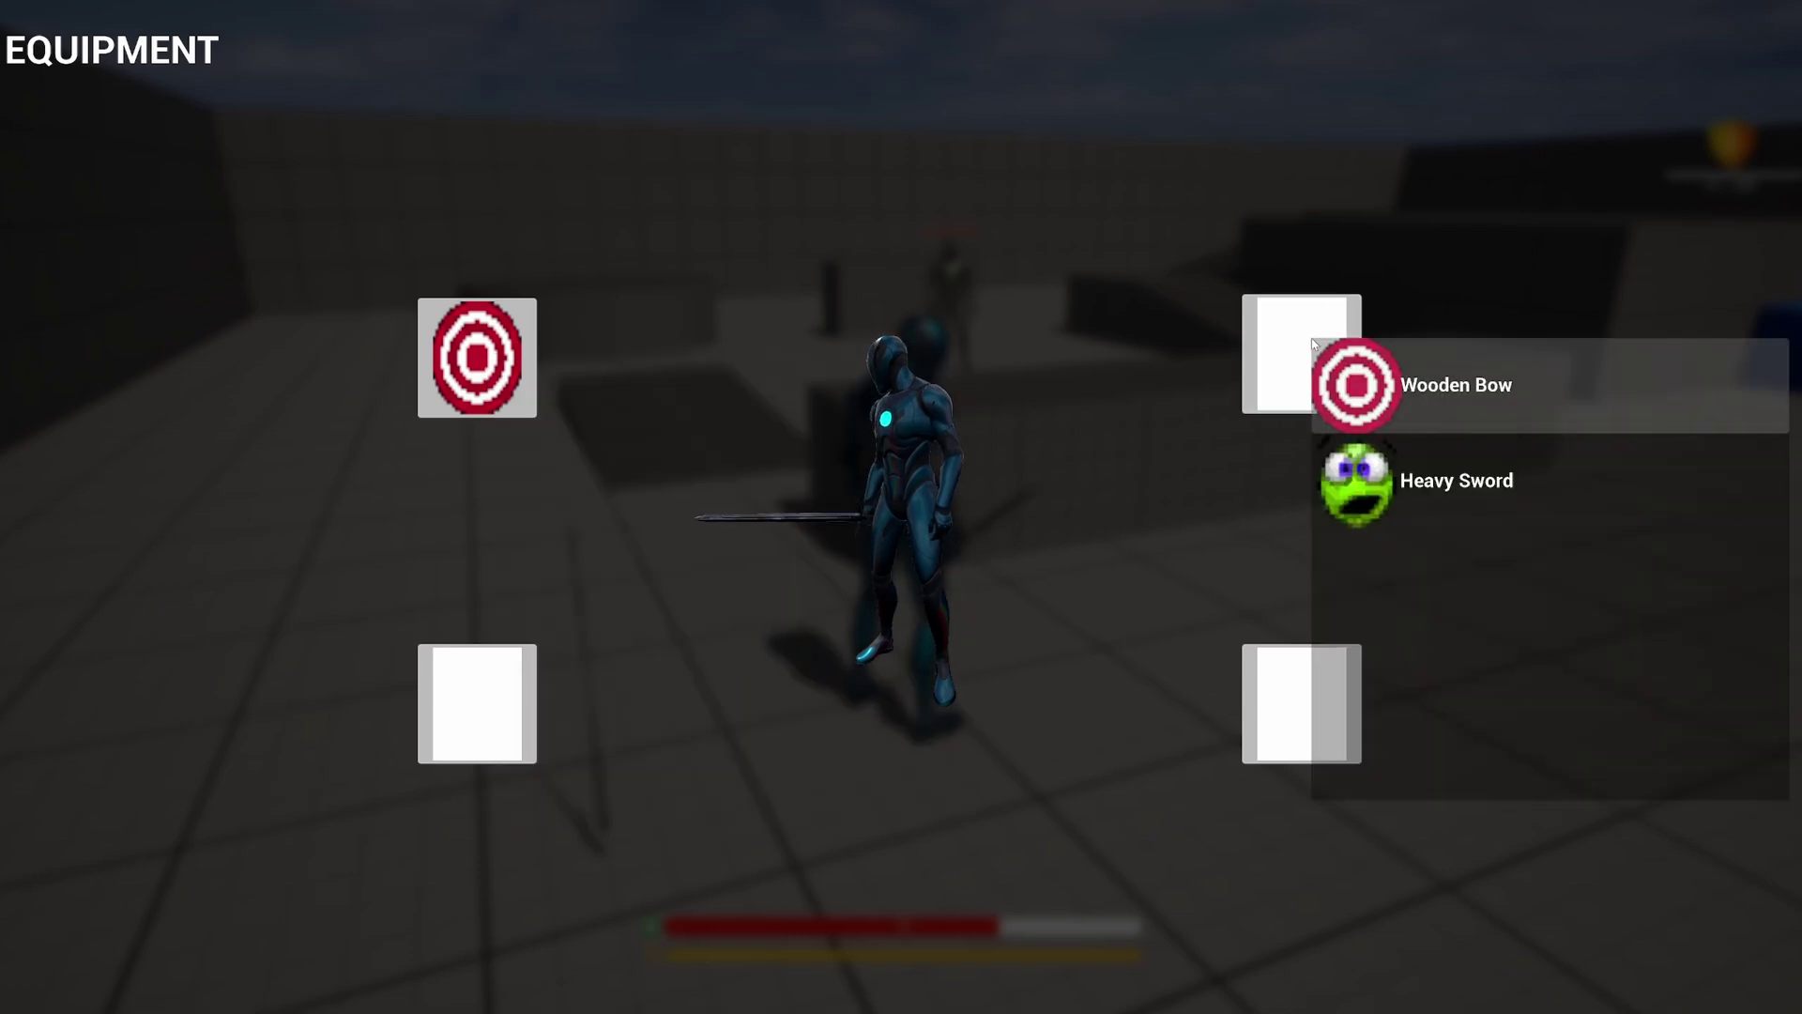
{"action": "left_click", "coordinate": [1370, 480]}
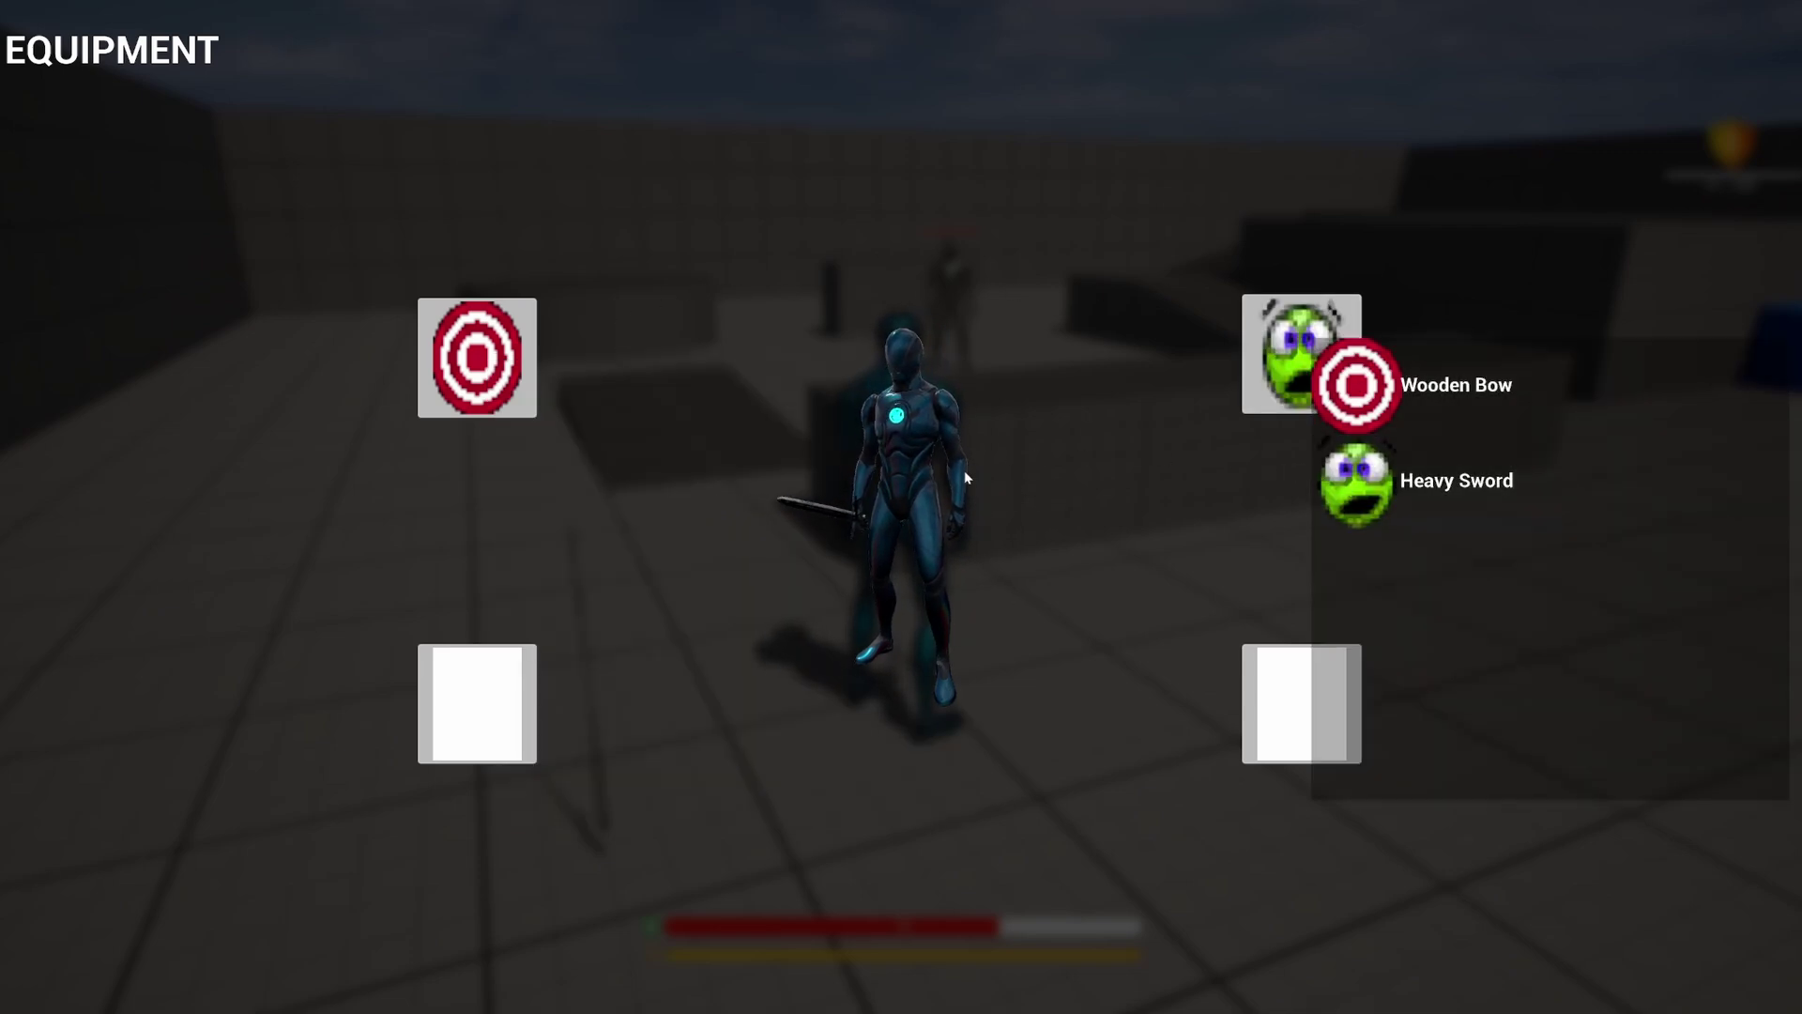
Stop play-testing and open BP_ThirdPersonCharacter from ThirdPerson > Blueprints
{"action": "key", "text": "Escape"}
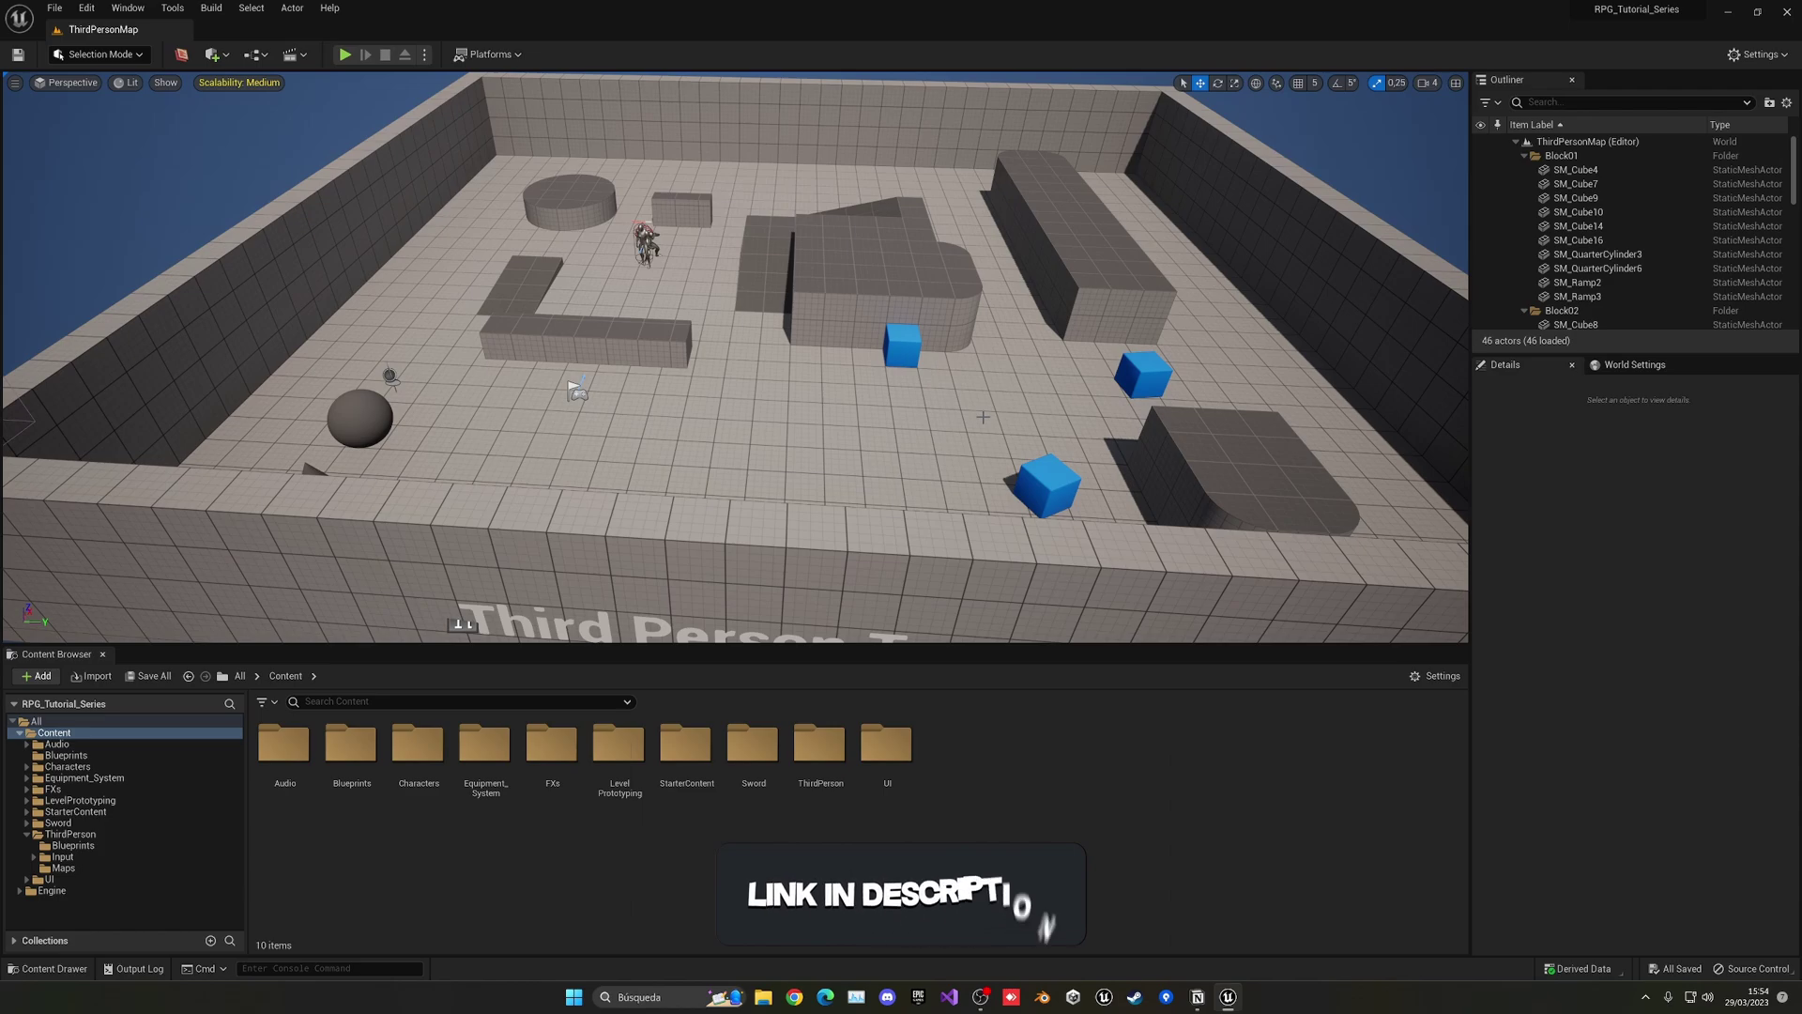
{"action": "double_click", "coordinate": [819, 743]}
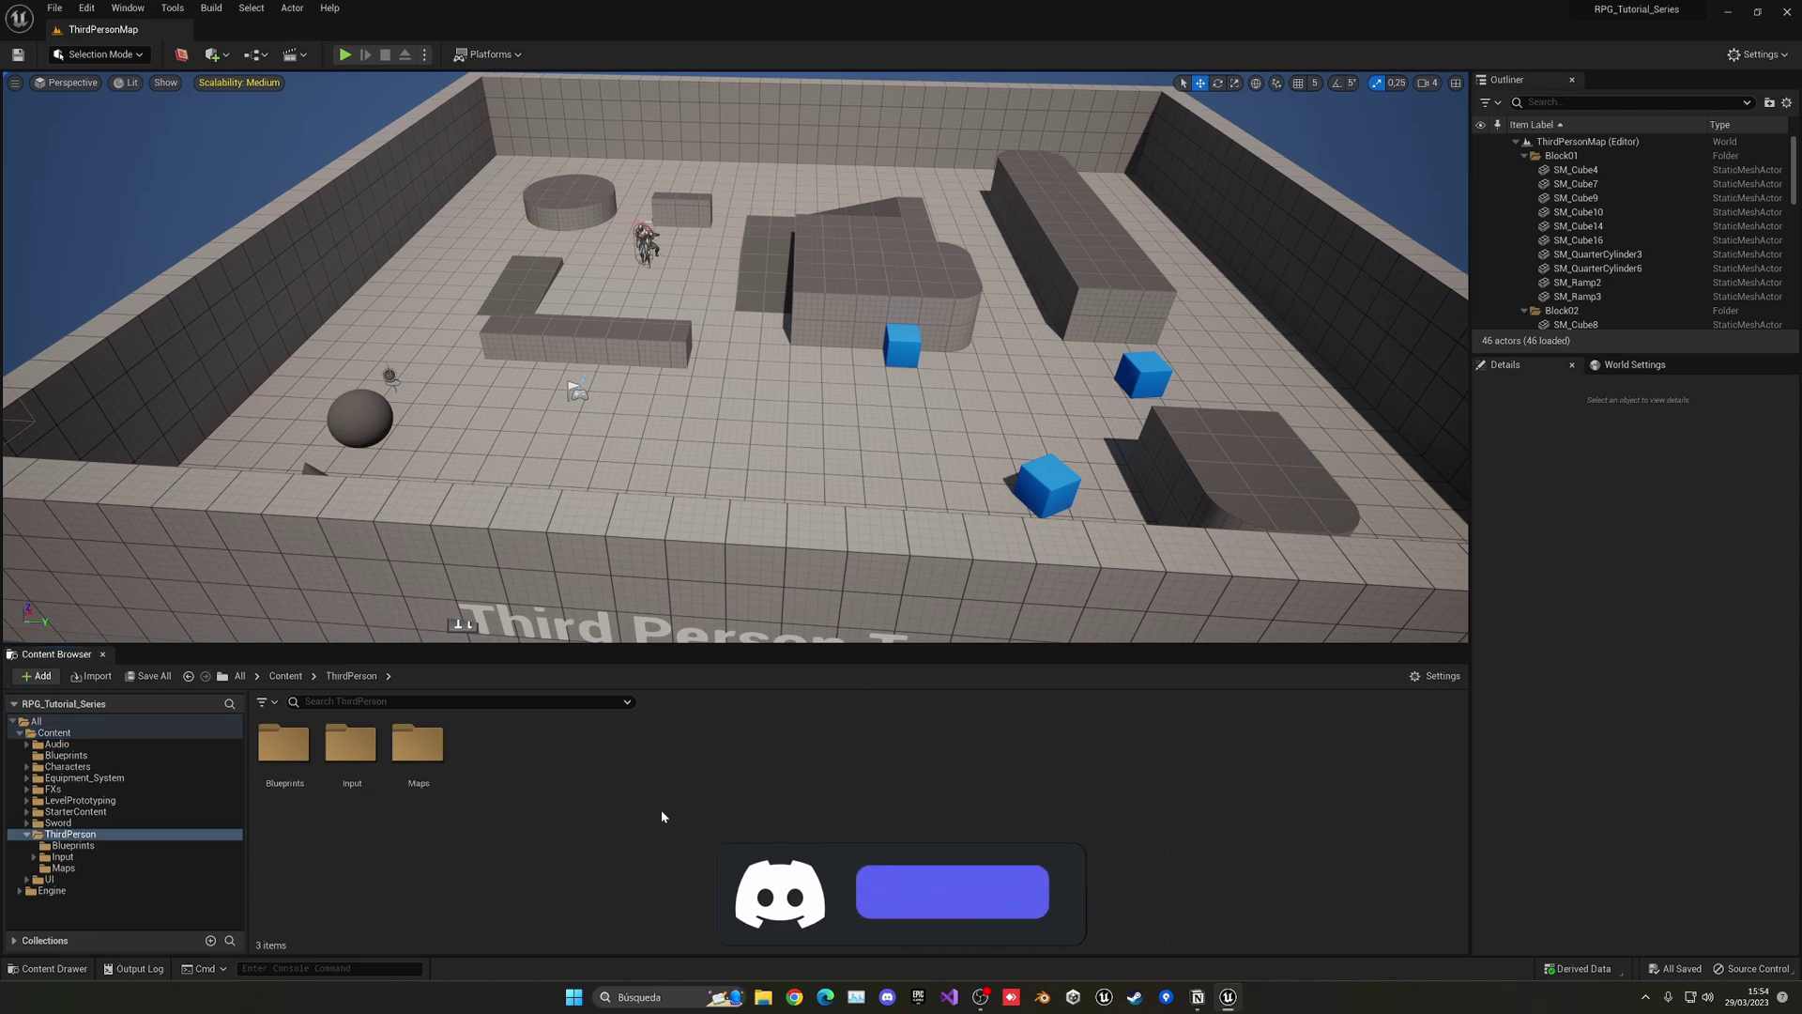
{"action": "double_click", "coordinate": [283, 743]}
{"action": "left_click", "coordinate": [278, 751]}
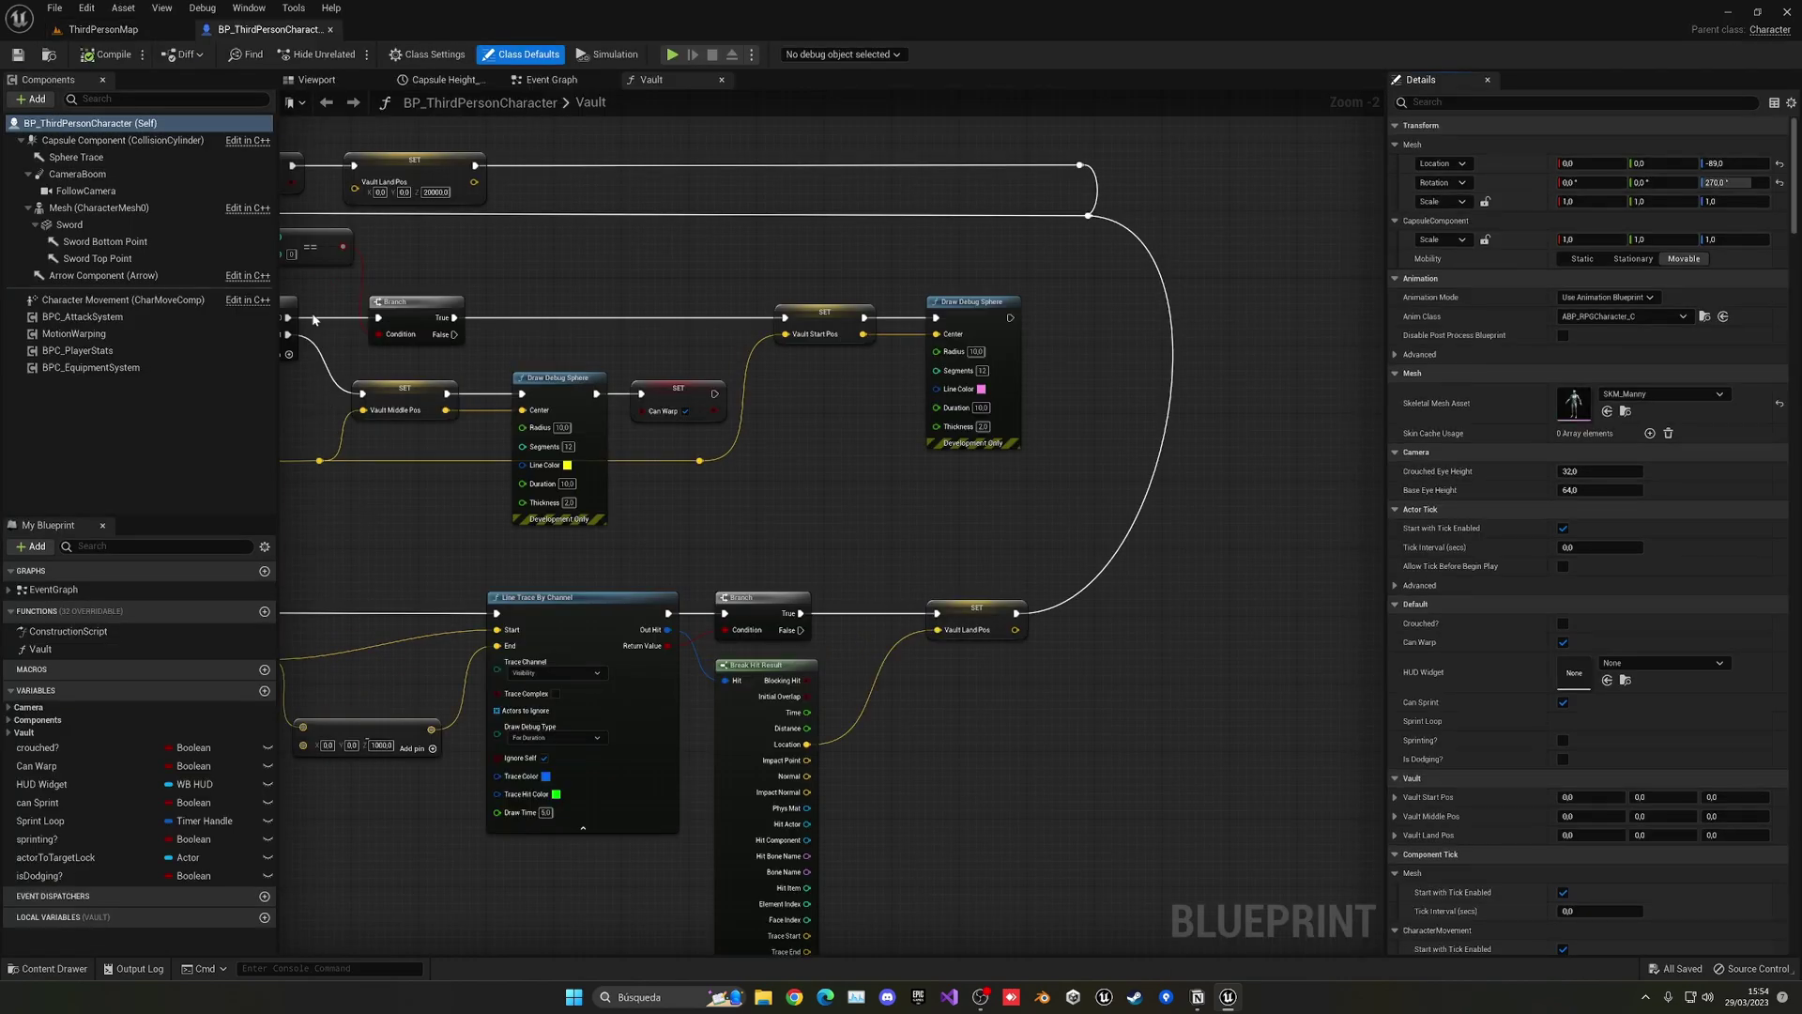
Switch to the blueprint's Viewport and inspect the existing CameraBoom spring arm
{"action": "left_click", "coordinate": [316, 80]}
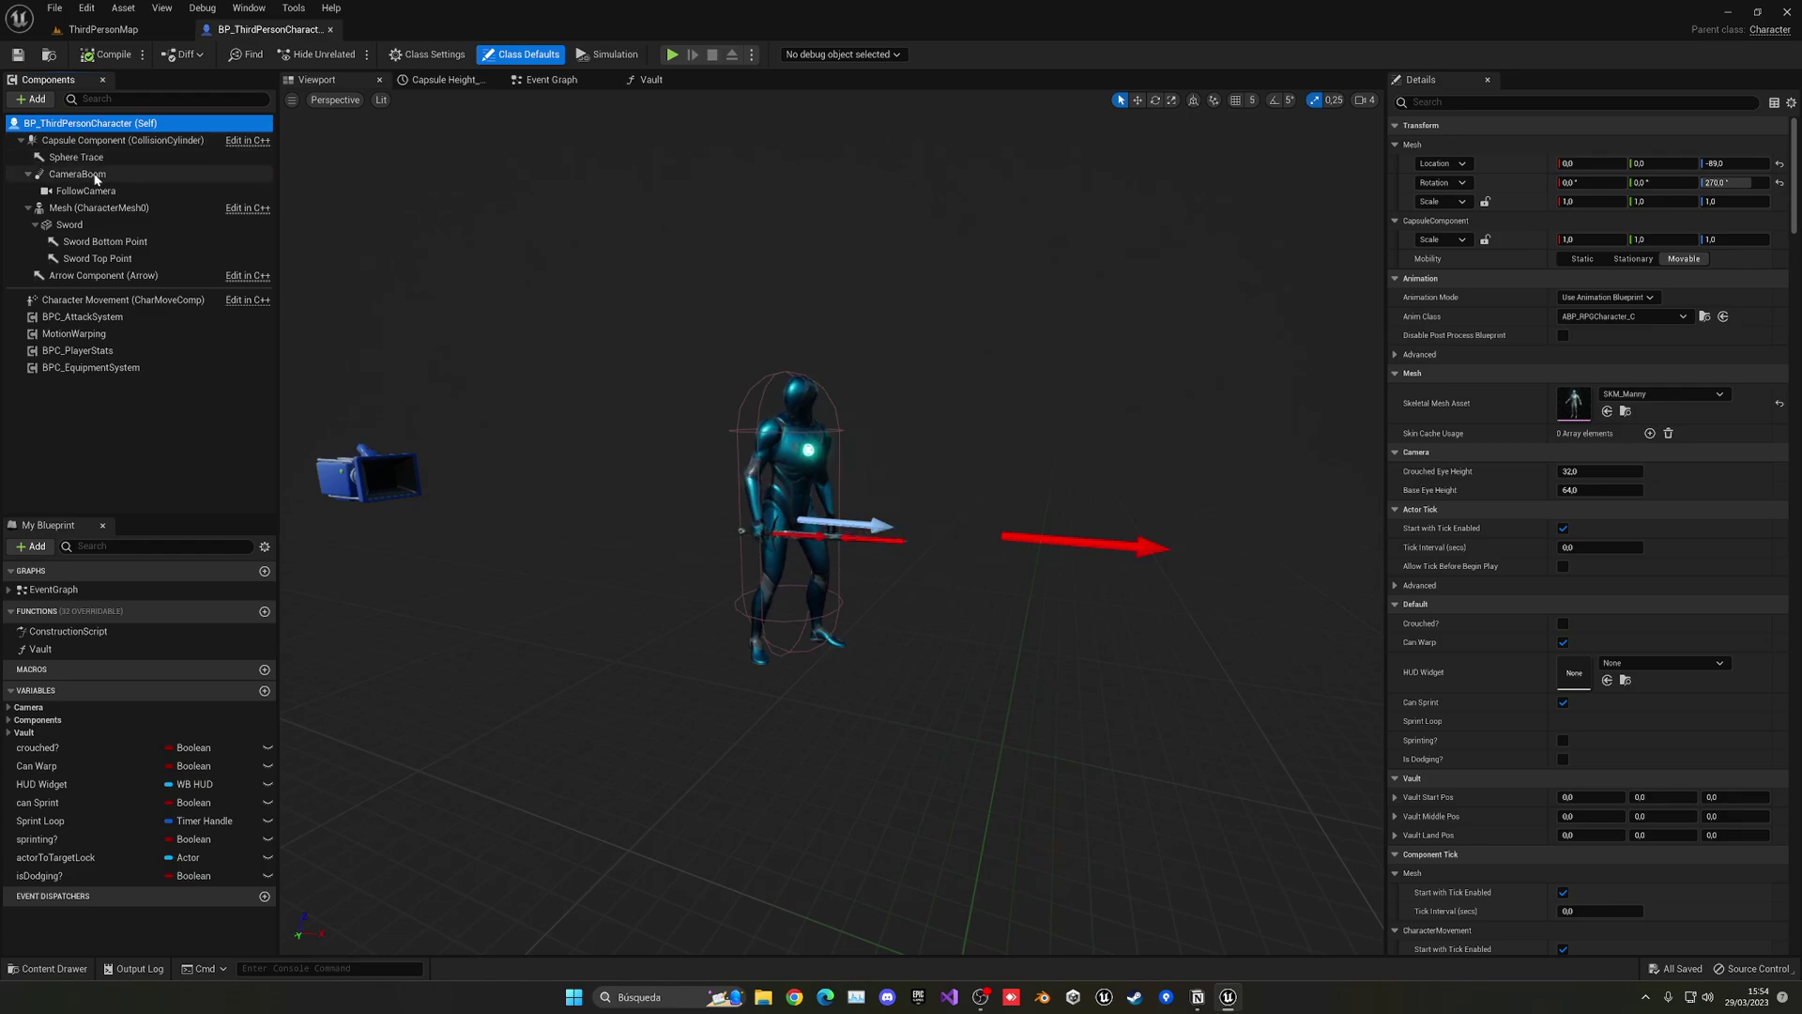
{"action": "left_click", "coordinate": [34, 99]}
{"action": "type", "text": "camer"}
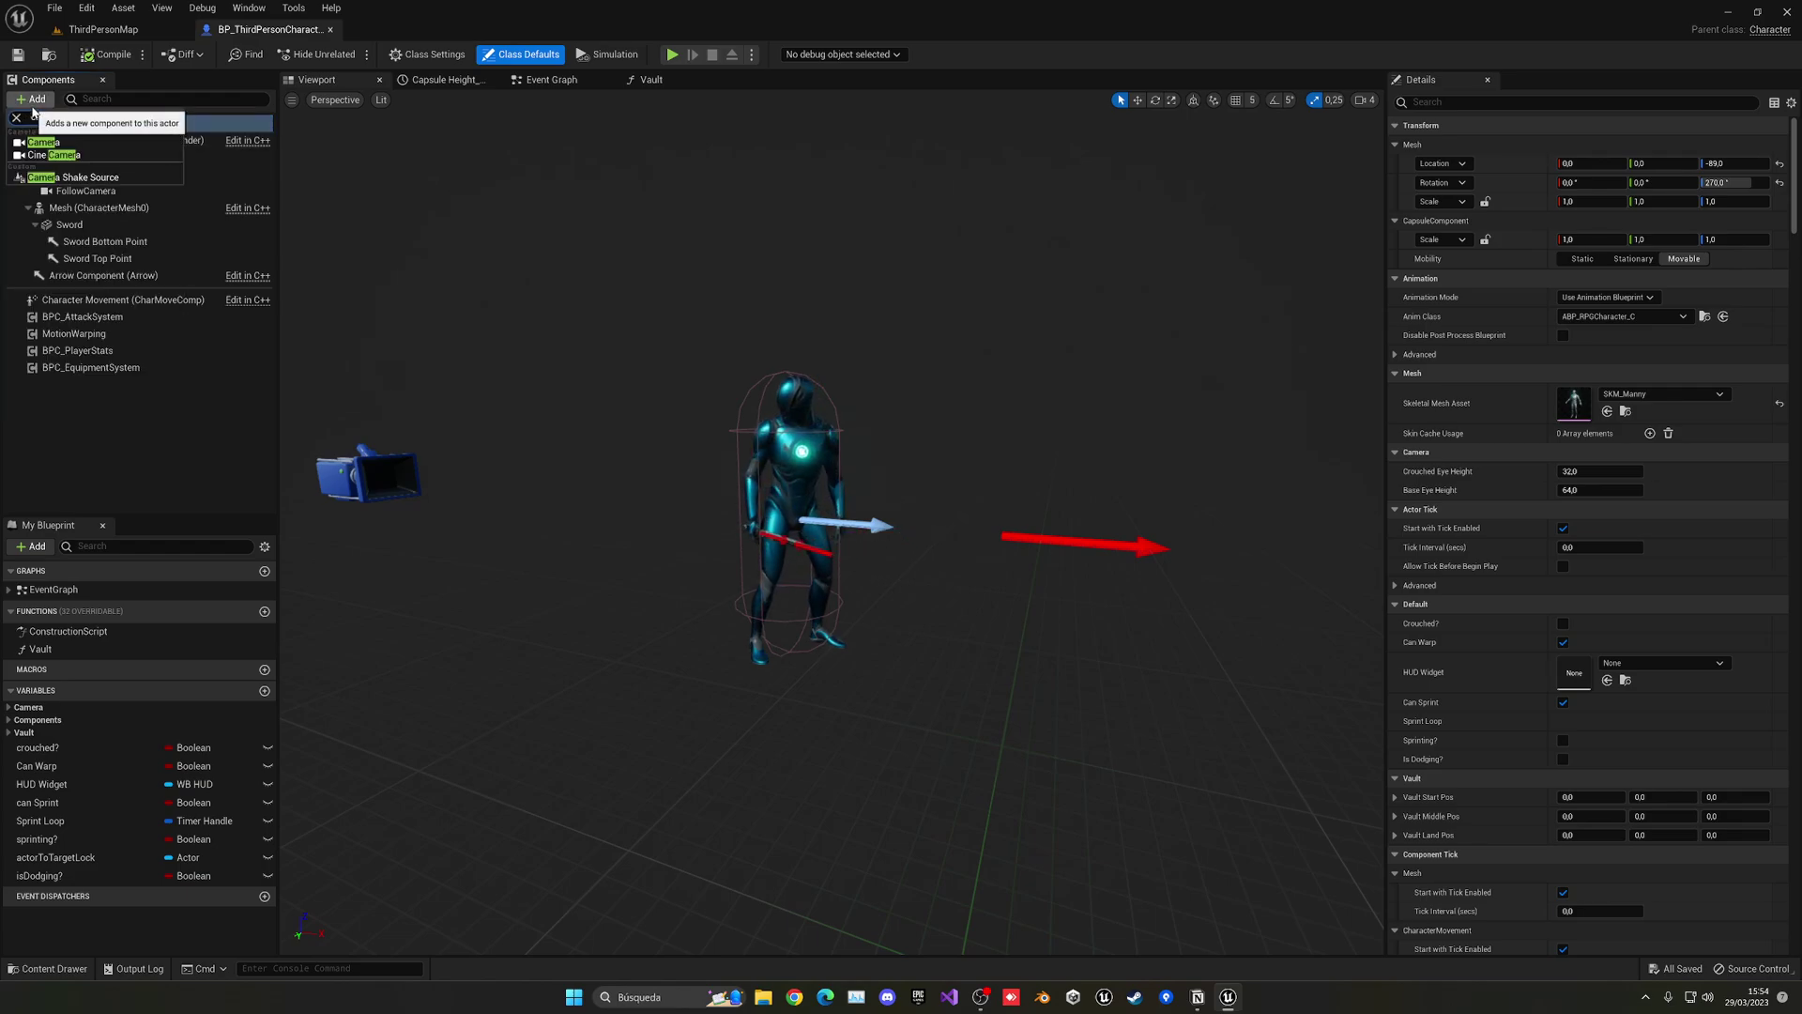
{"action": "key", "text": "Escape"}
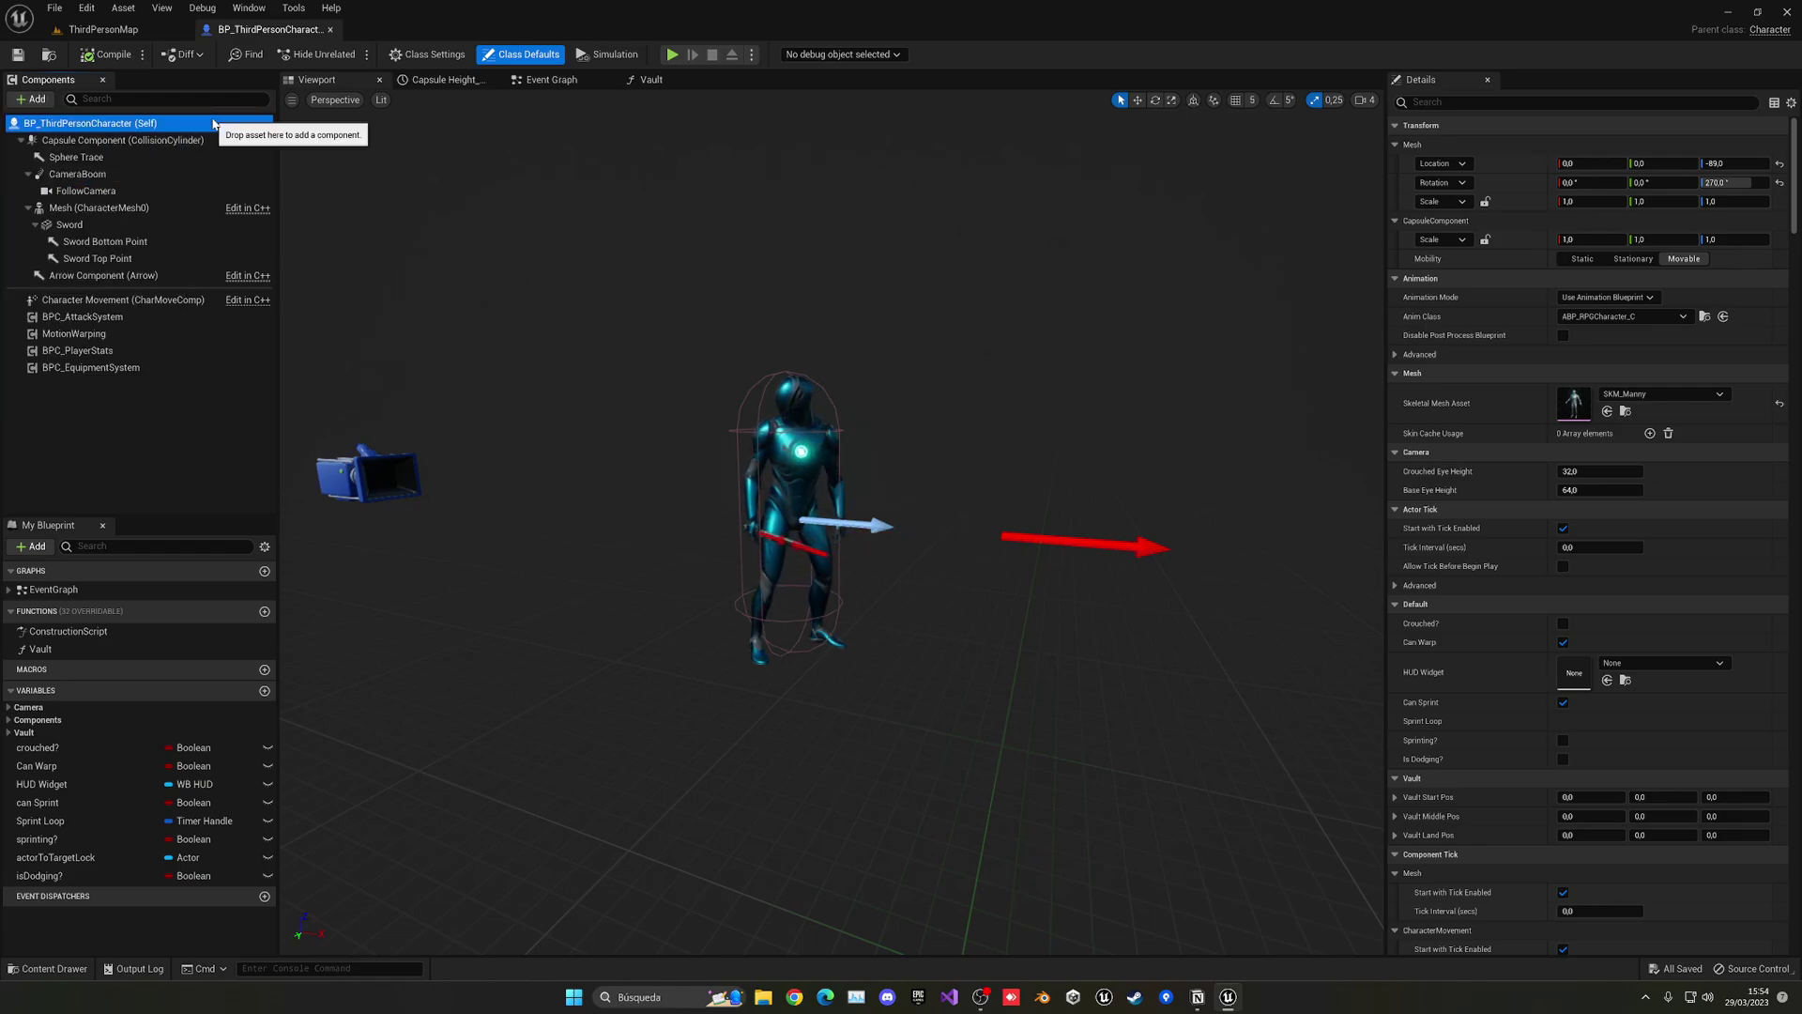
{"action": "left_click", "coordinate": [102, 174]}
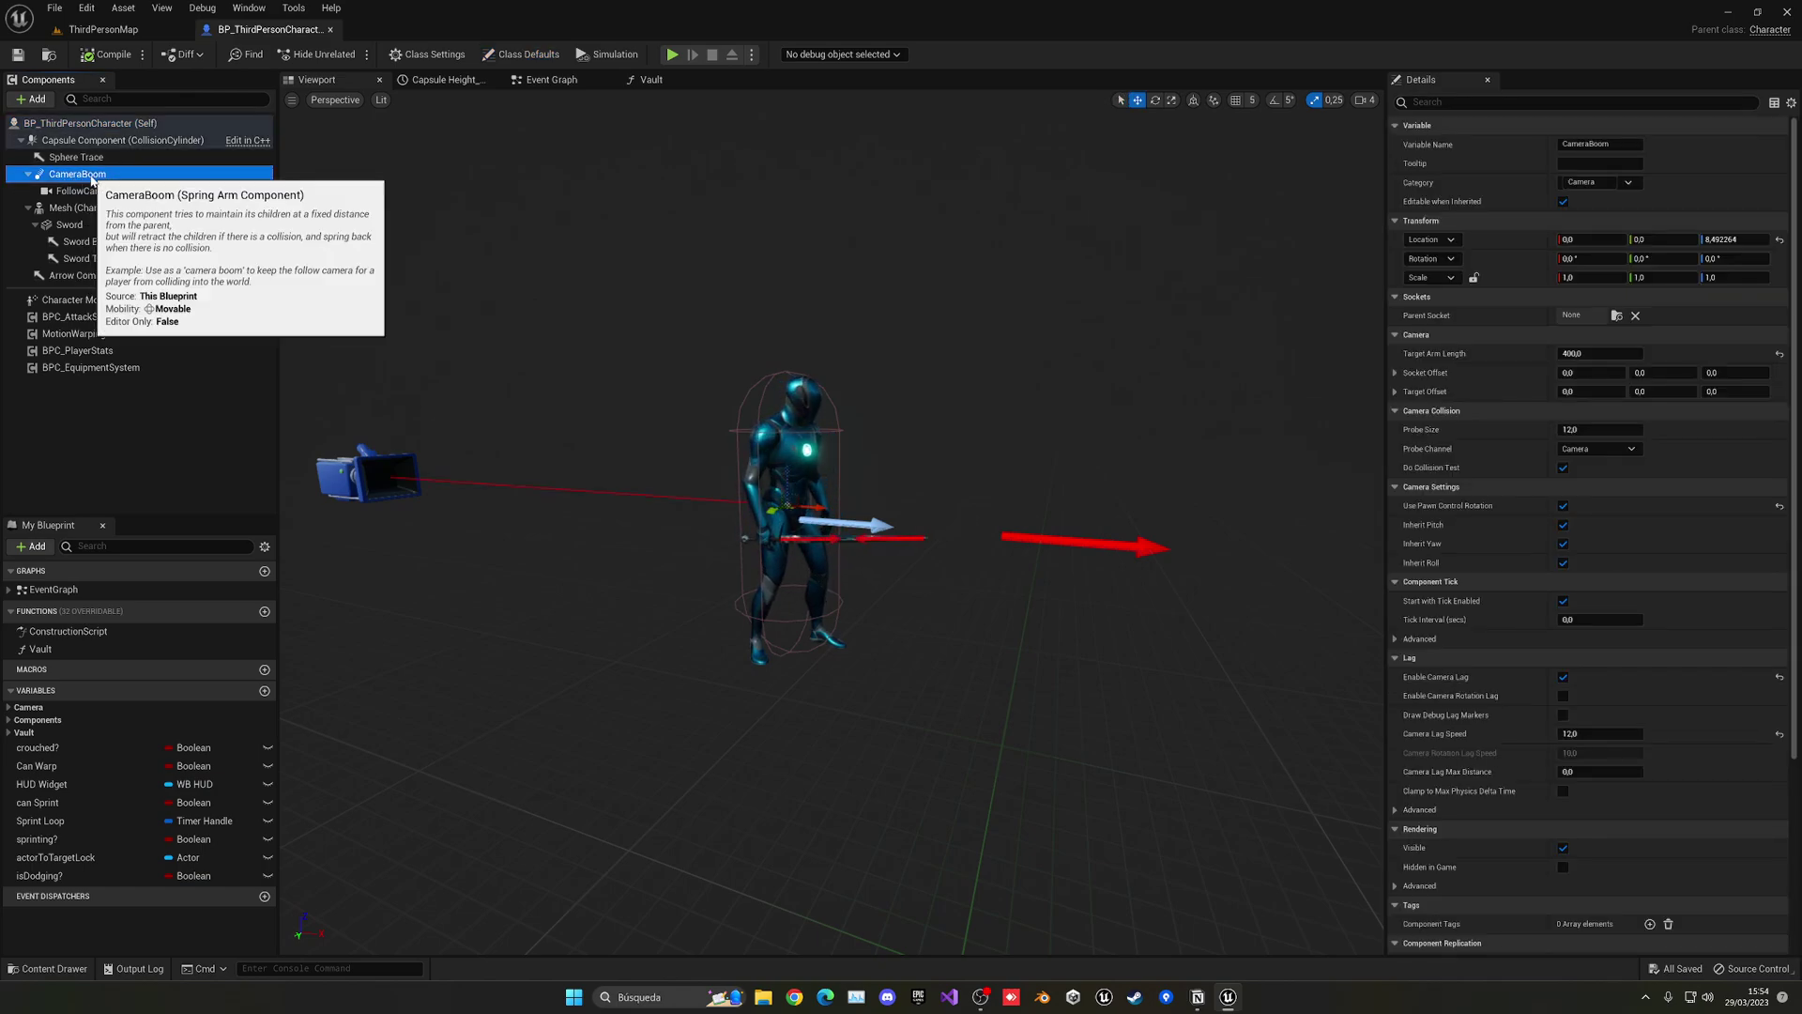
Add a Spring Arm component under the capsule and name it EquipmentSpringArm
{"action": "left_click", "coordinate": [89, 123]}
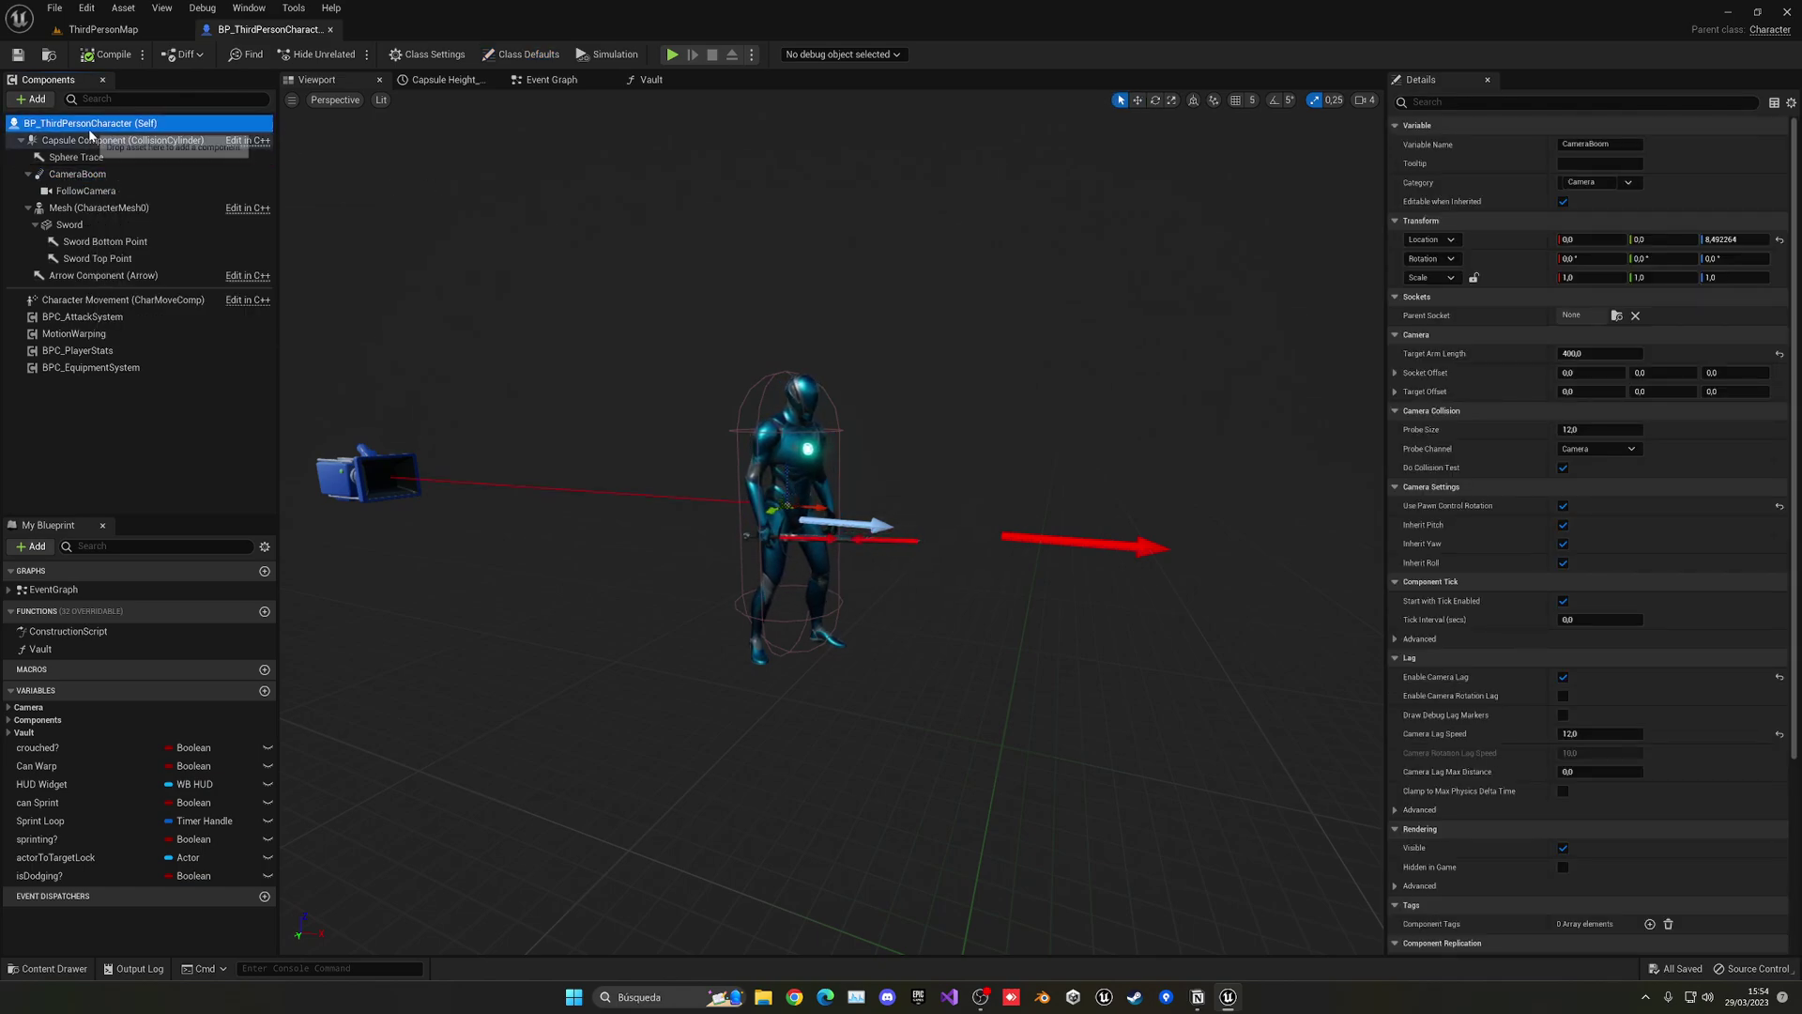
{"action": "left_click", "coordinate": [36, 99]}
{"action": "type", "text": "spring"}
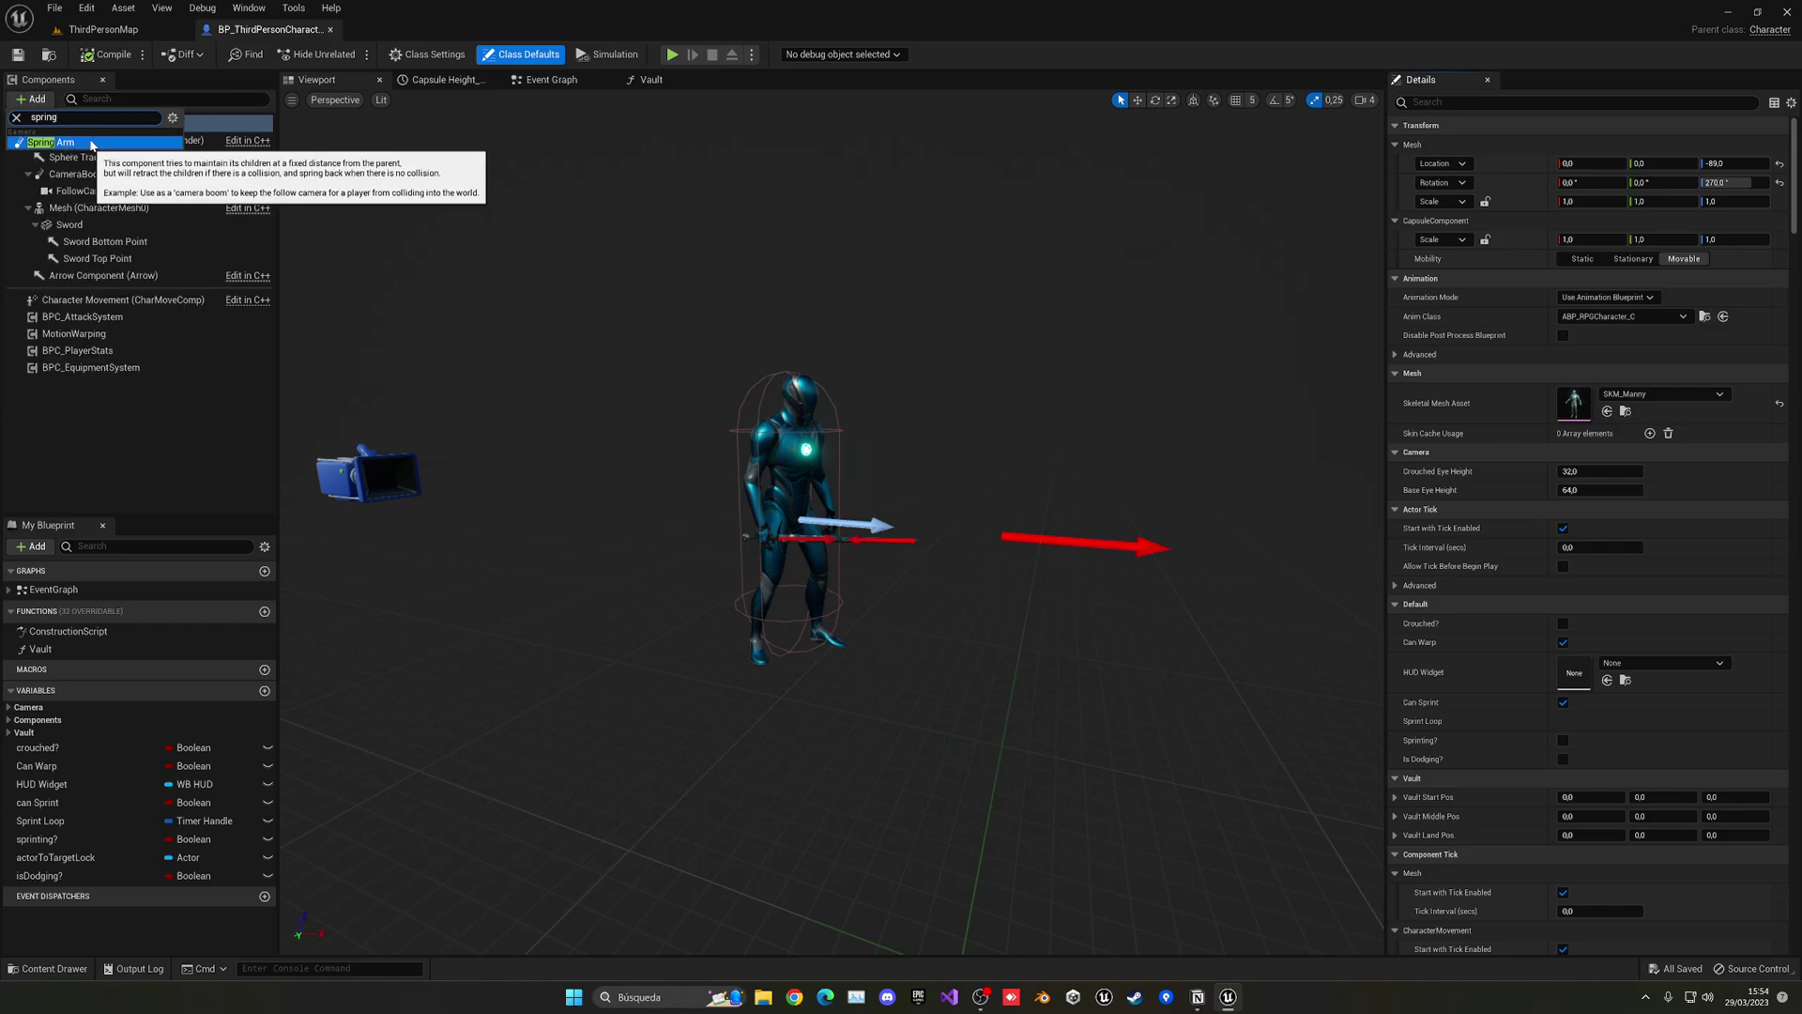
{"action": "left_click", "coordinate": [56, 143]}
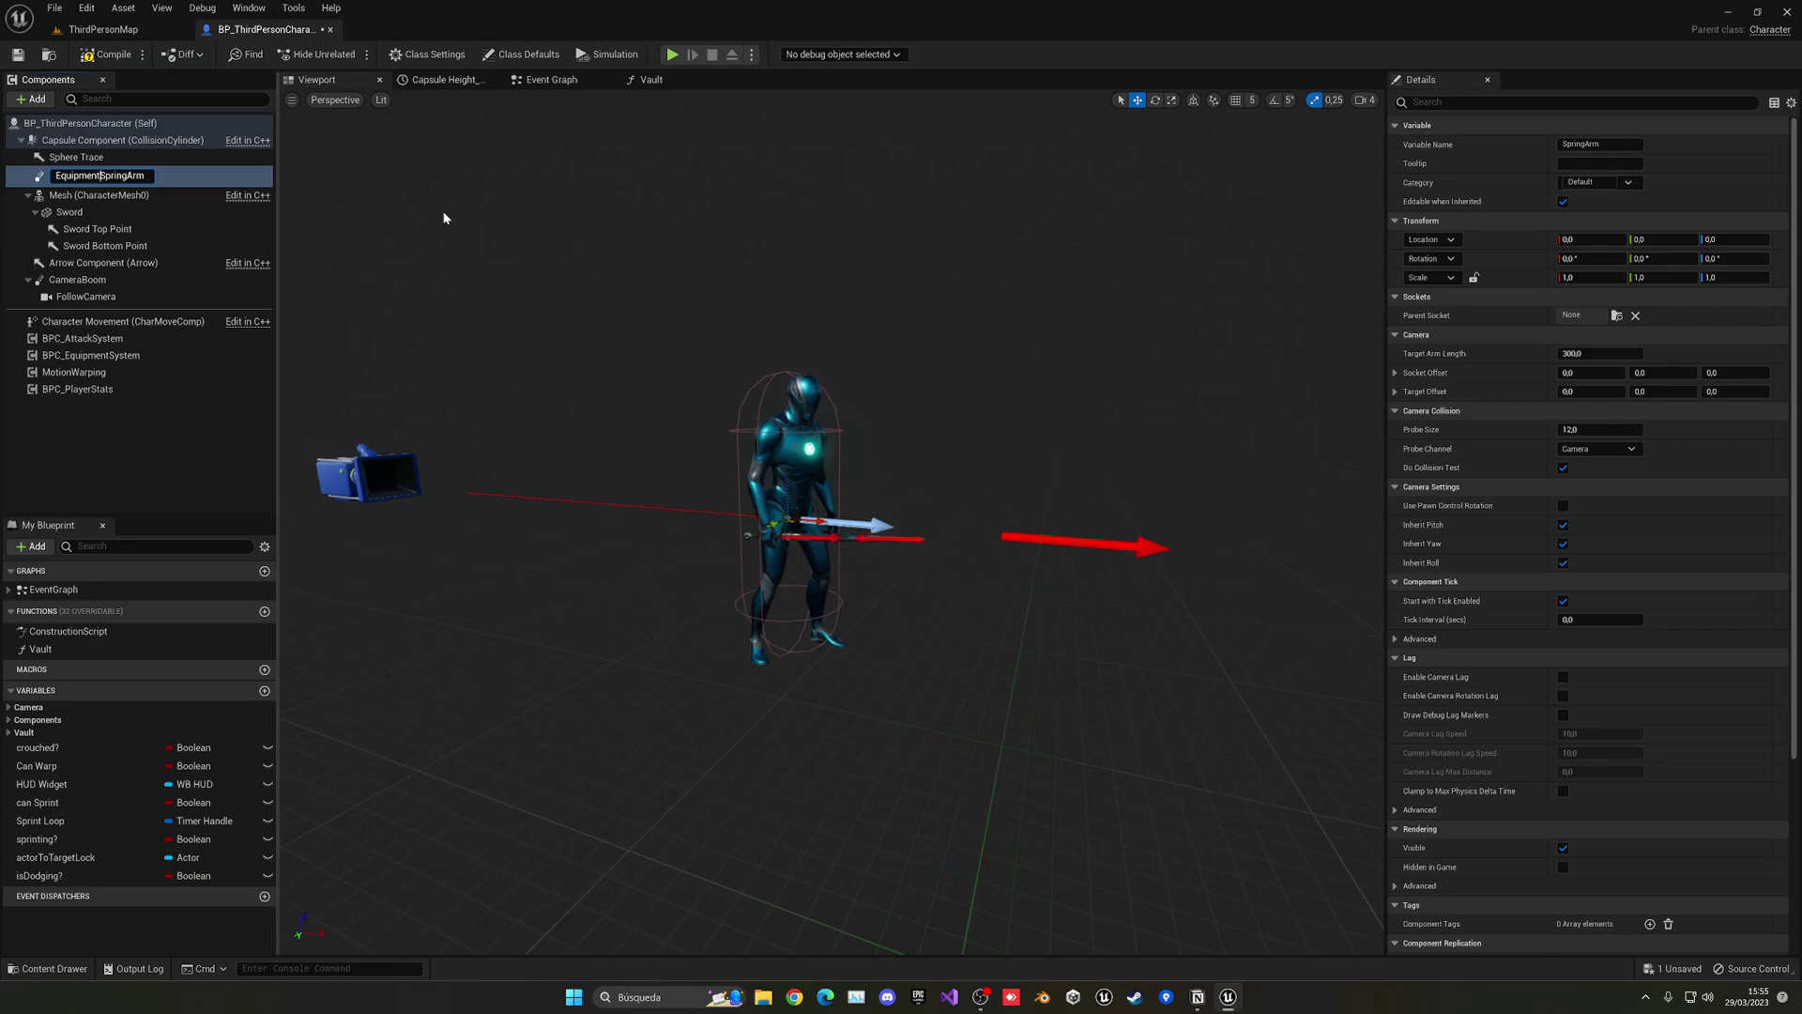
{"action": "key", "text": "Return"}
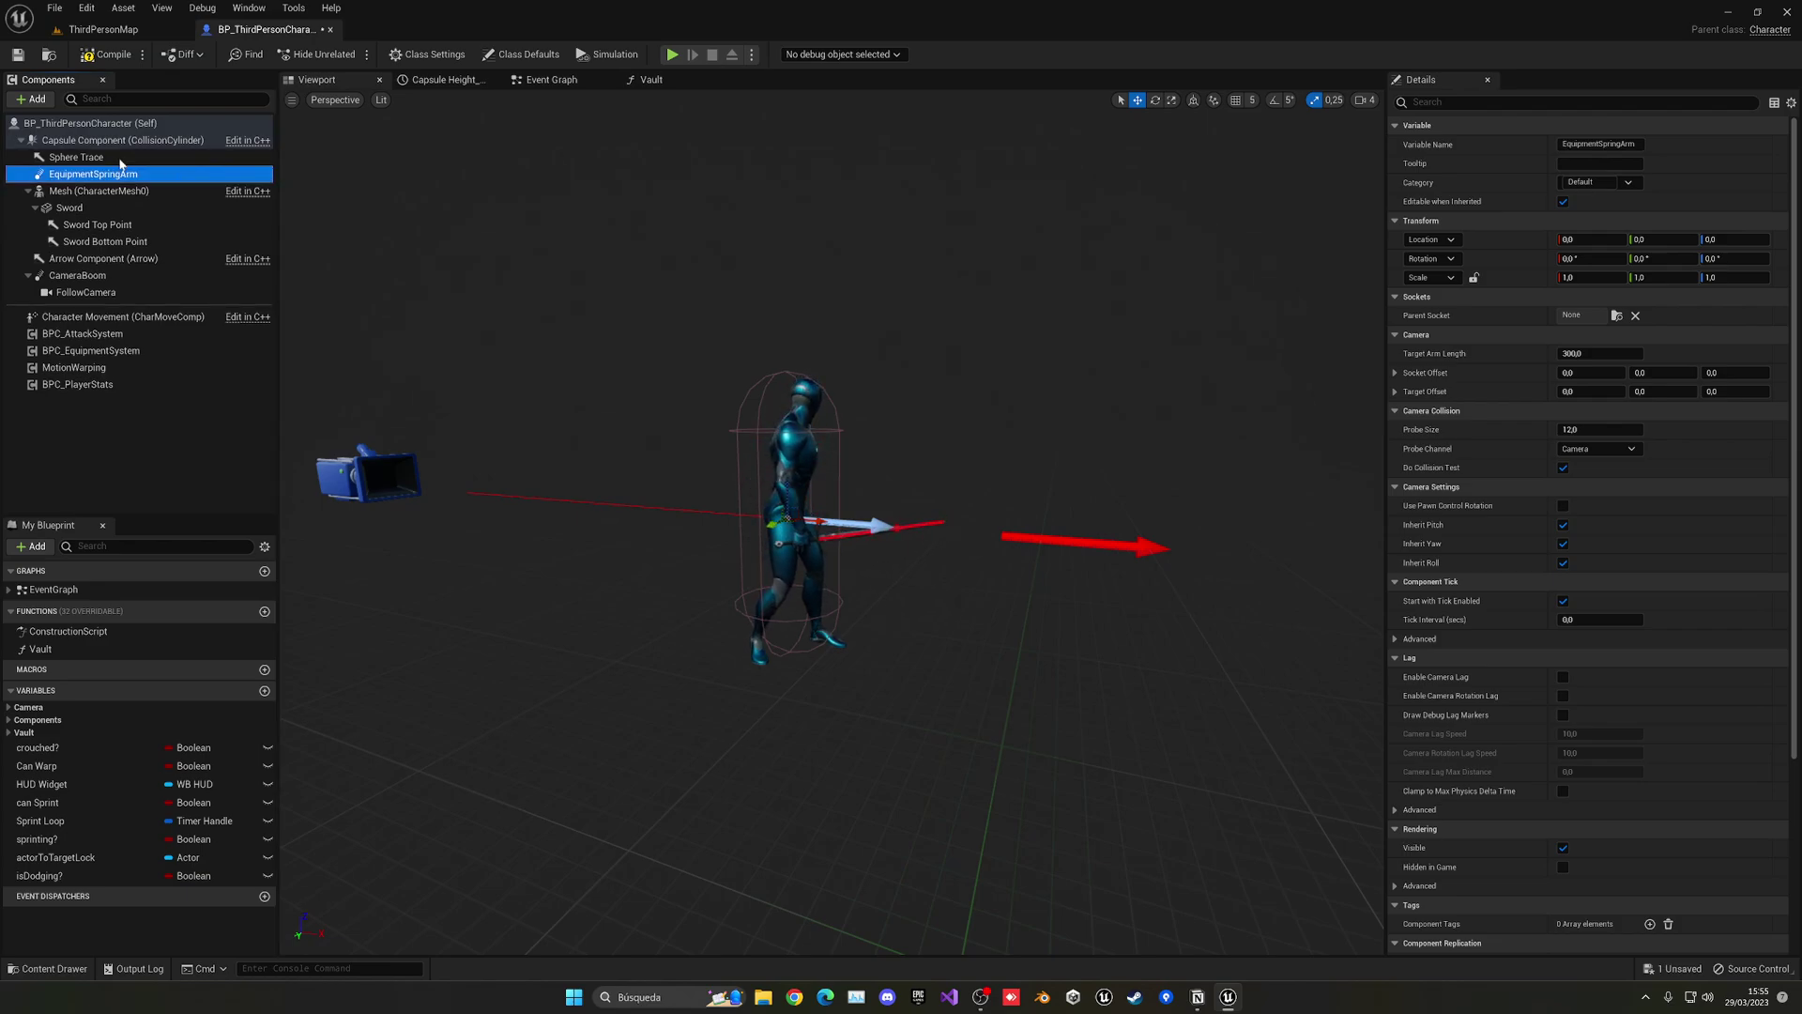
Add a Scene Capture Component 2D under EquipmentSpringArm, keeping its default name
{"action": "left_click", "coordinate": [33, 98]}
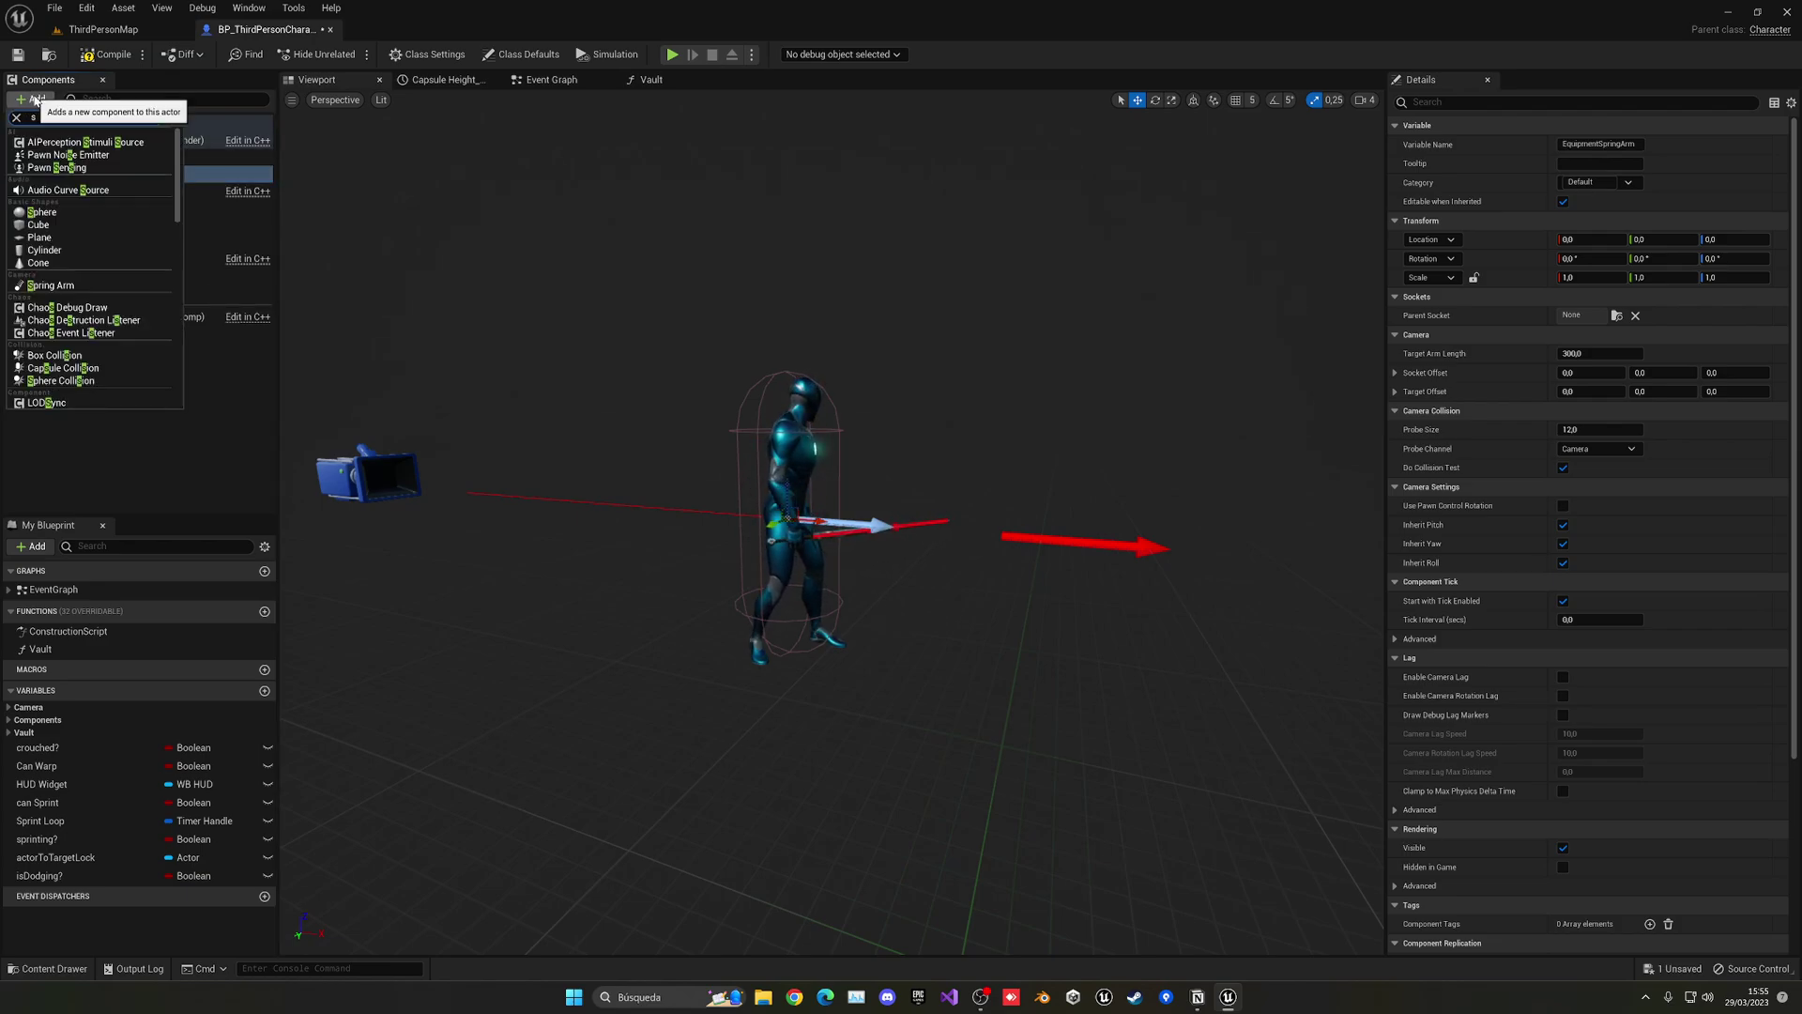
{"action": "type", "text": "scene"}
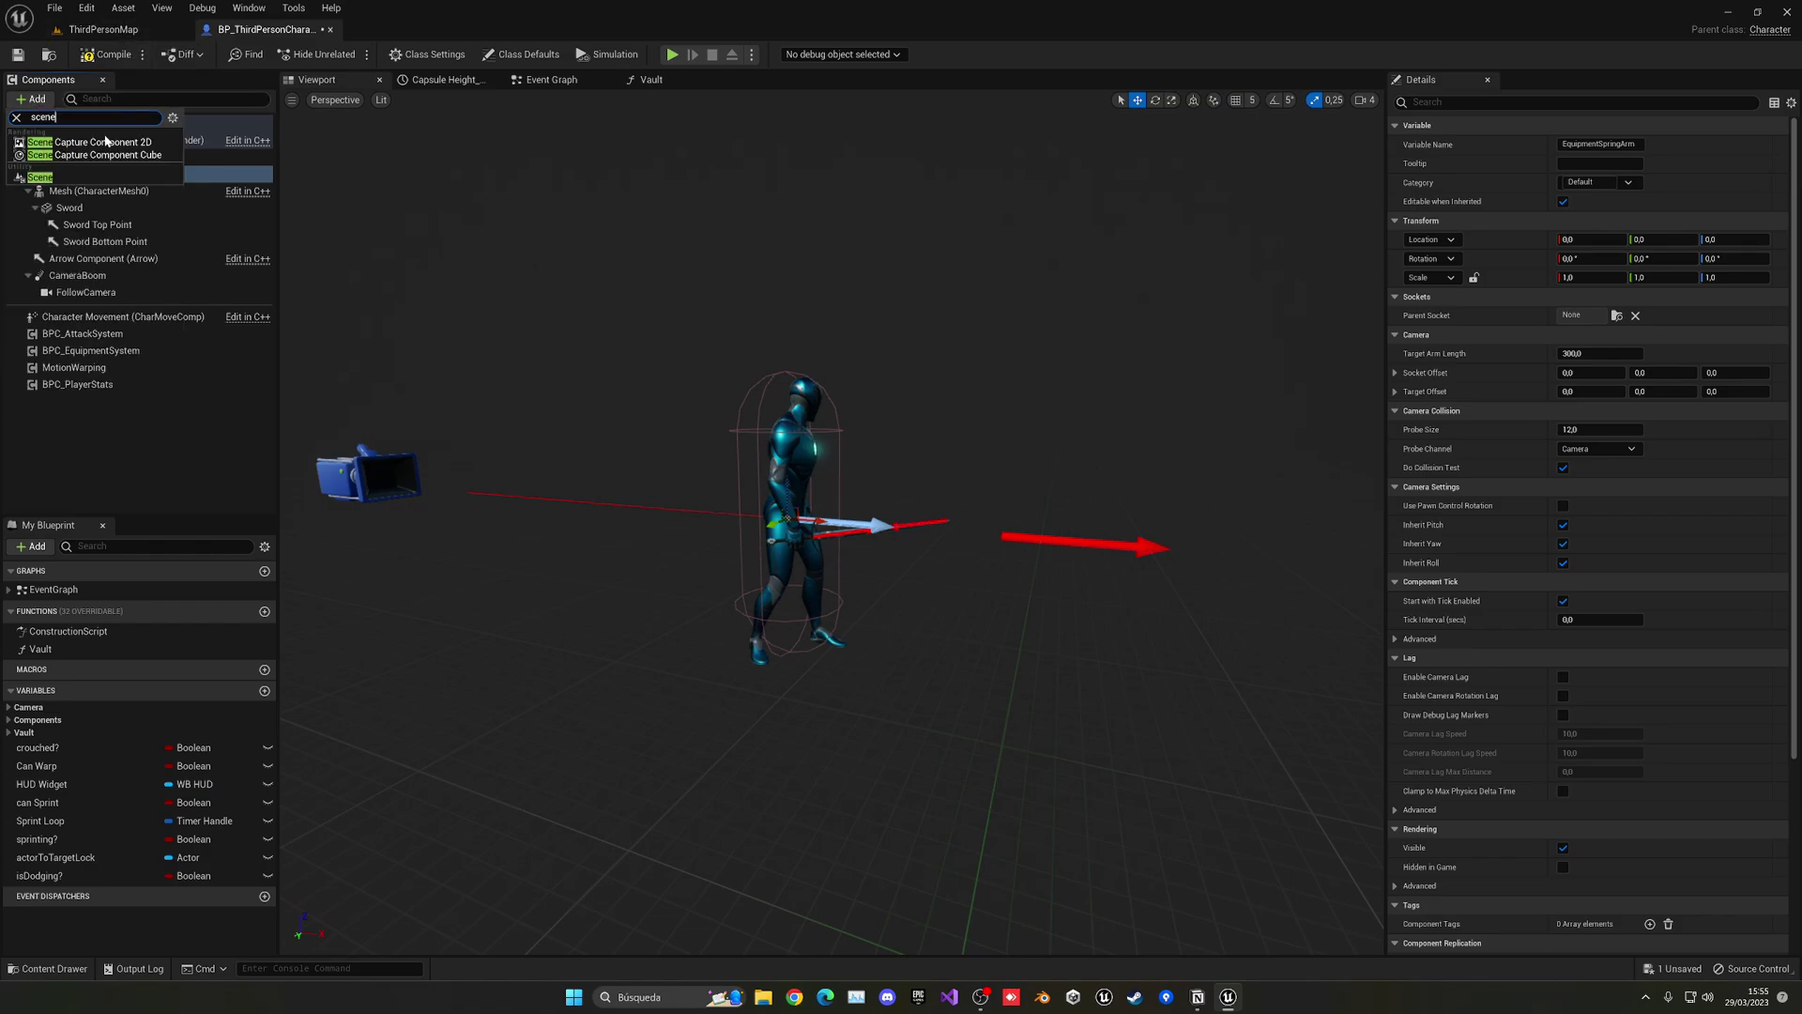
{"action": "left_click", "coordinate": [130, 142]}
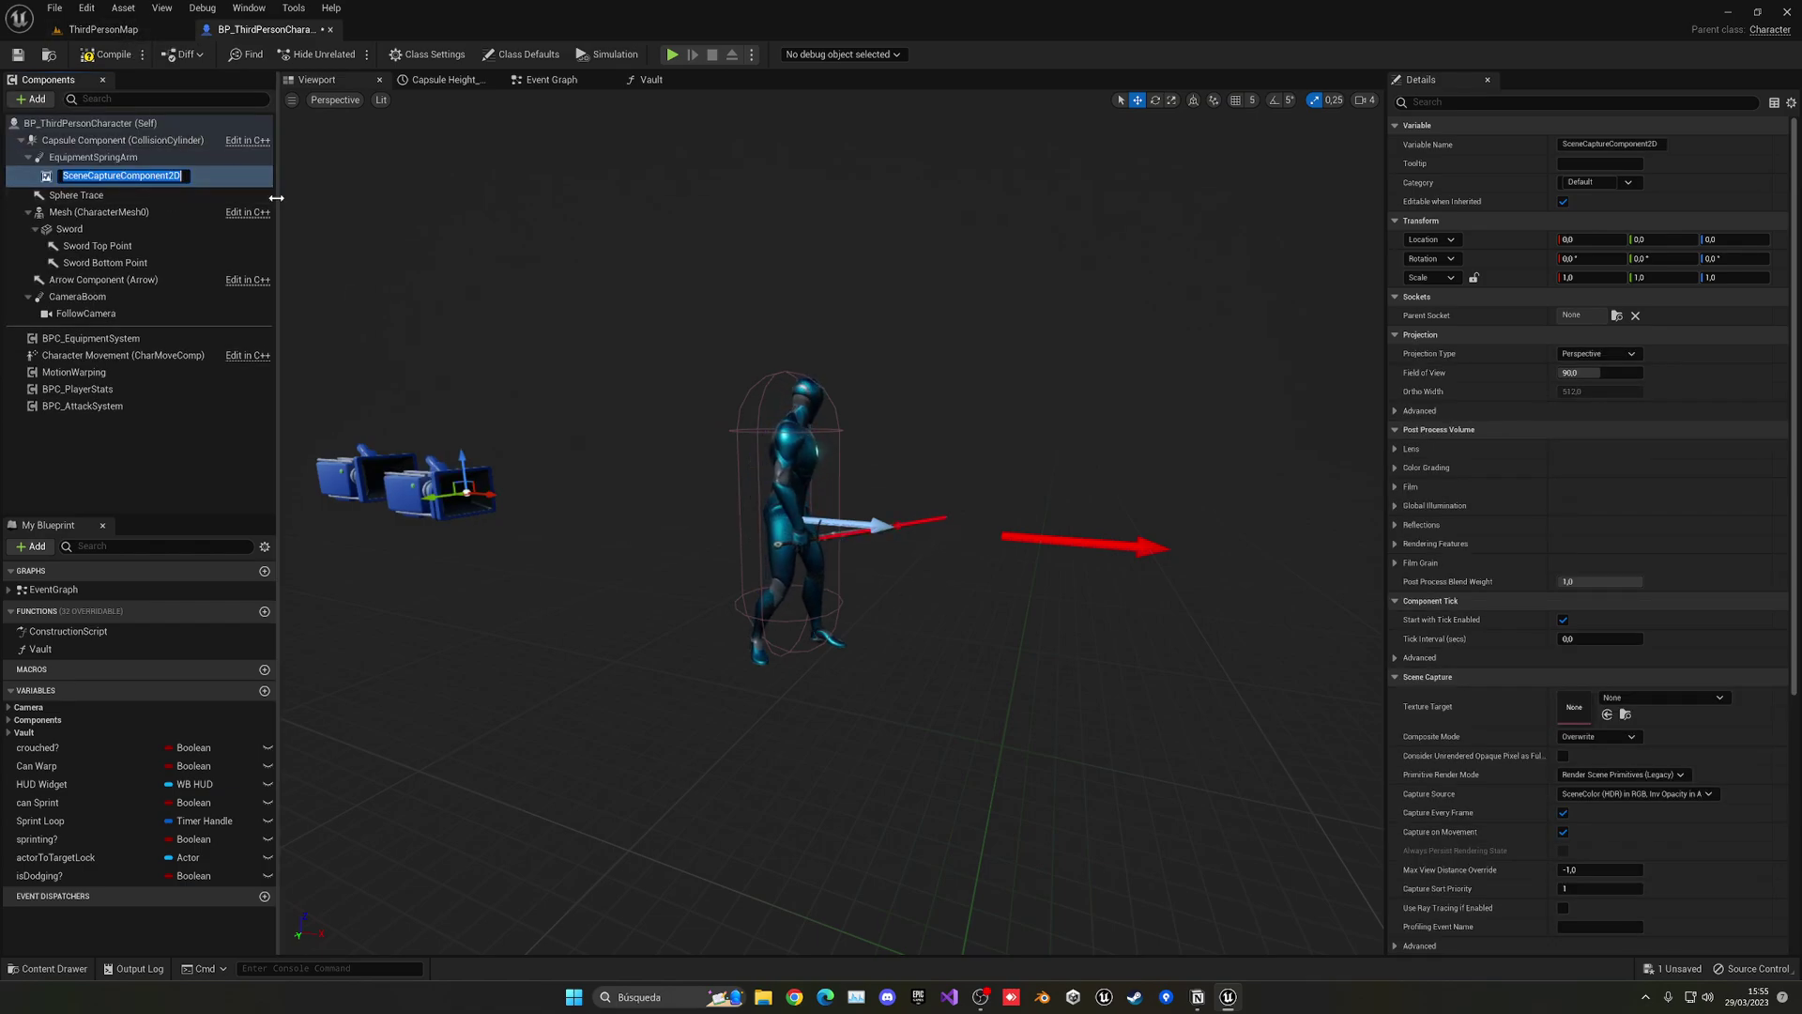
{"action": "key", "text": "Return"}
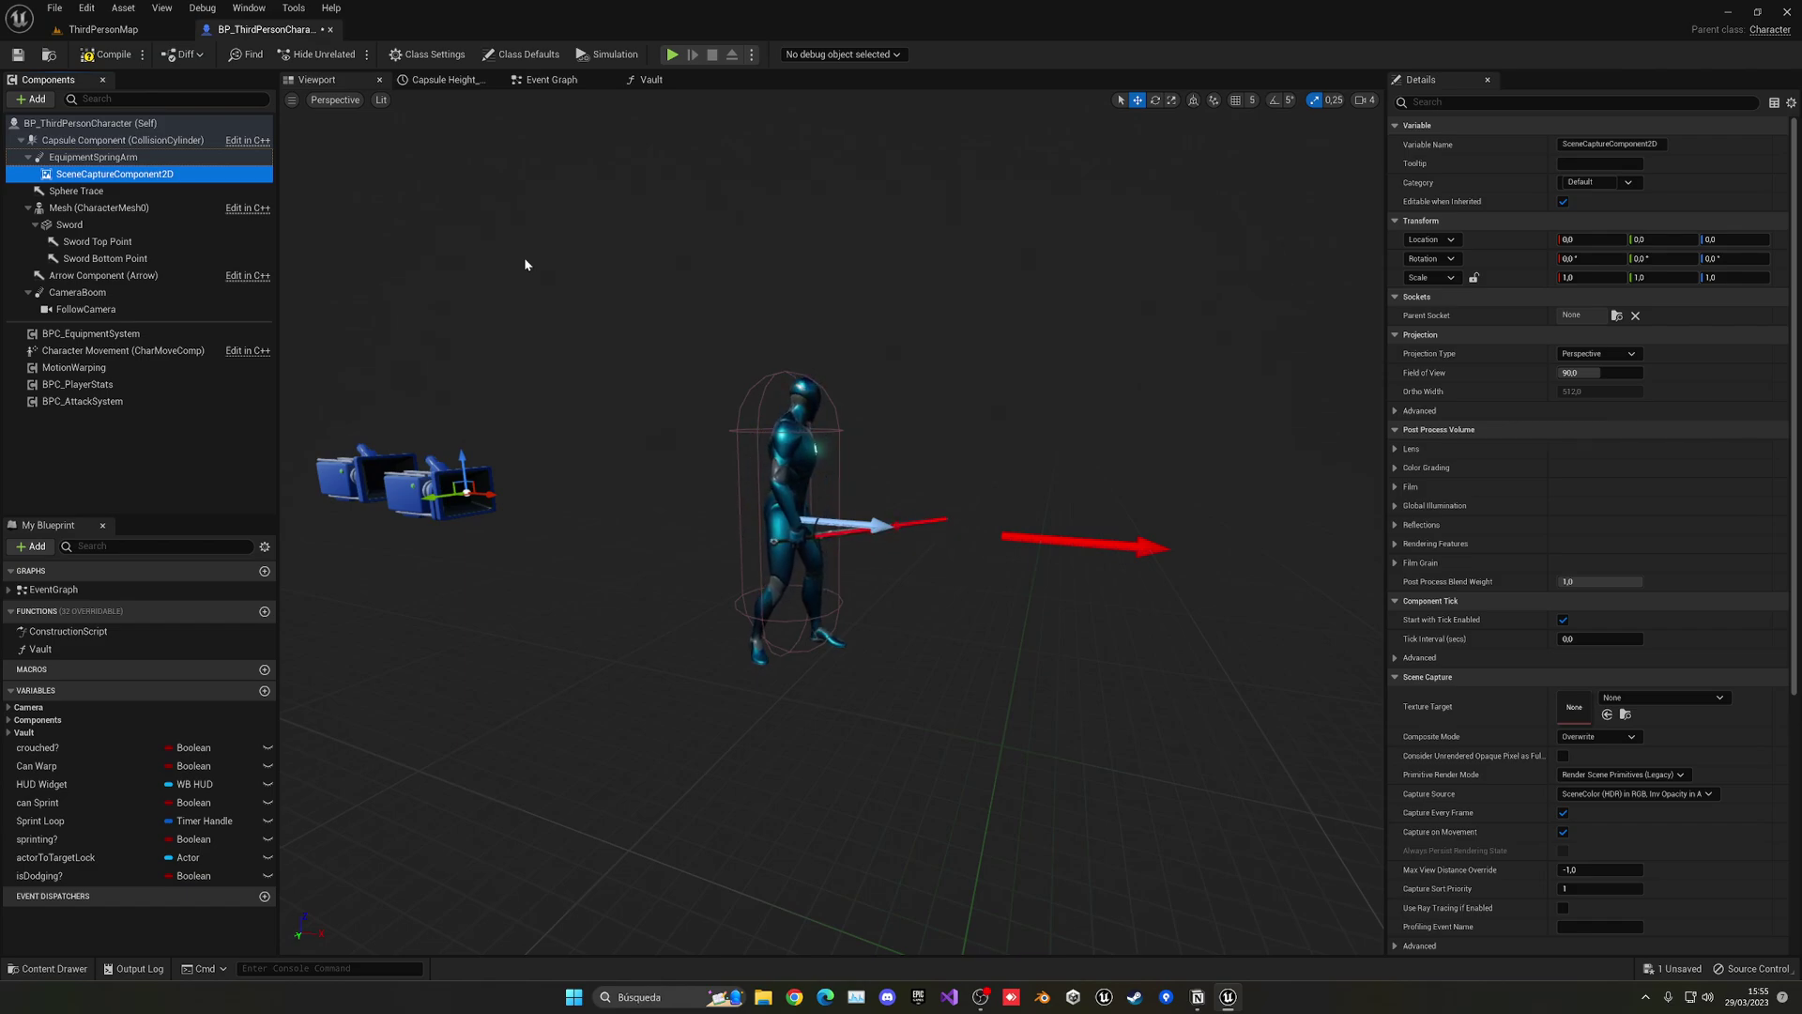
{"action": "left_click", "coordinate": [128, 157]}
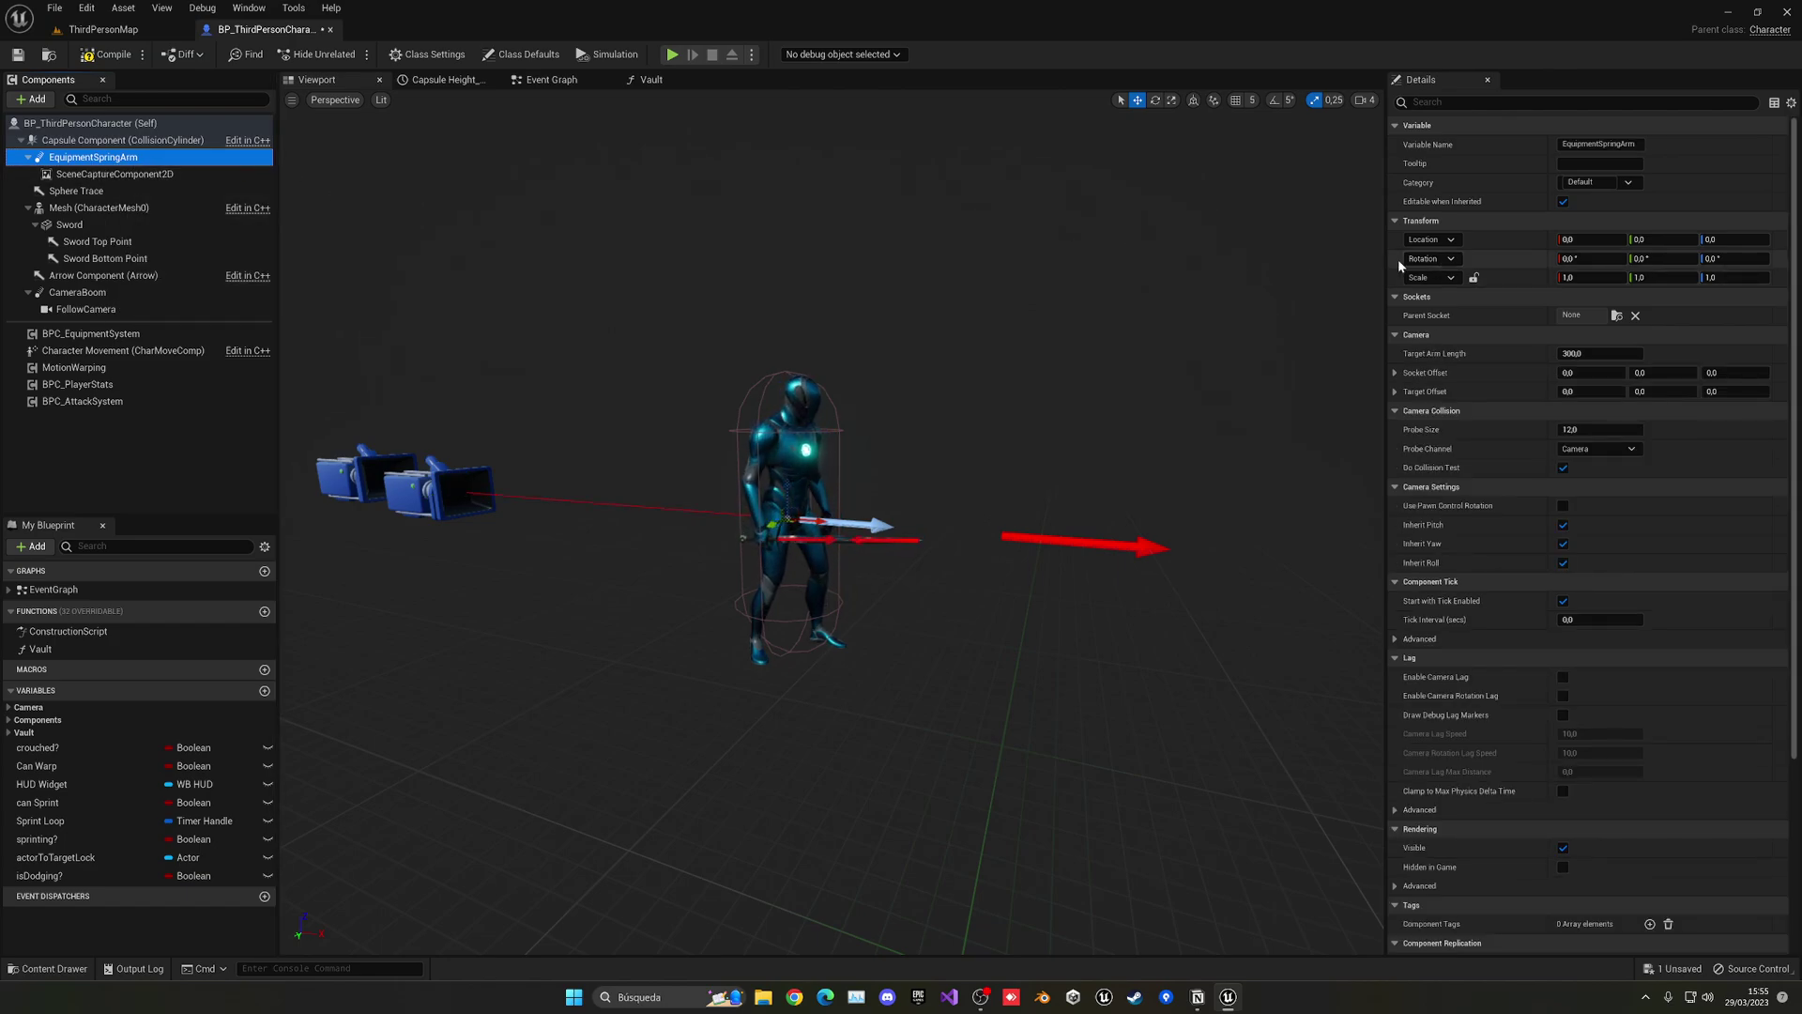
Set EquipmentSpringArm's Rotation Z to 180 degrees
{"action": "left_click", "coordinate": [1754, 264]}
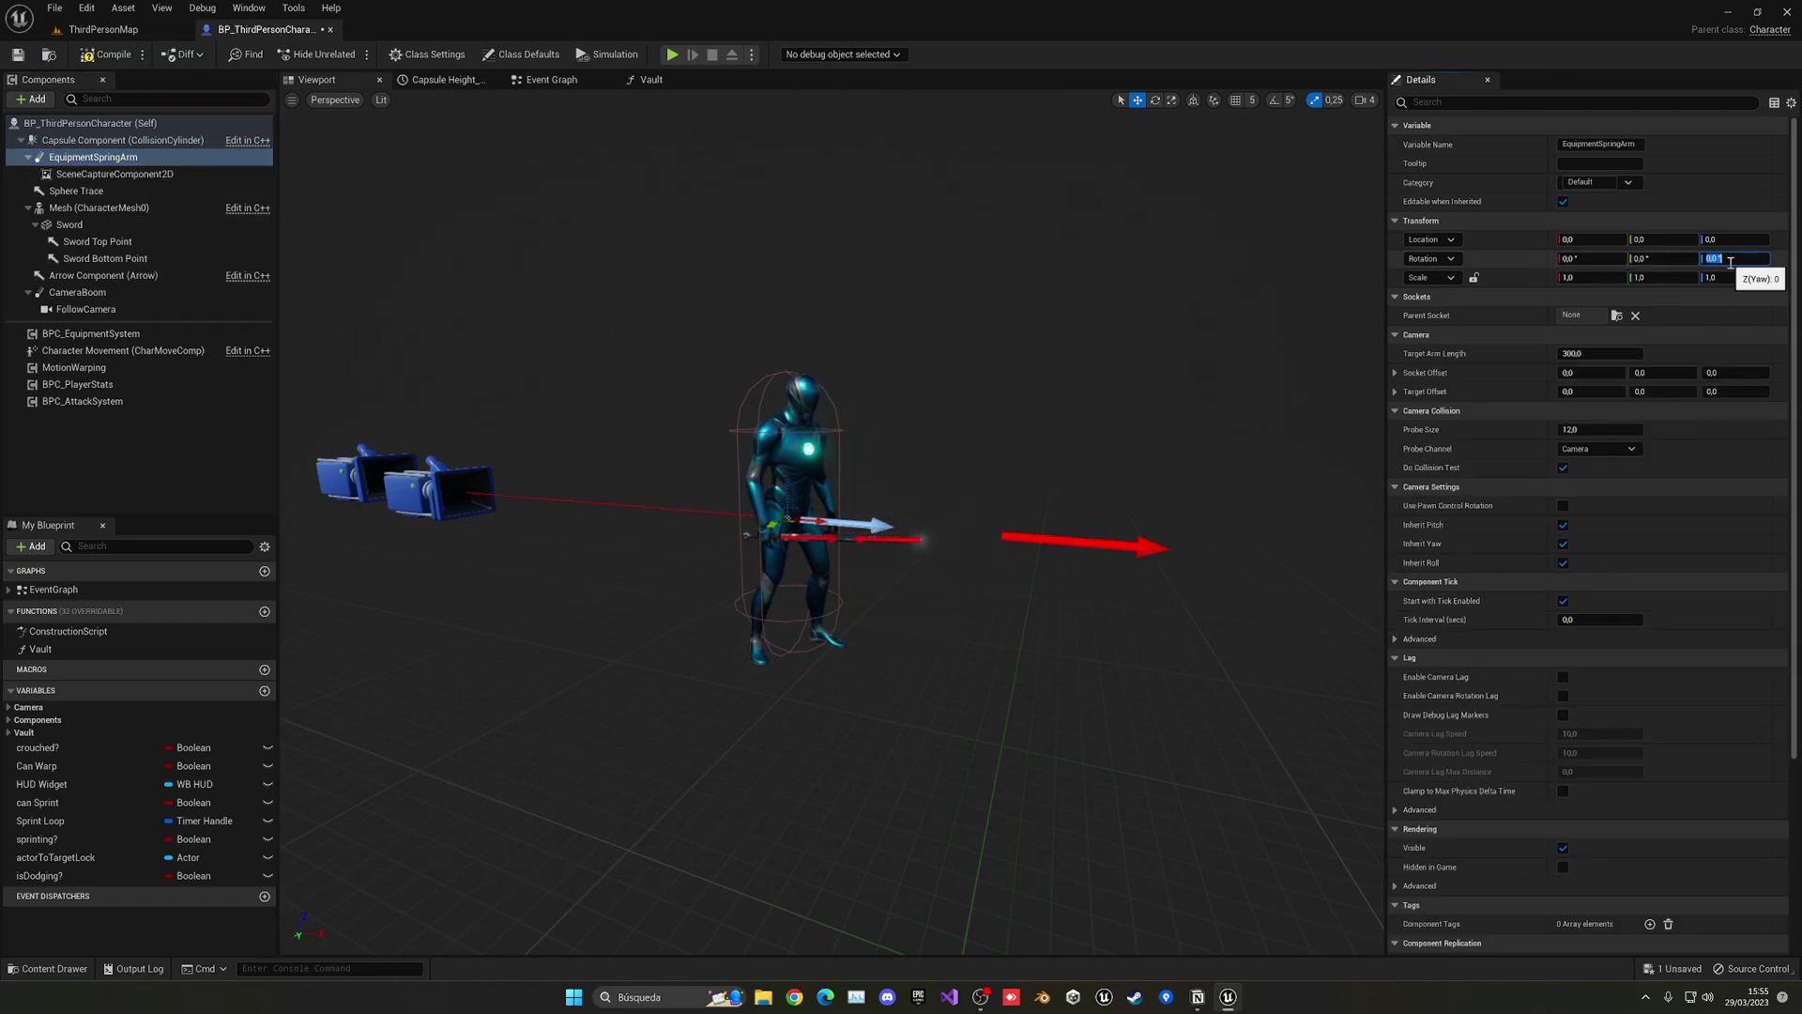
{"action": "type", "text": "180"}
{"action": "key", "text": "Return"}
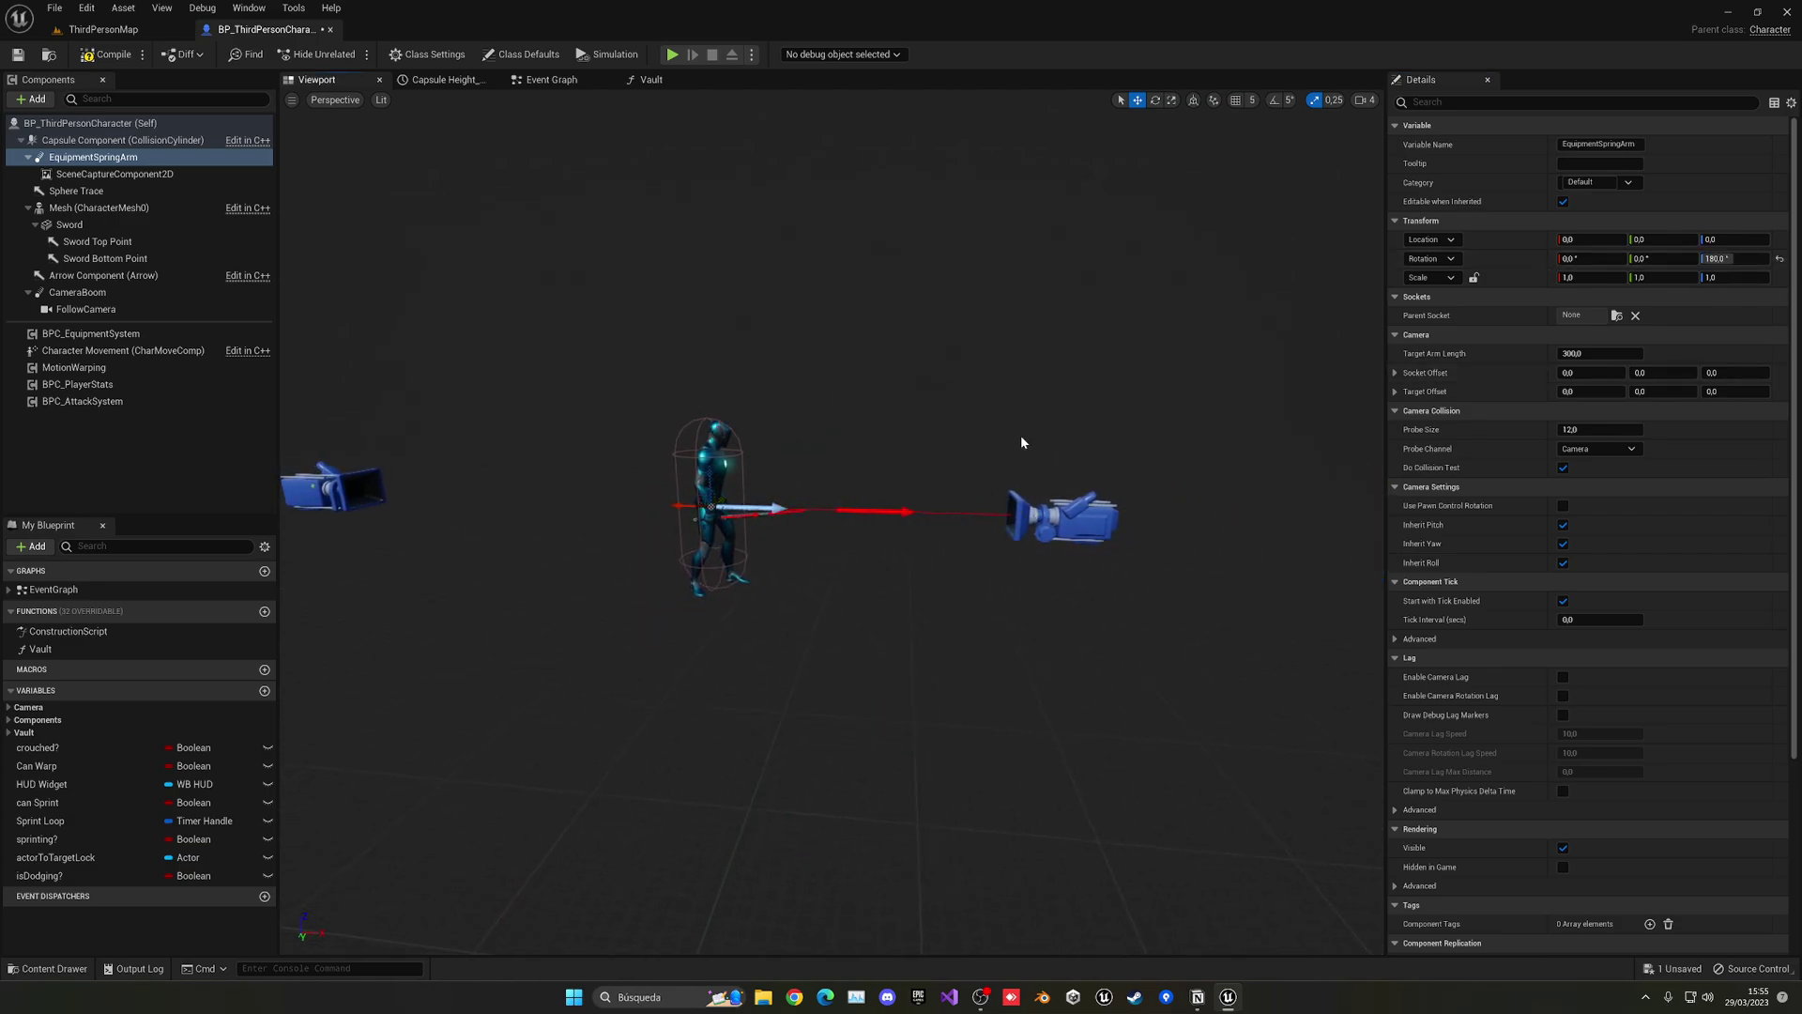
{"action": "scroll", "coordinate": [958, 478], "scroll_direction": "up", "scroll_amount": 4}
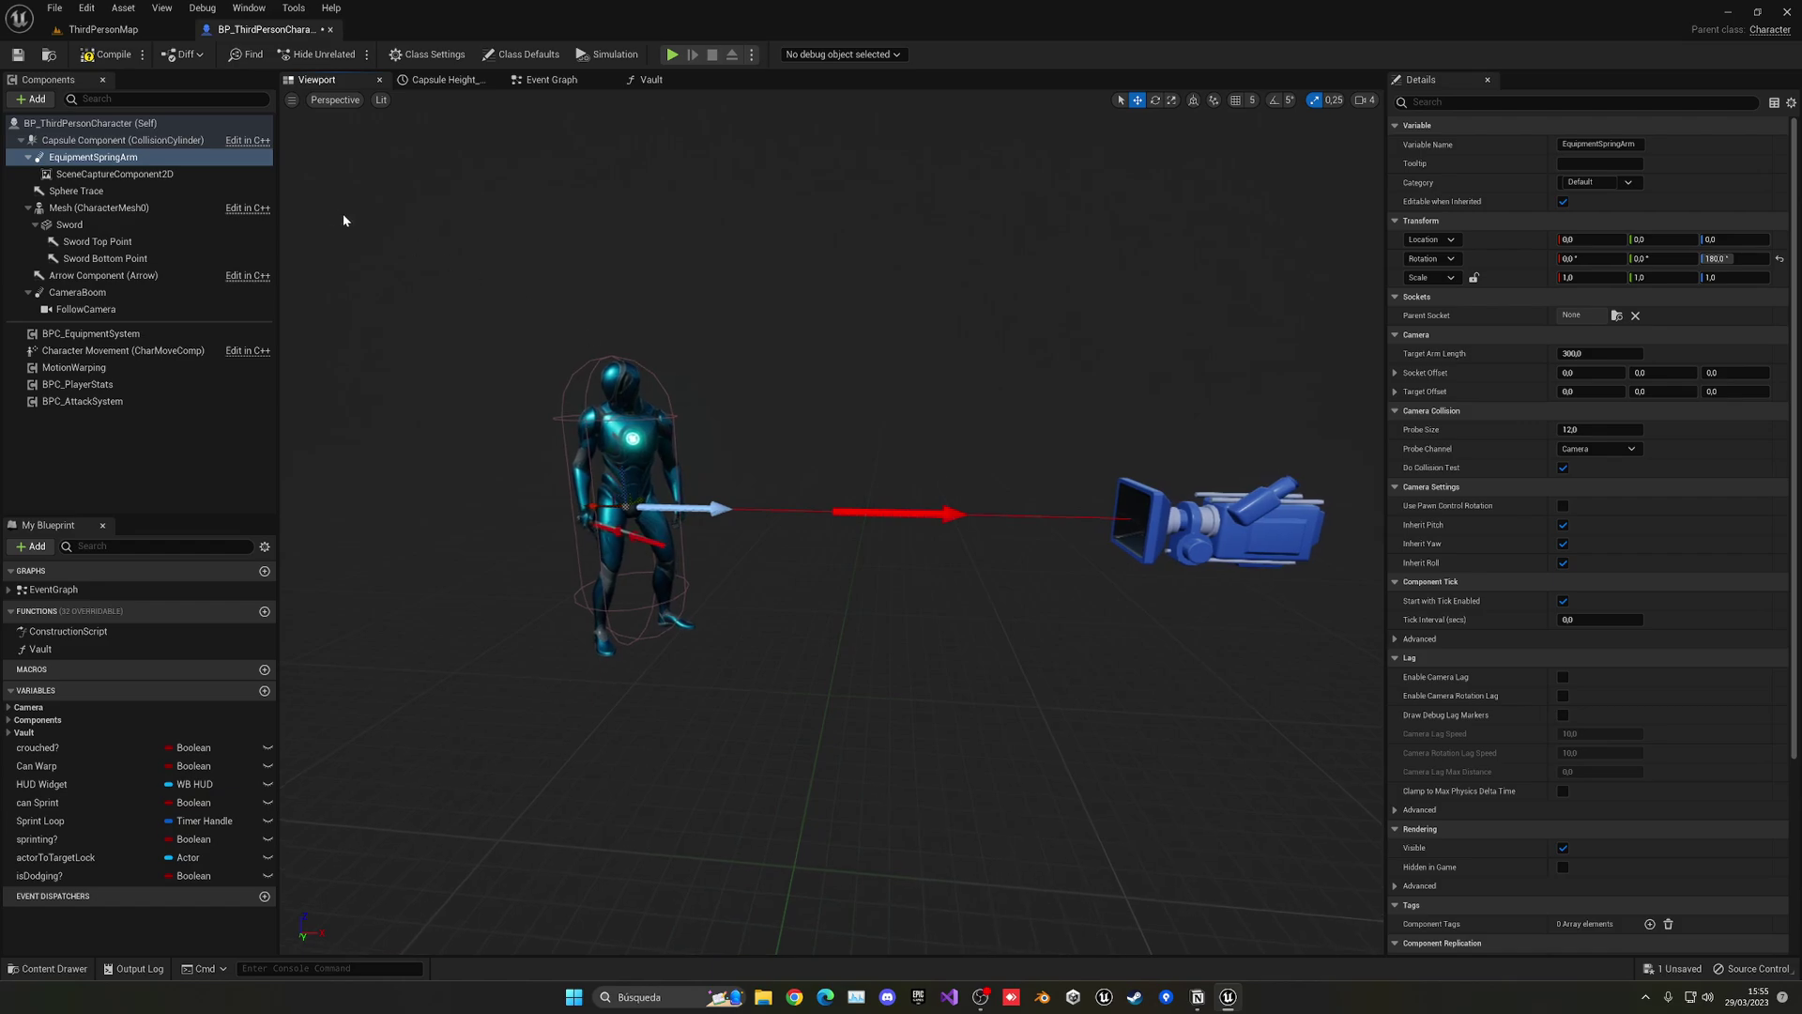
{"action": "left_click", "coordinate": [129, 177]}
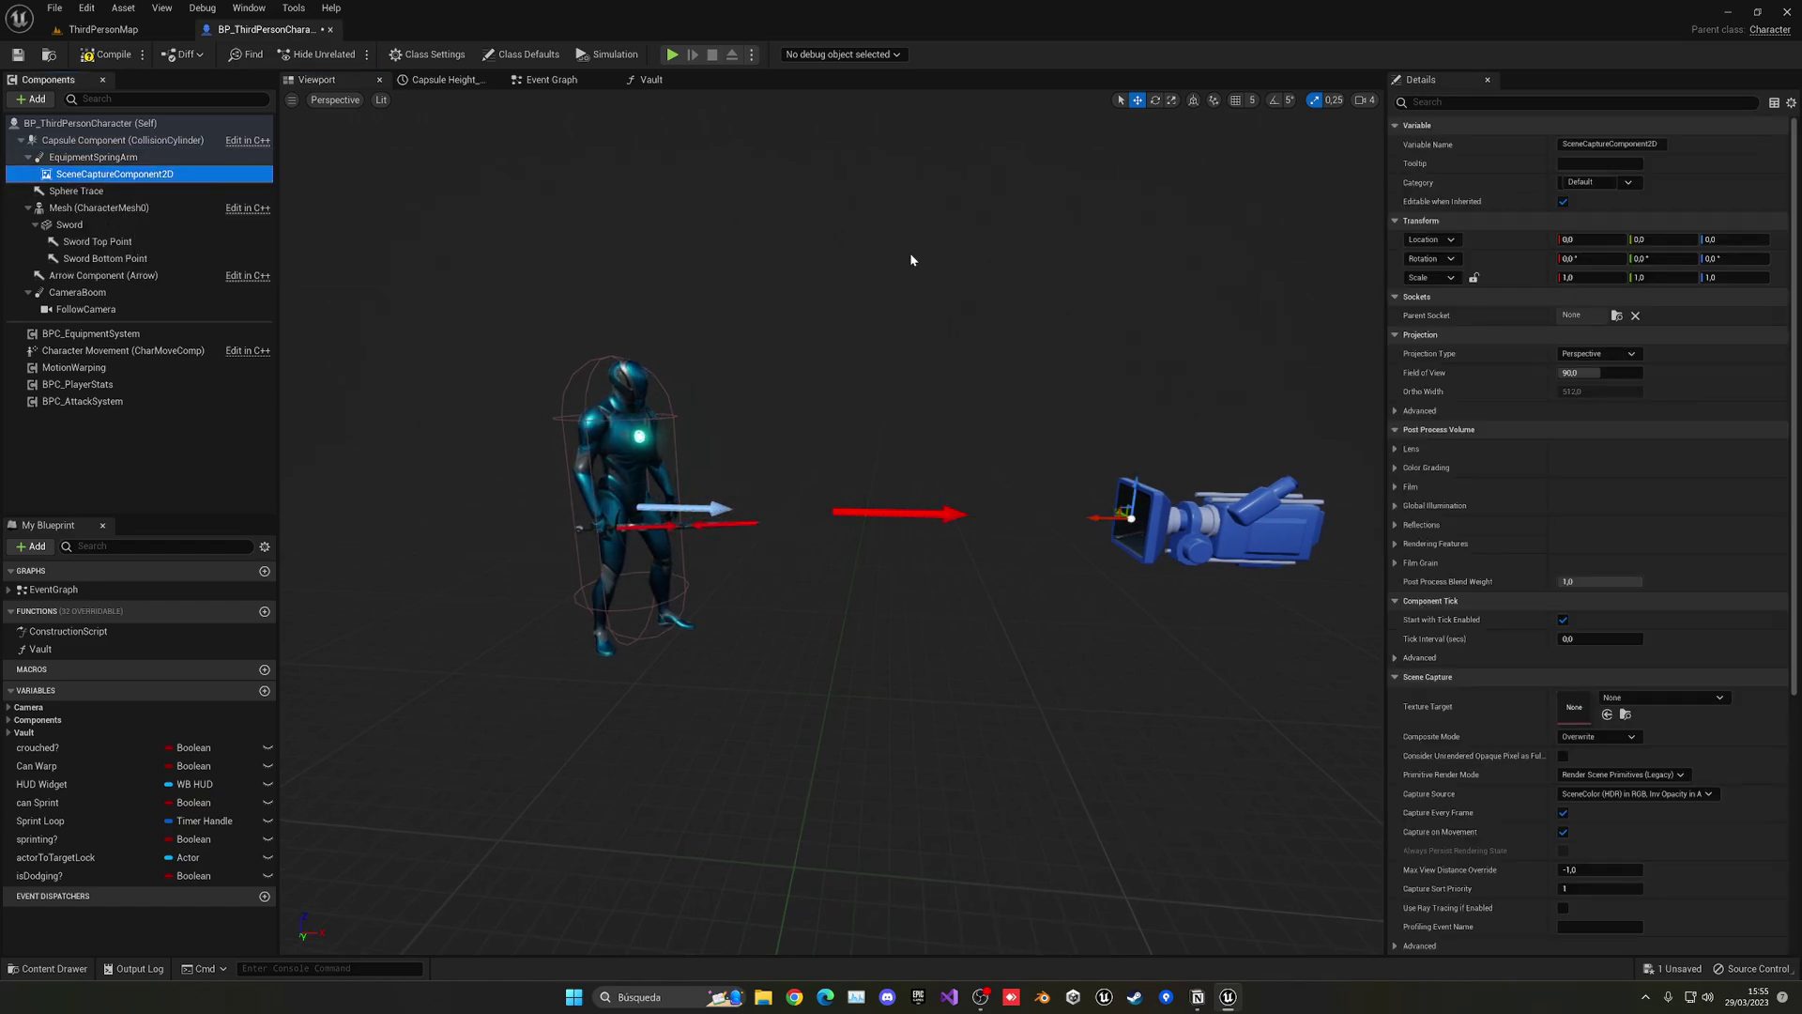
Set SceneCaptureComponent2D's Primitive Render Mode to Use ShowOnly List
{"action": "scroll", "coordinate": [1569, 543], "scroll_direction": "down", "scroll_amount": 4}
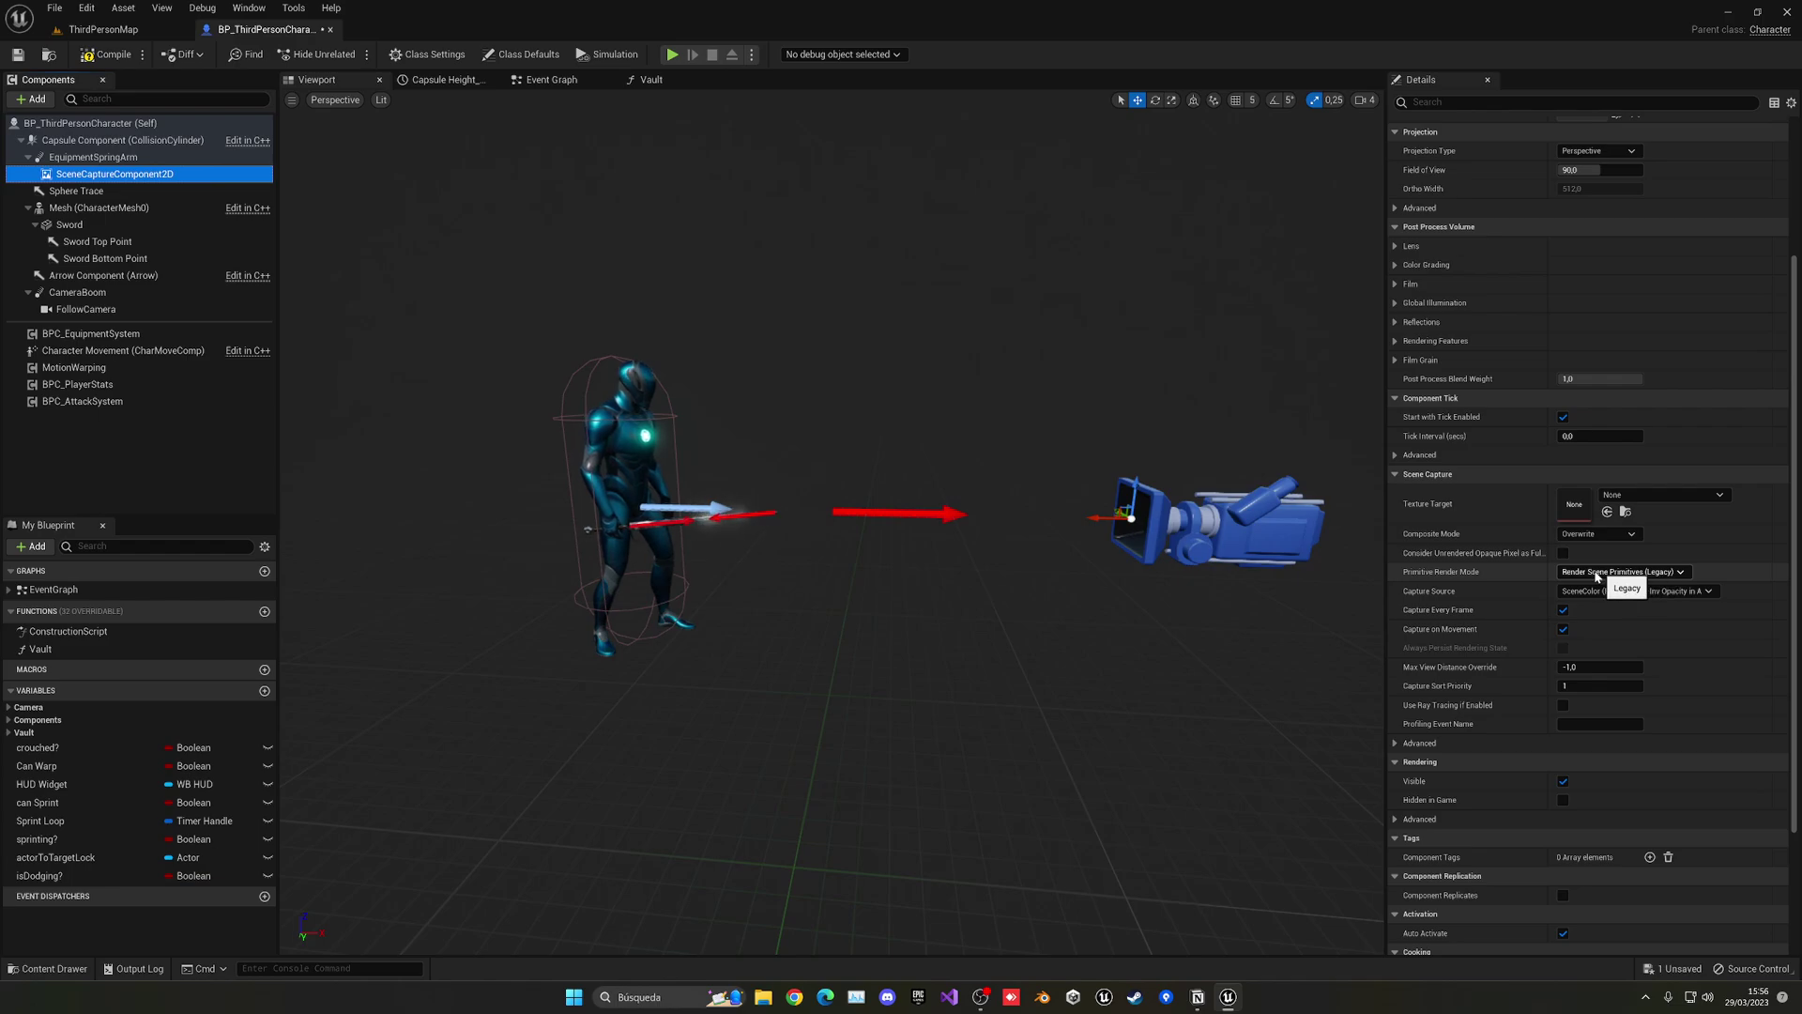
{"action": "left_click", "coordinate": [1635, 574]}
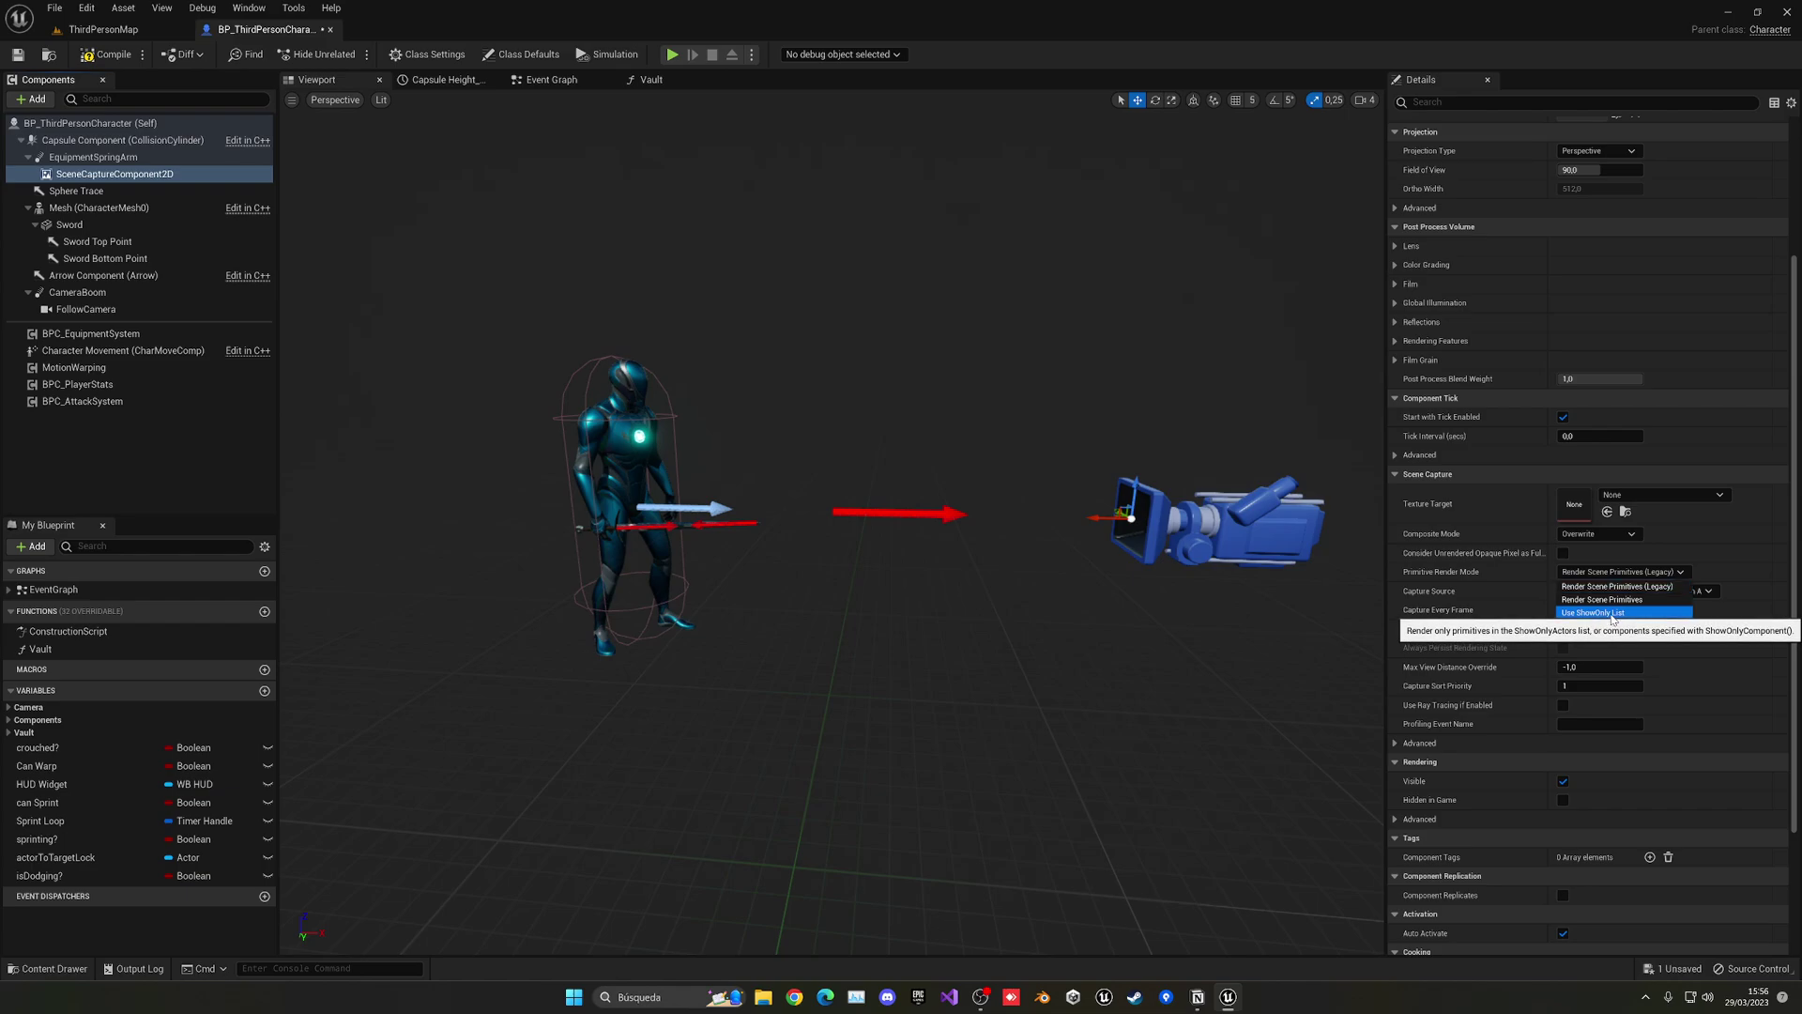
{"action": "left_click", "coordinate": [1614, 614]}
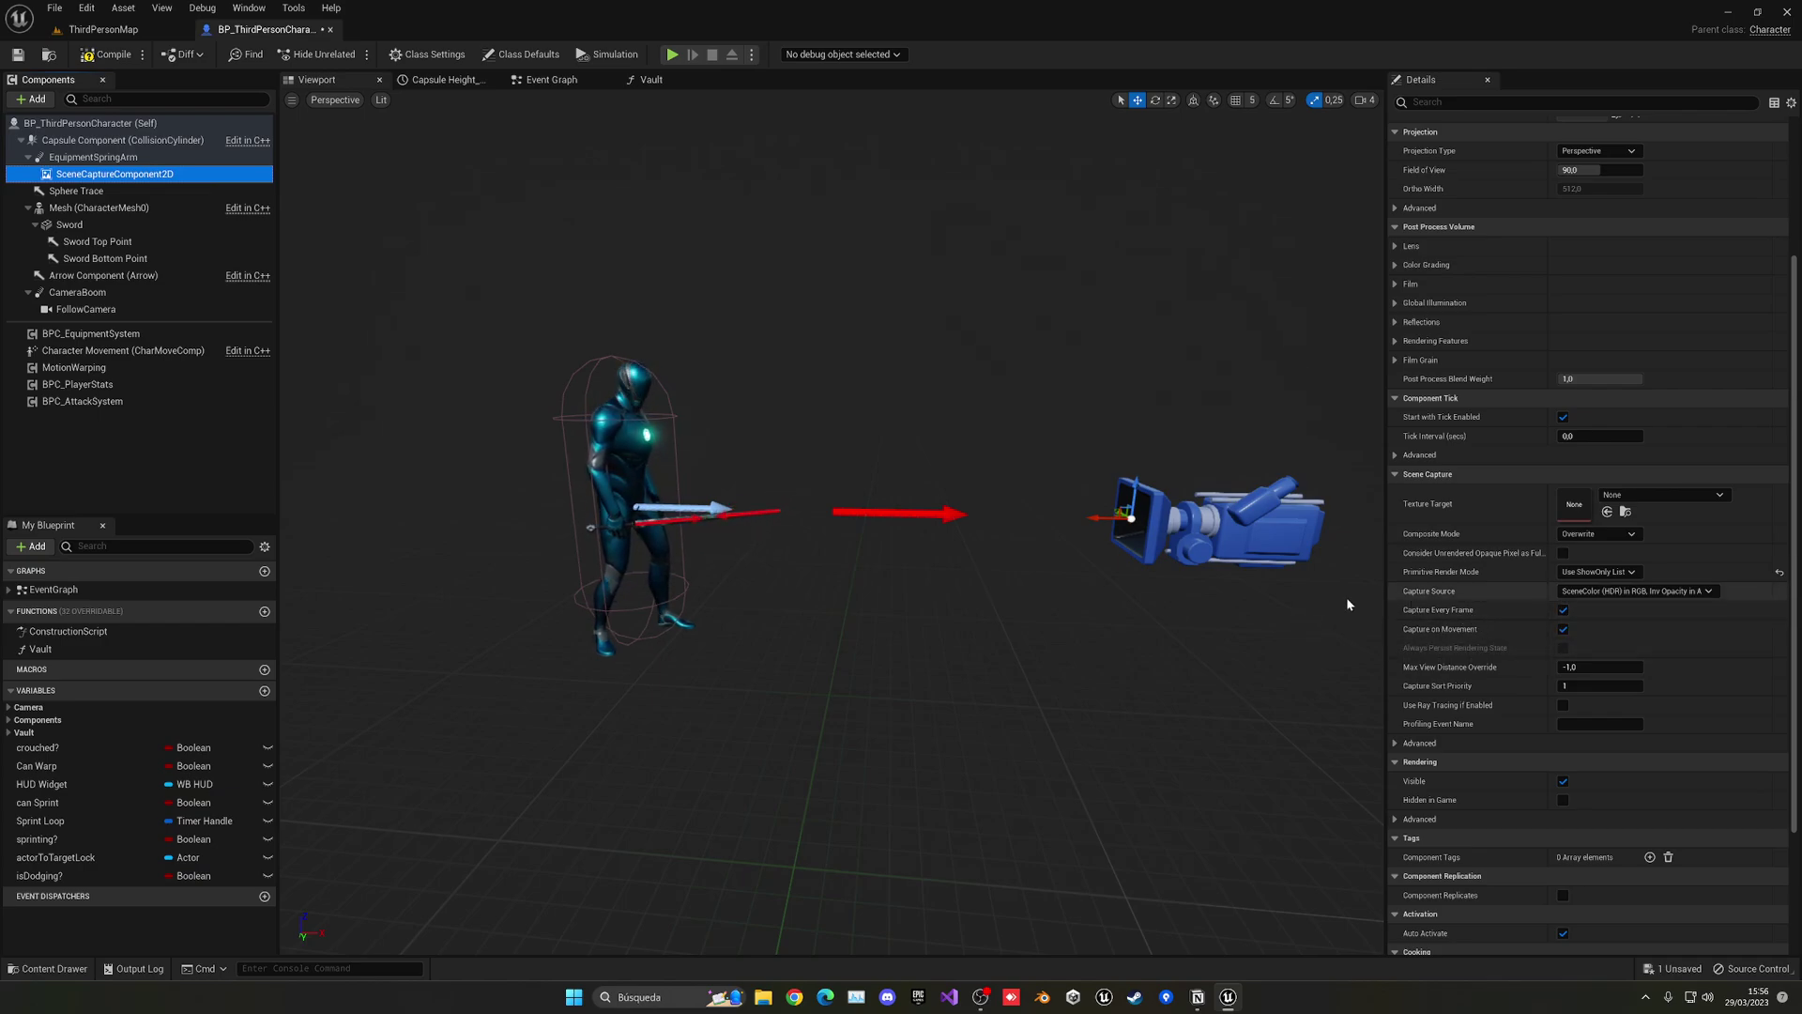
In the Event Graph, call Show Only Actor Components on SceneCaptureComponent2D after Add to Viewport
{"action": "left_click", "coordinate": [539, 83]}
{"action": "scroll", "coordinate": [905, 475], "scroll_direction": "down", "scroll_amount": 7}
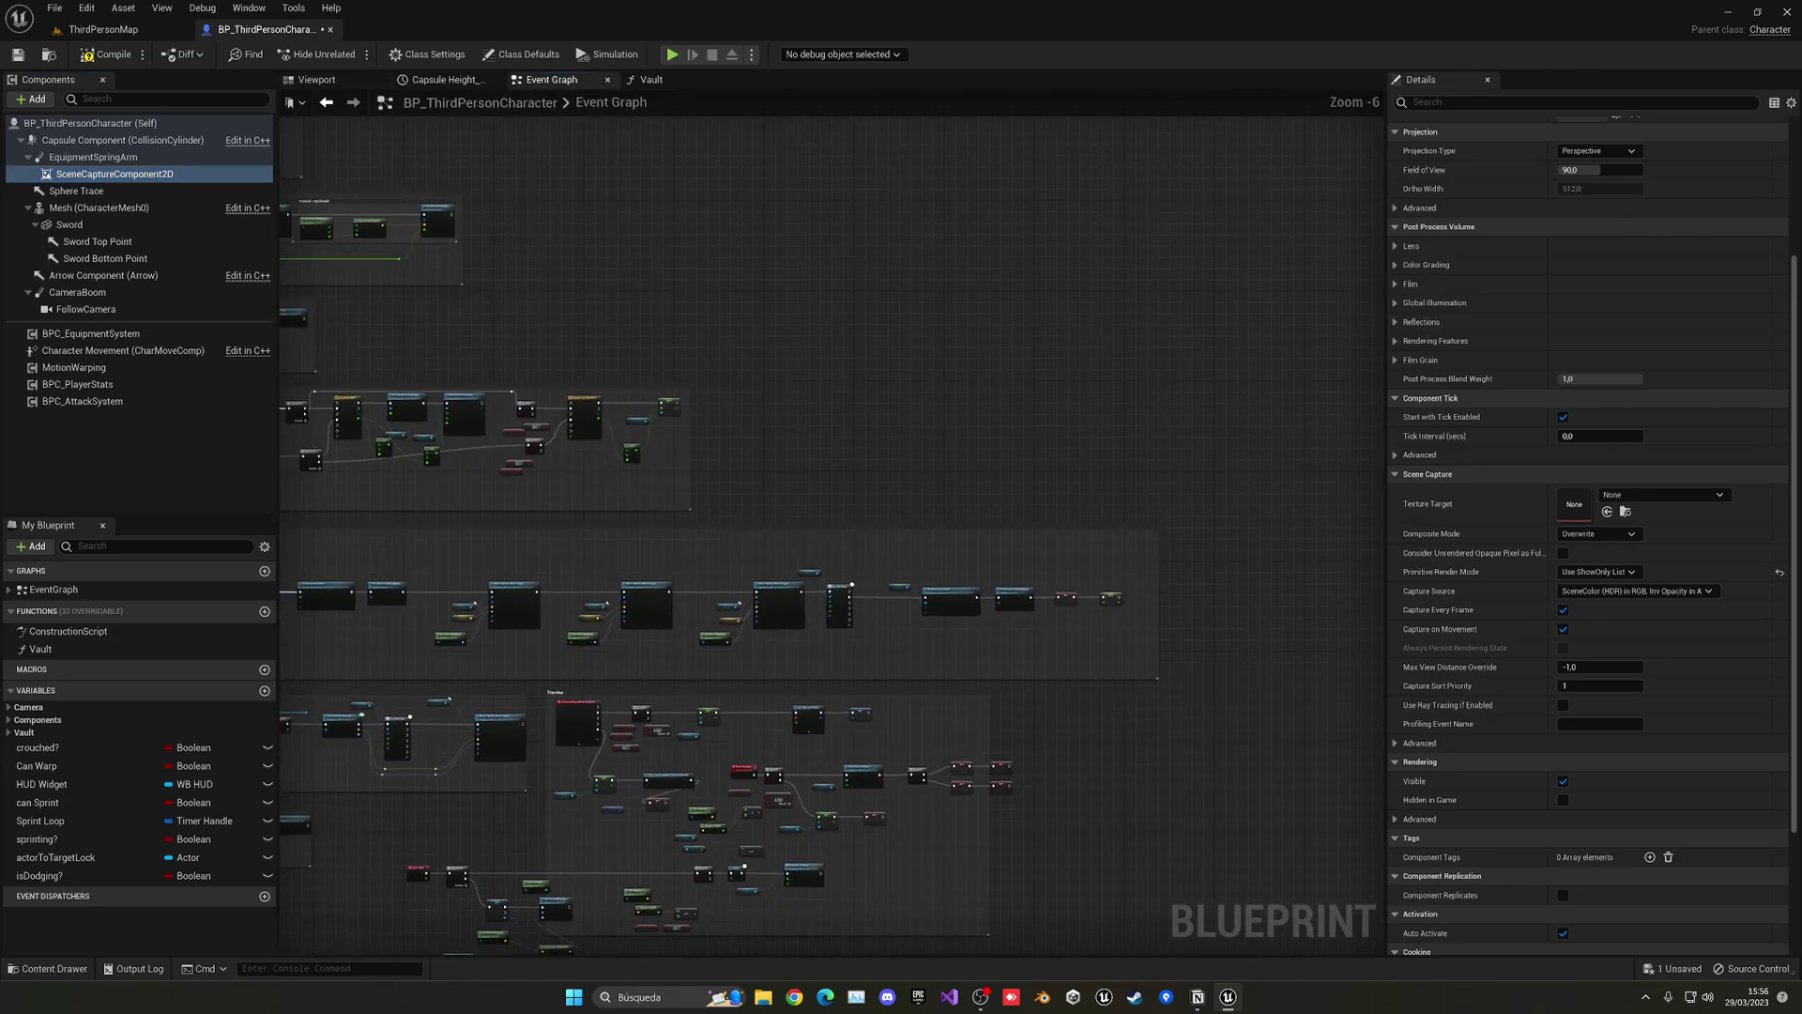
{"action": "scroll", "coordinate": [1079, 375], "scroll_direction": "up", "scroll_amount": 4}
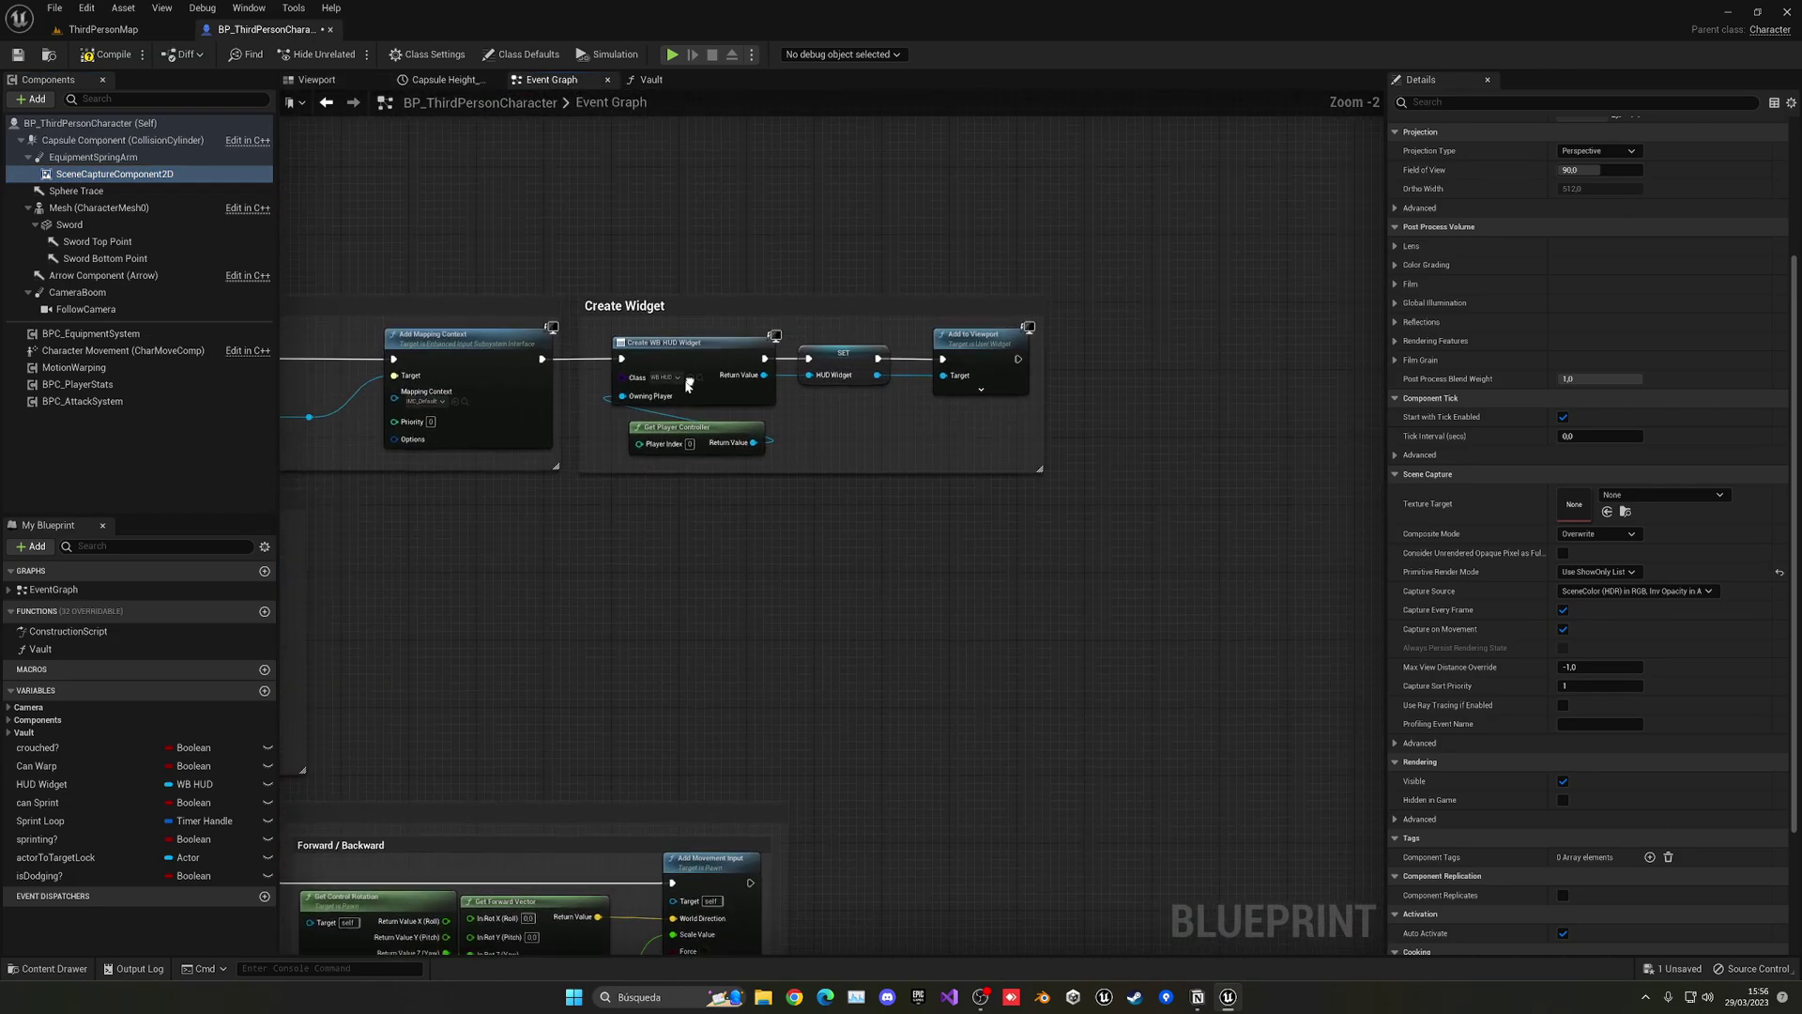
{"action": "scroll", "coordinate": [826, 372], "scroll_direction": "up", "scroll_amount": 2}
{"action": "right_click_drag", "start_coordinate": [826, 371], "coordinate": [637, 378]}
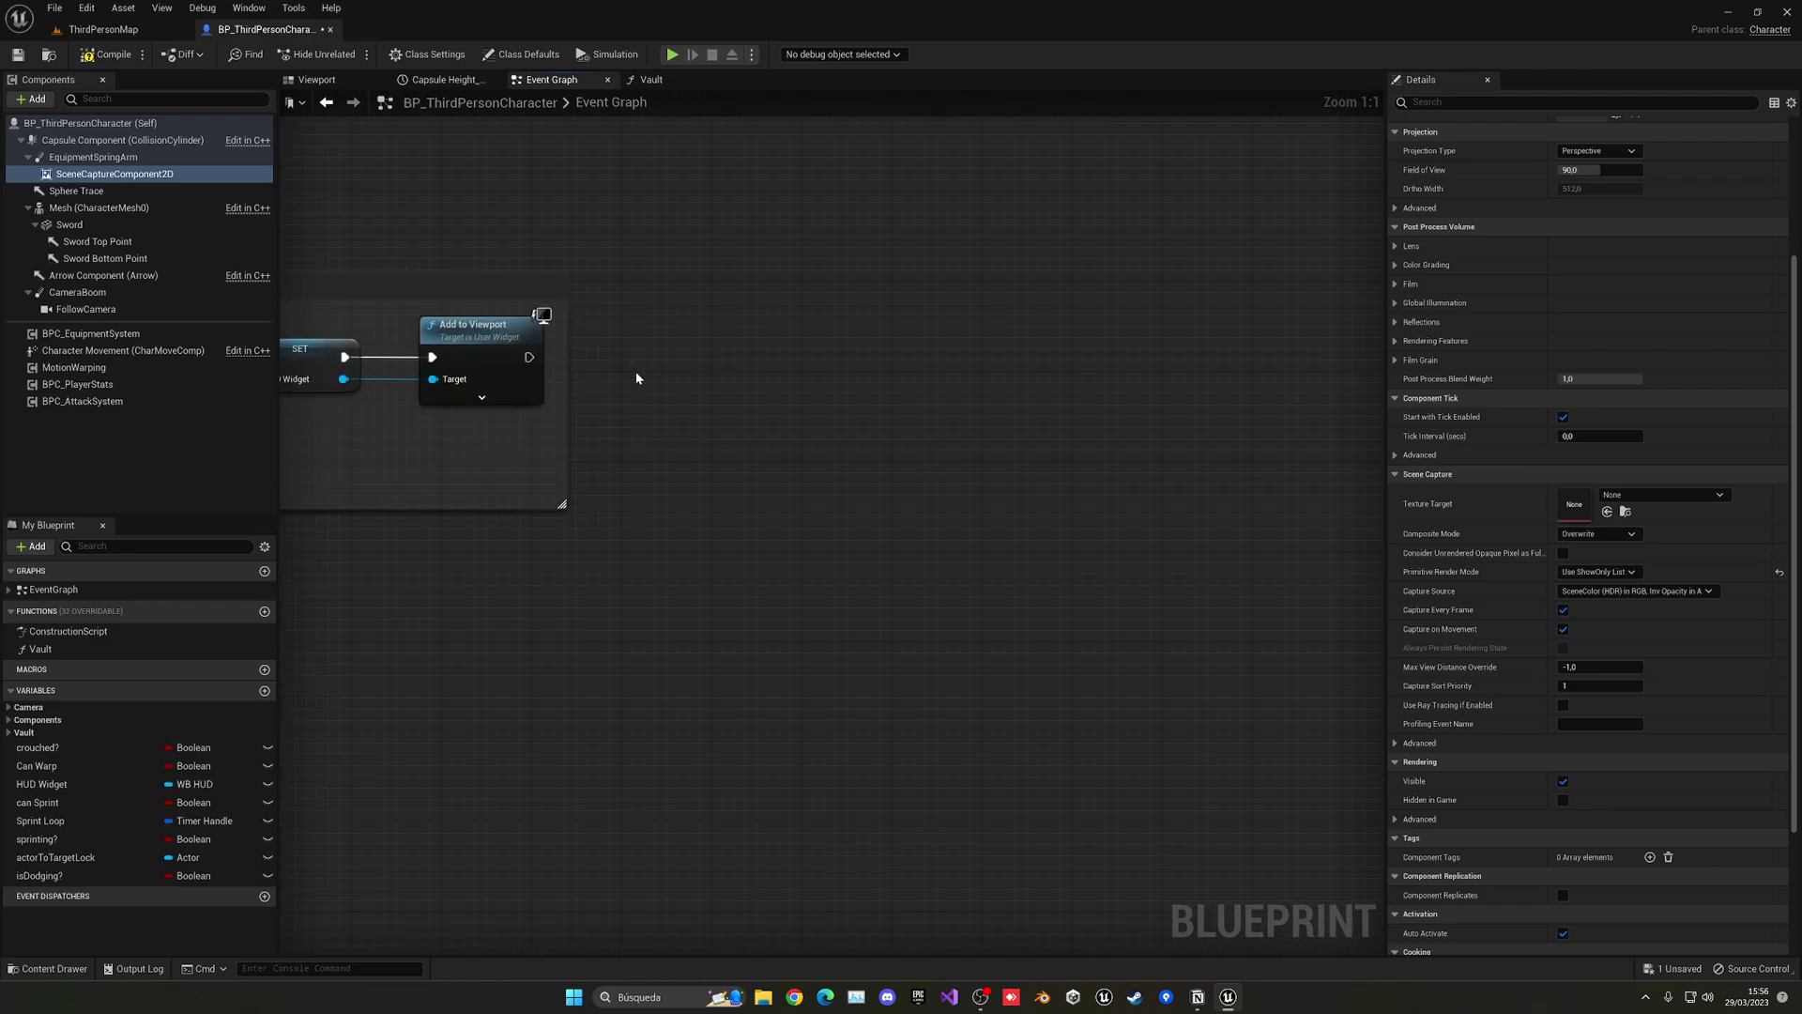
{"action": "left_click_drag", "start_coordinate": [112, 173], "coordinate": [617, 427]}
{"action": "left_click_drag", "start_coordinate": [743, 430], "coordinate": [800, 322]}
{"action": "type", "text": "show"}
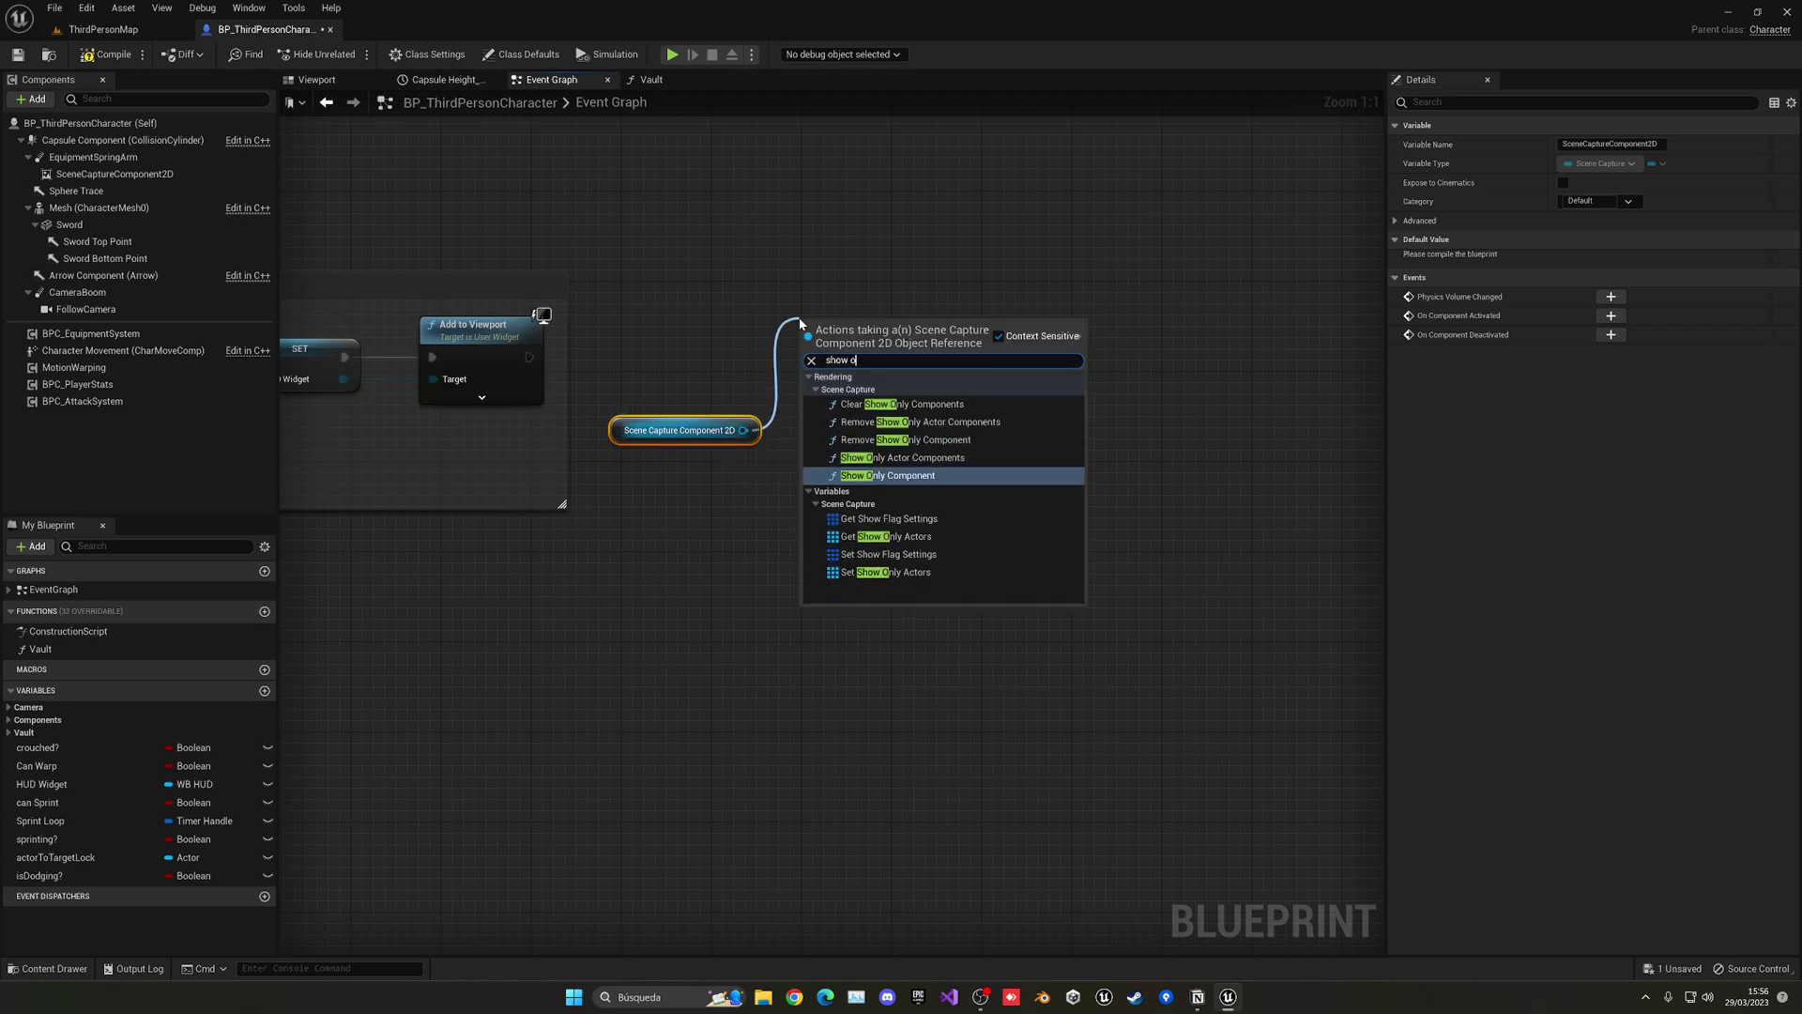
{"action": "type", "text": " o"}
{"action": "left_click", "coordinate": [907, 458]}
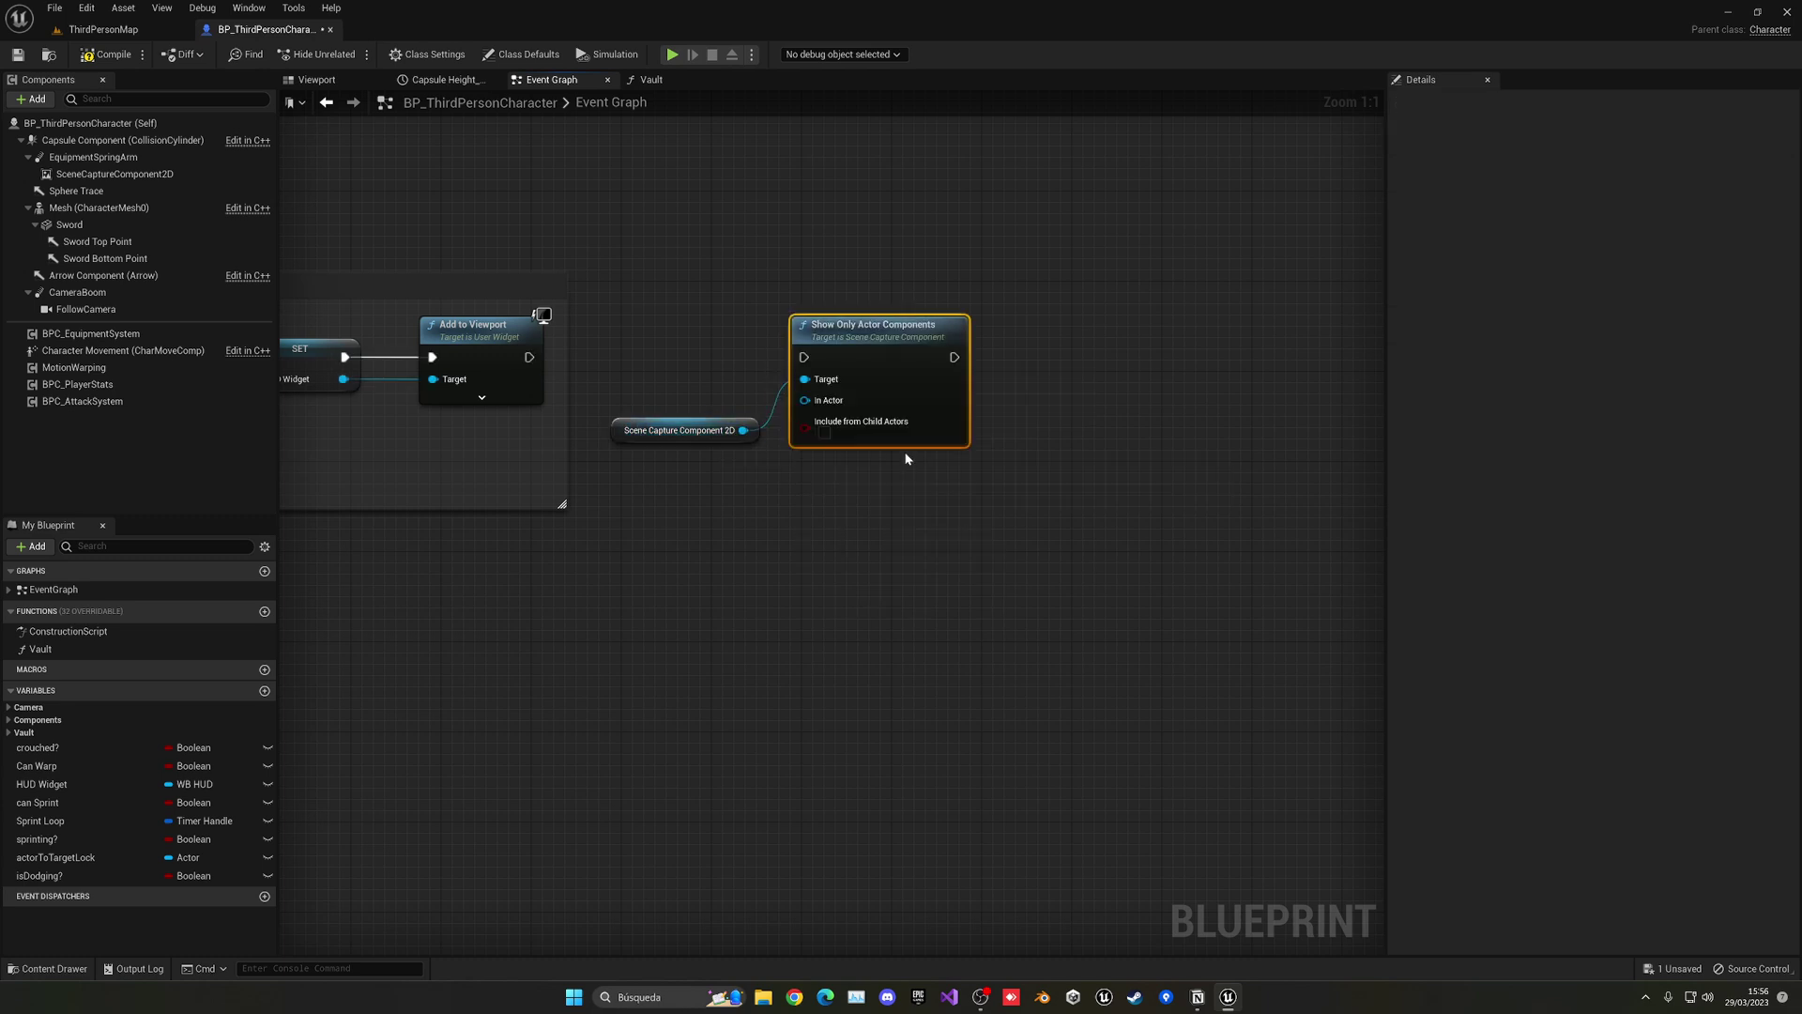
{"action": "left_click_drag", "start_coordinate": [529, 357], "coordinate": [803, 357]}
Wire a Self reference into the node's In Actor pin, discarding a stray Mesh node
{"action": "right_click_drag", "start_coordinate": [809, 382], "coordinate": [889, 352]}
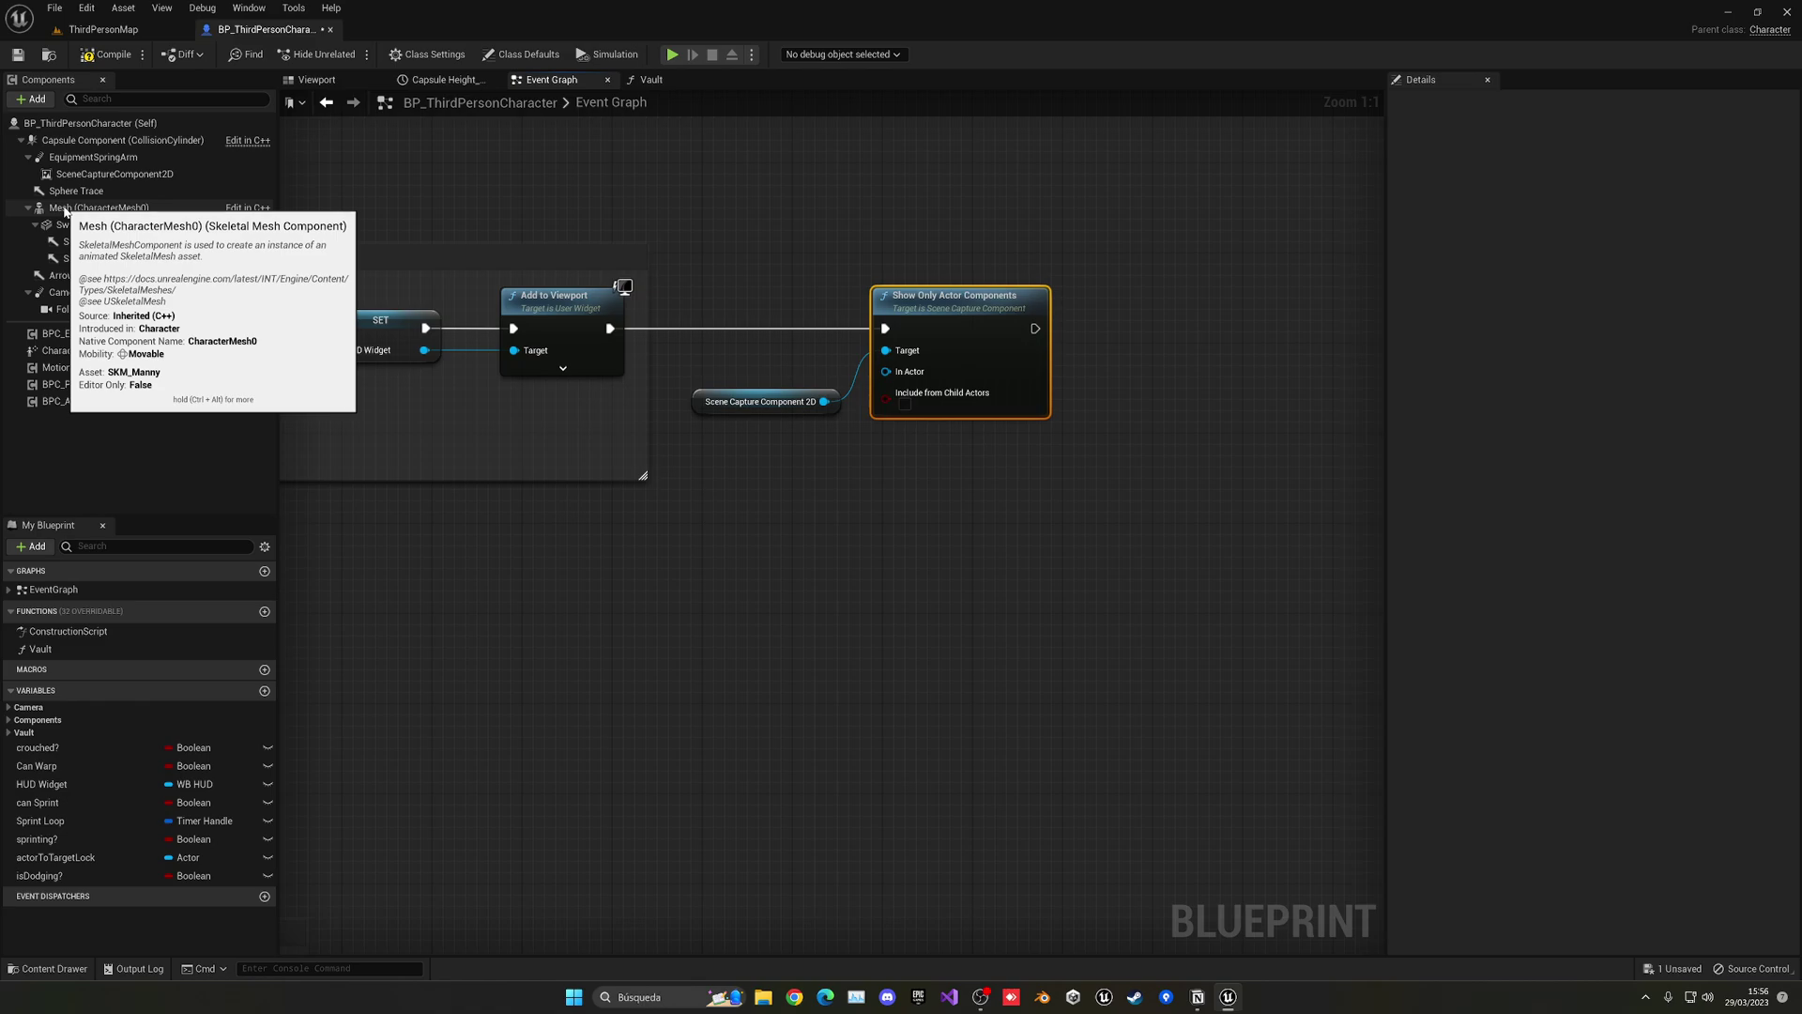
{"action": "left_click_drag", "start_coordinate": [64, 211], "coordinate": [416, 348]}
{"action": "left_click_drag", "start_coordinate": [728, 451], "coordinate": [730, 452]}
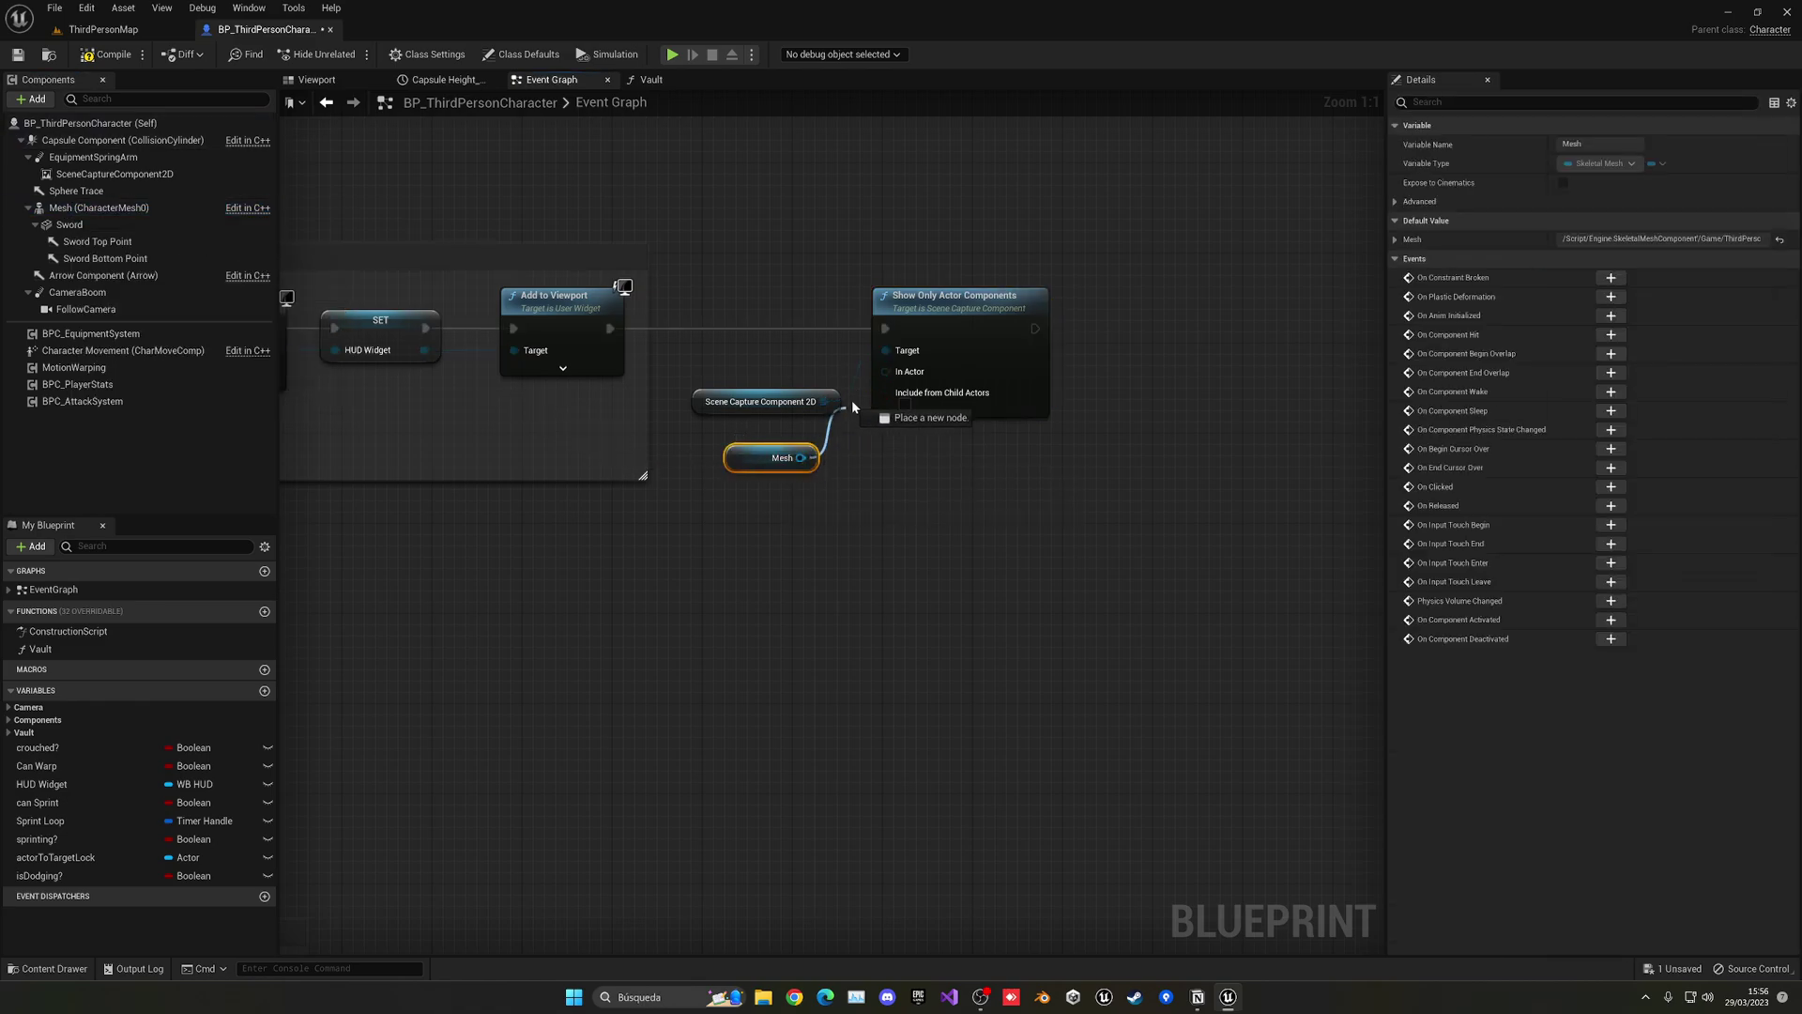
{"action": "key", "text": "Delete"}
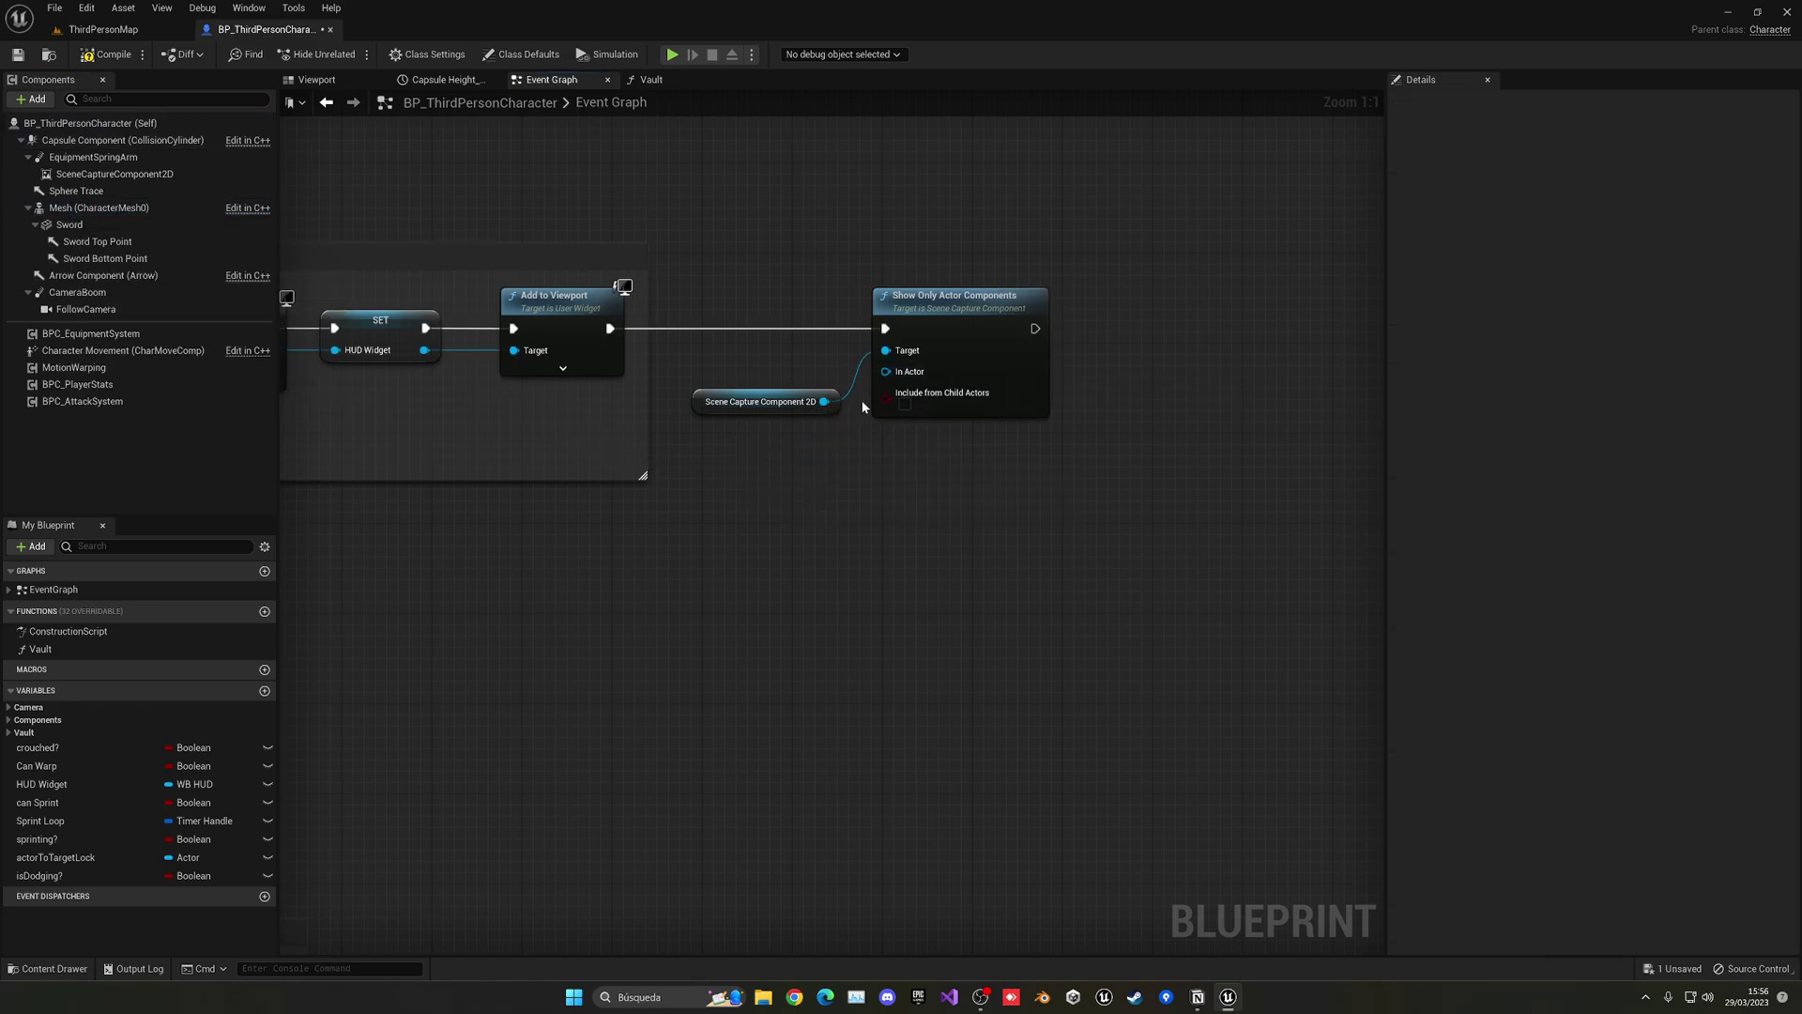
{"action": "left_click_drag", "start_coordinate": [885, 370], "coordinate": [774, 447]}
{"action": "type", "text": "self"}
{"action": "key", "text": "Return"}
{"action": "left_click", "coordinate": [670, 312]}
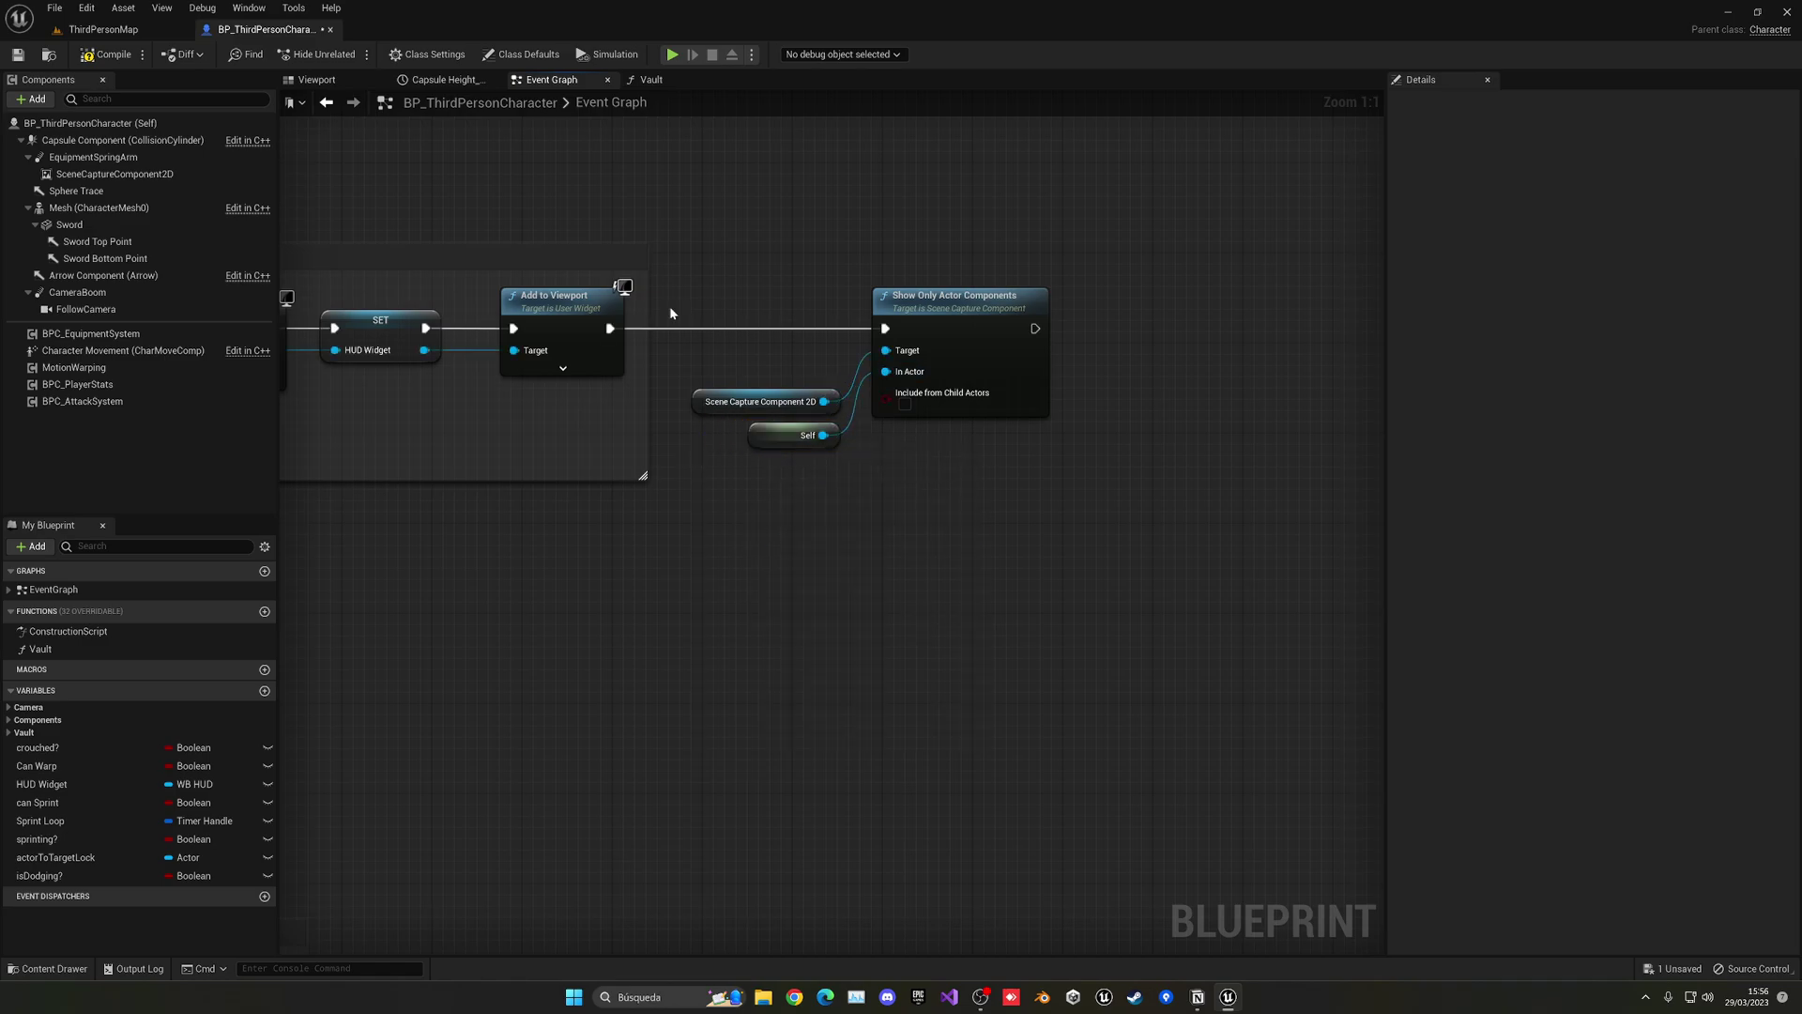
{"action": "left_click", "coordinate": [319, 80]}
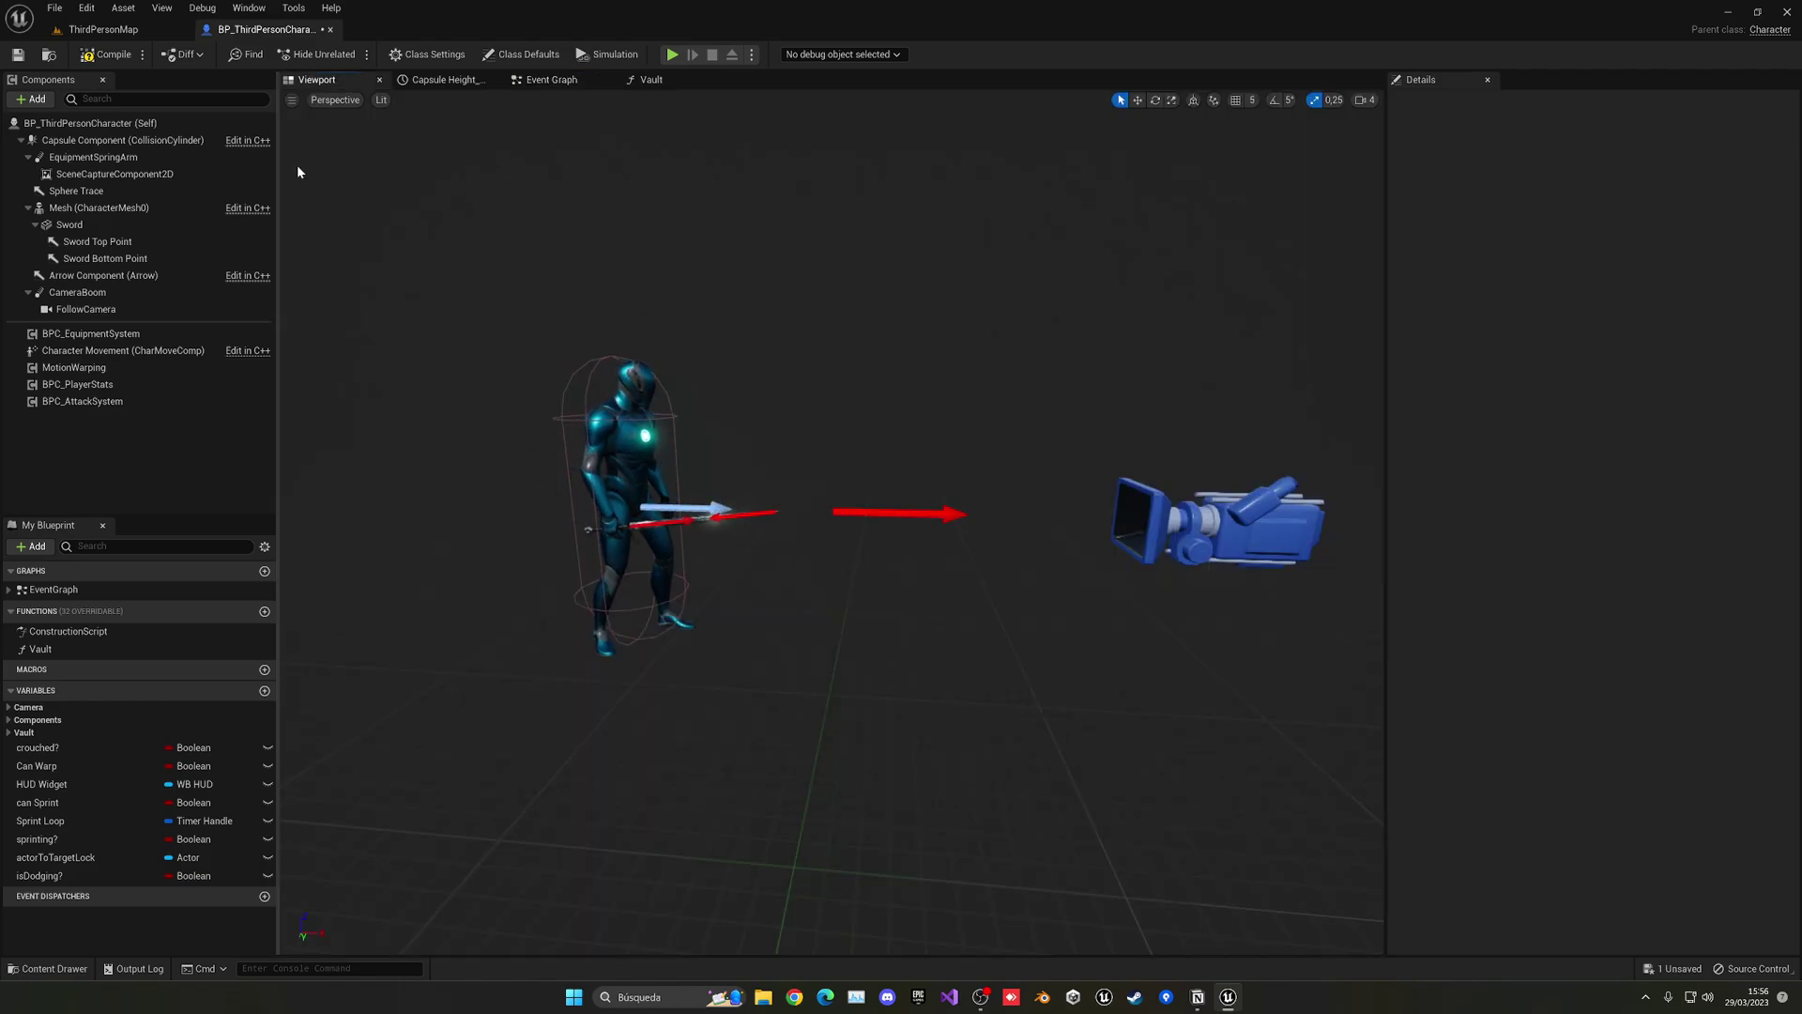
Uncheck Do Collision Test on EquipmentSpringArm and save the blueprint
{"action": "left_click", "coordinate": [100, 159]}
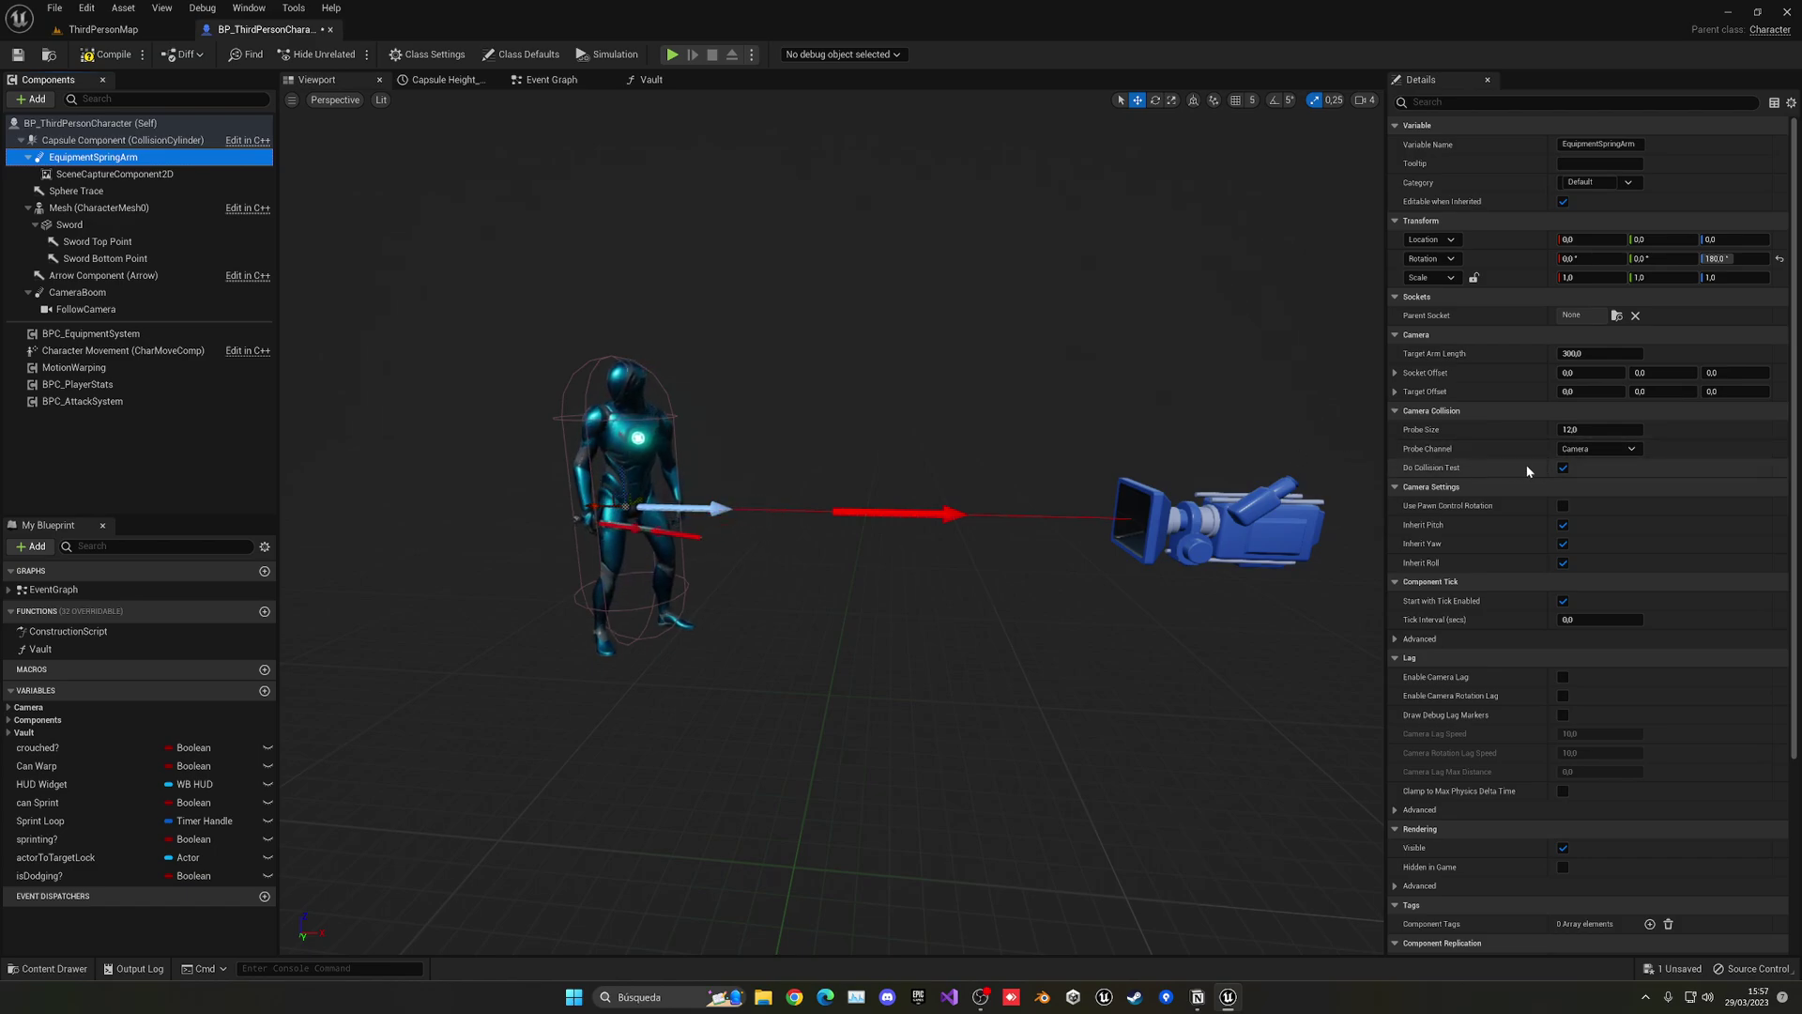
{"action": "left_click", "coordinate": [1563, 467]}
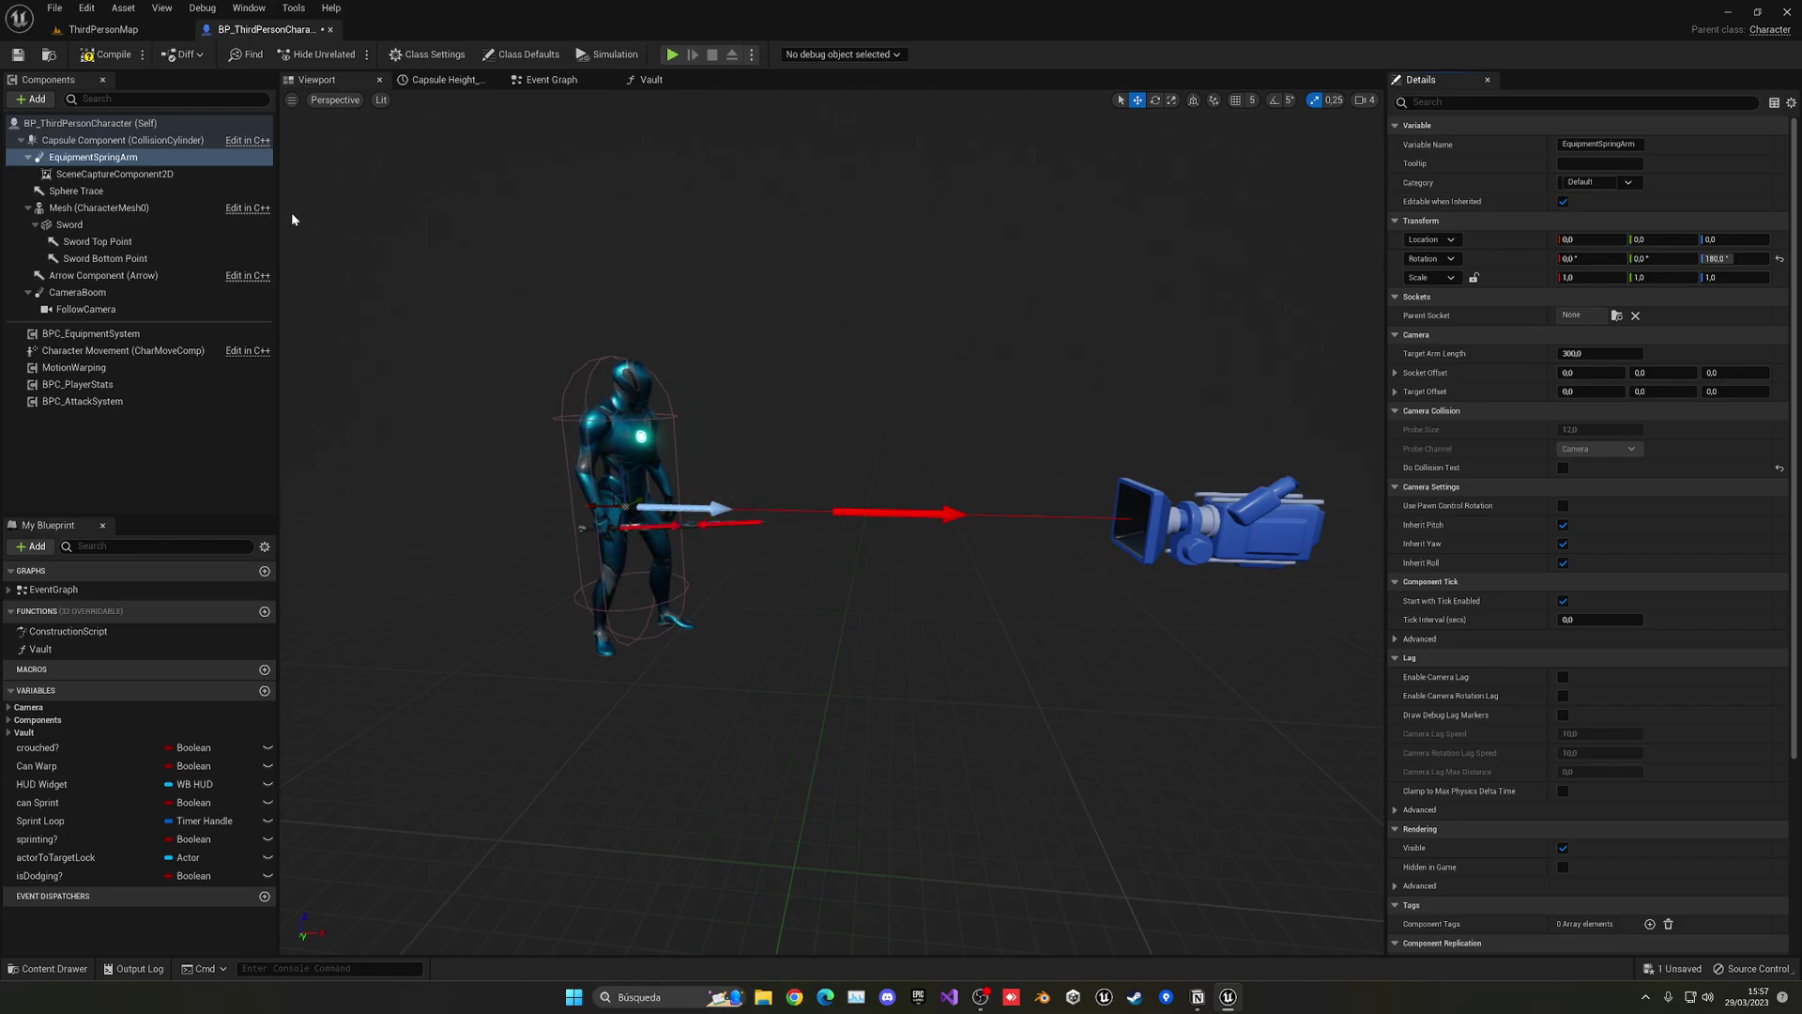
{"action": "left_click", "coordinate": [17, 55]}
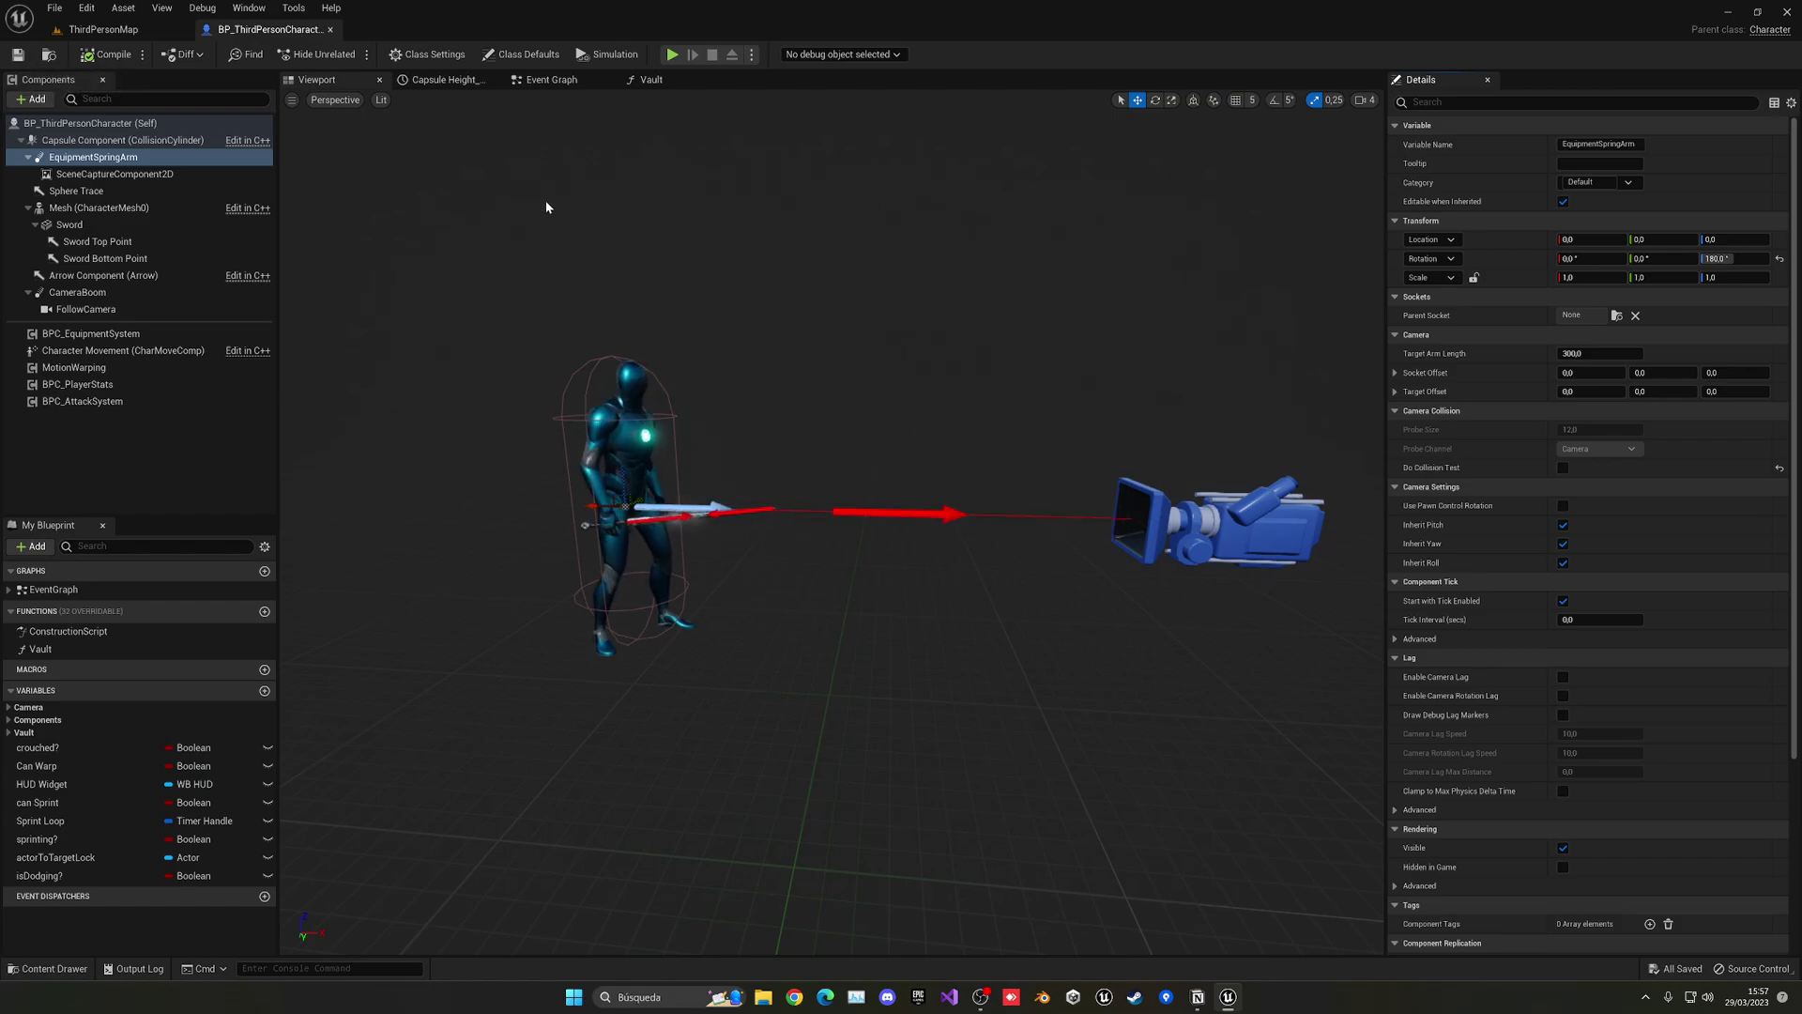
{"action": "left_click", "coordinate": [172, 177]}
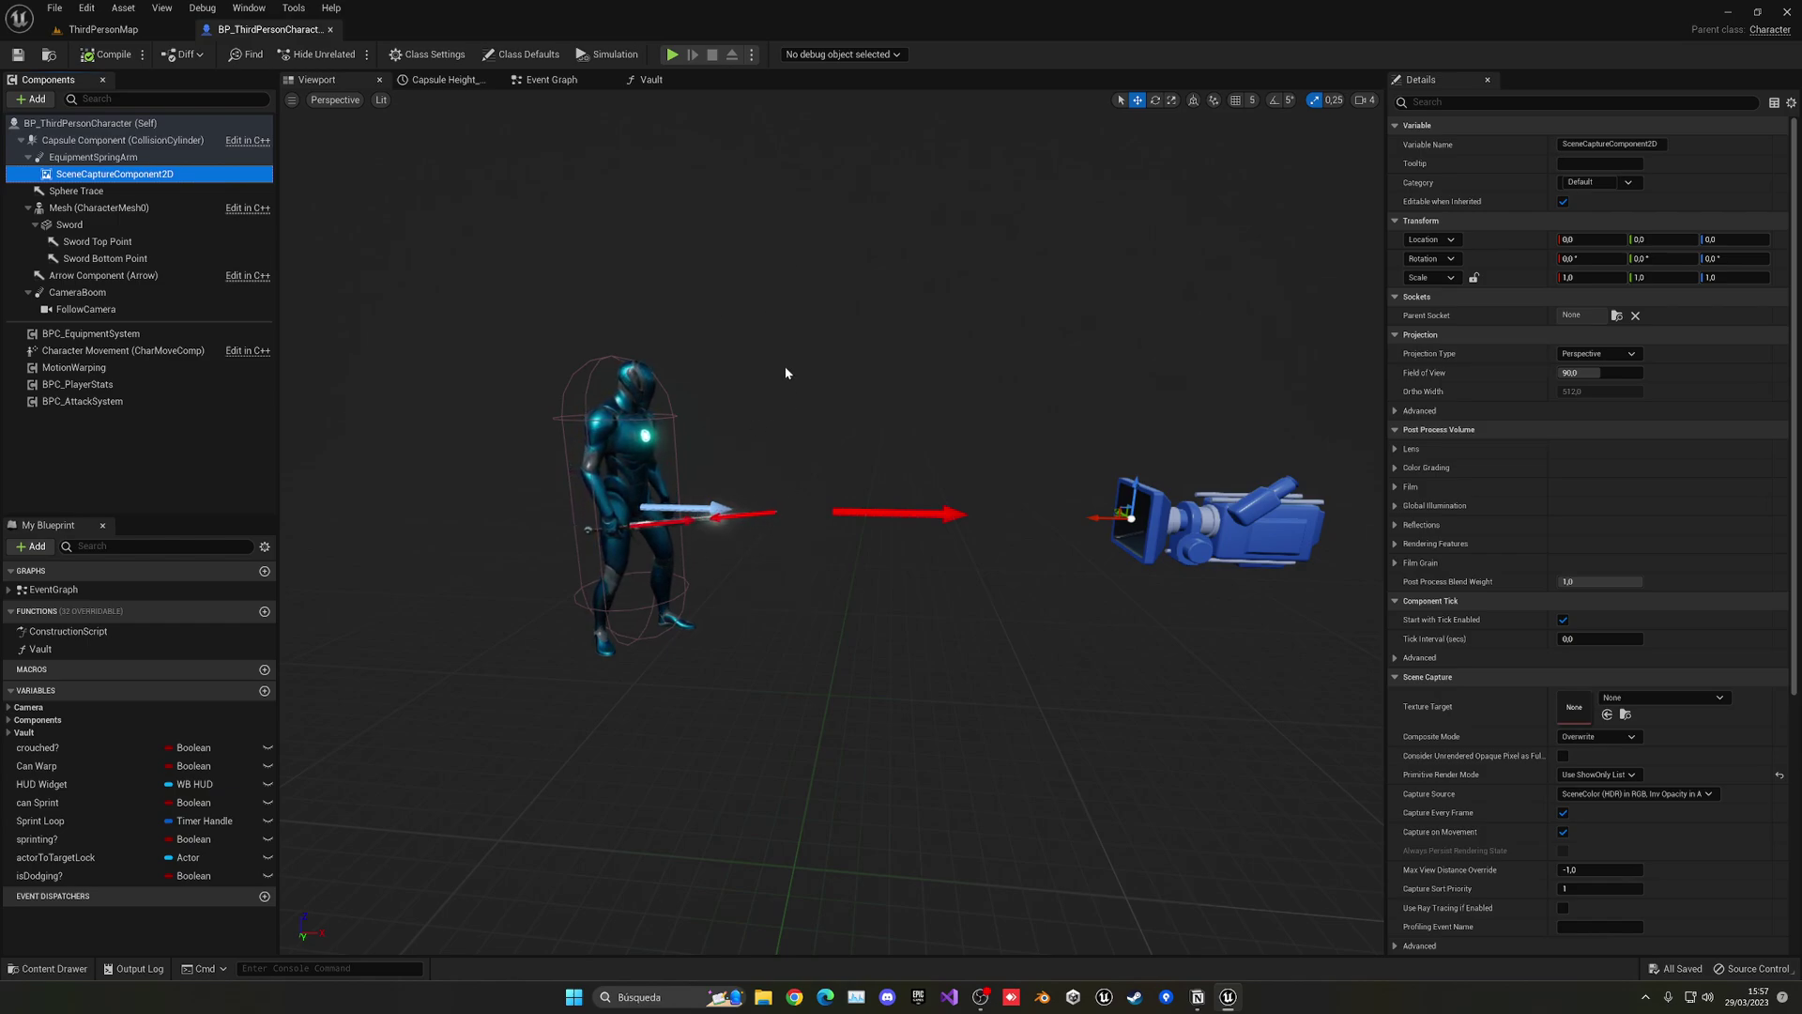
Create a new Render Target asset from the scene capture's Texture Target picker
{"action": "scroll", "coordinate": [1511, 593], "scroll_direction": "down", "scroll_amount": 4}
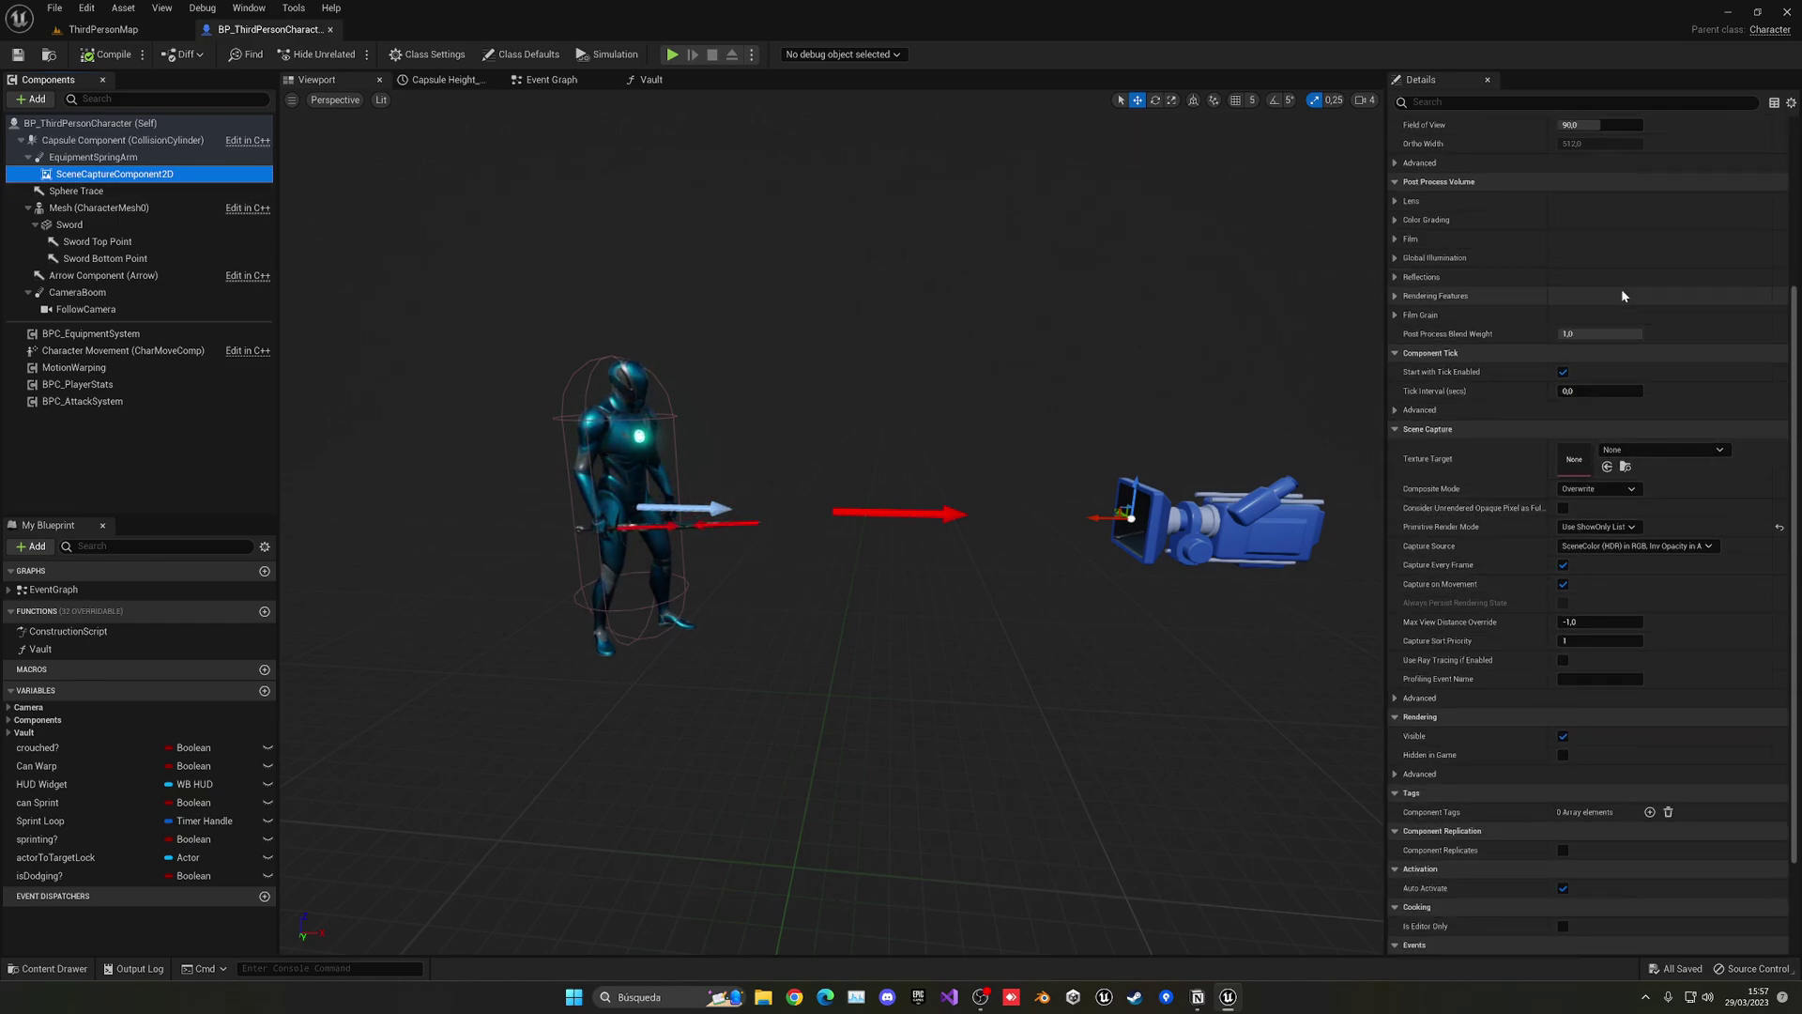
{"action": "left_click", "coordinate": [1627, 455]}
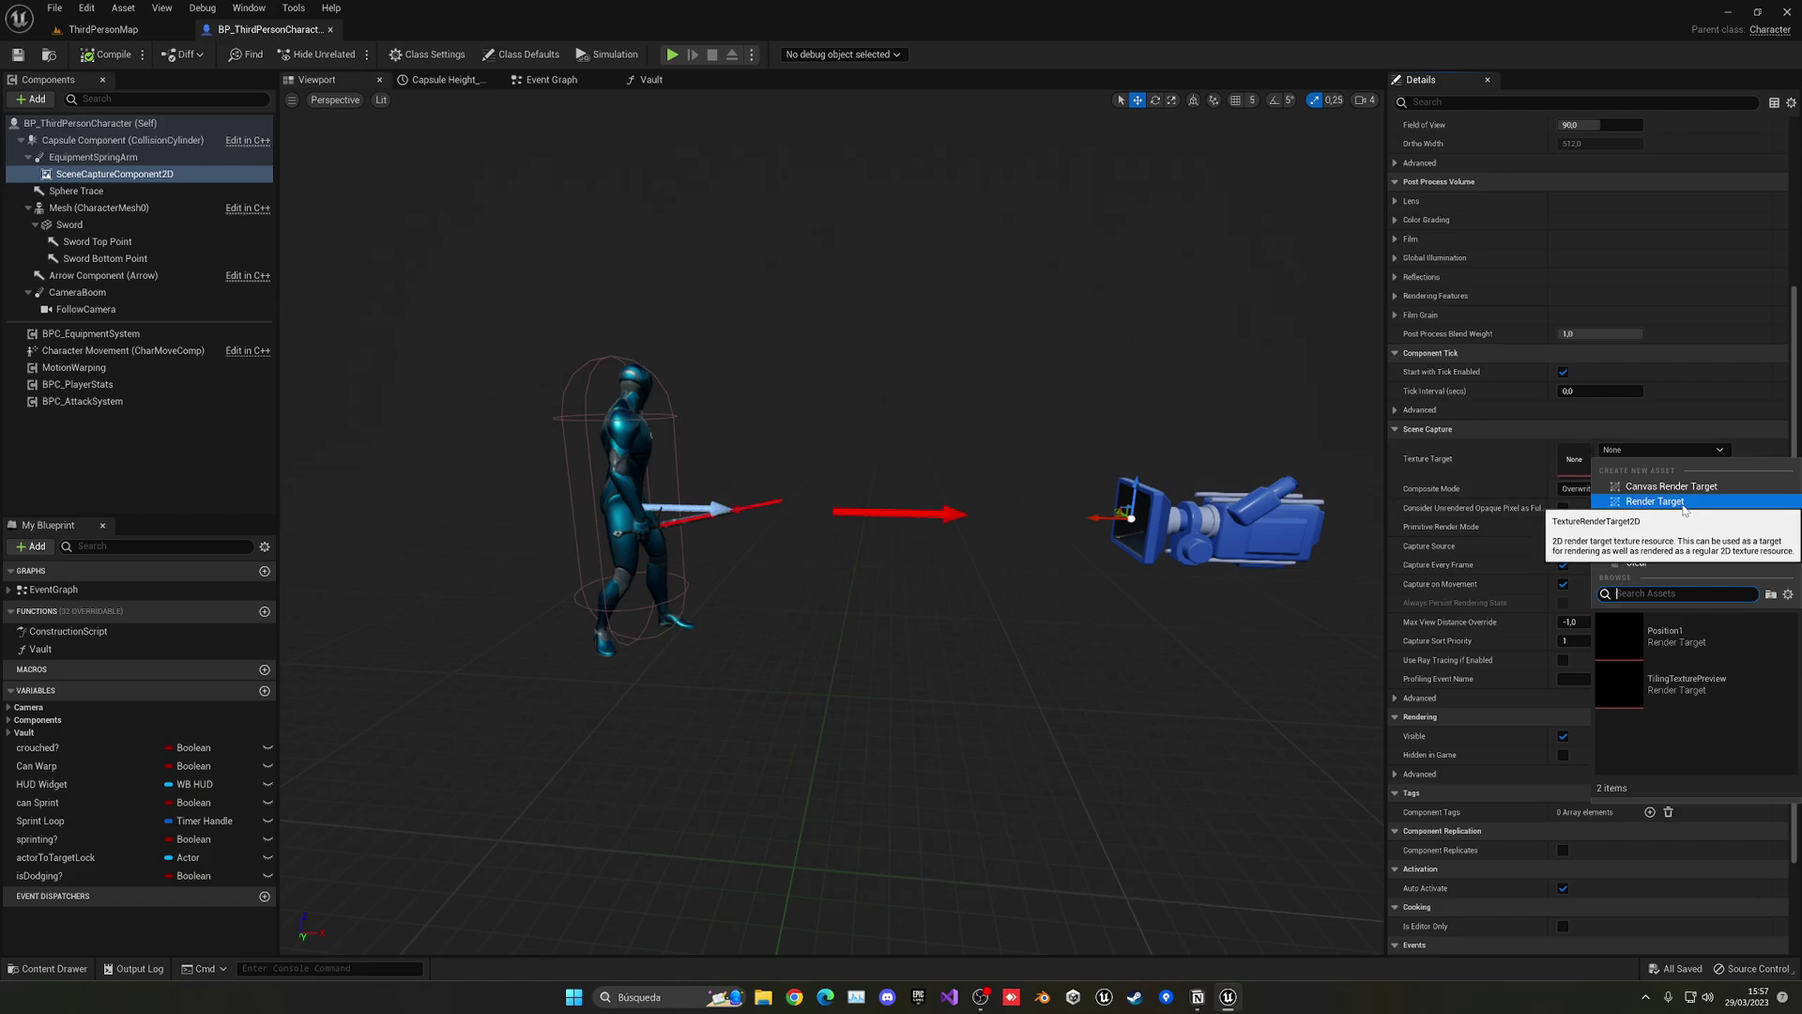
{"action": "left_click", "coordinate": [1677, 510]}
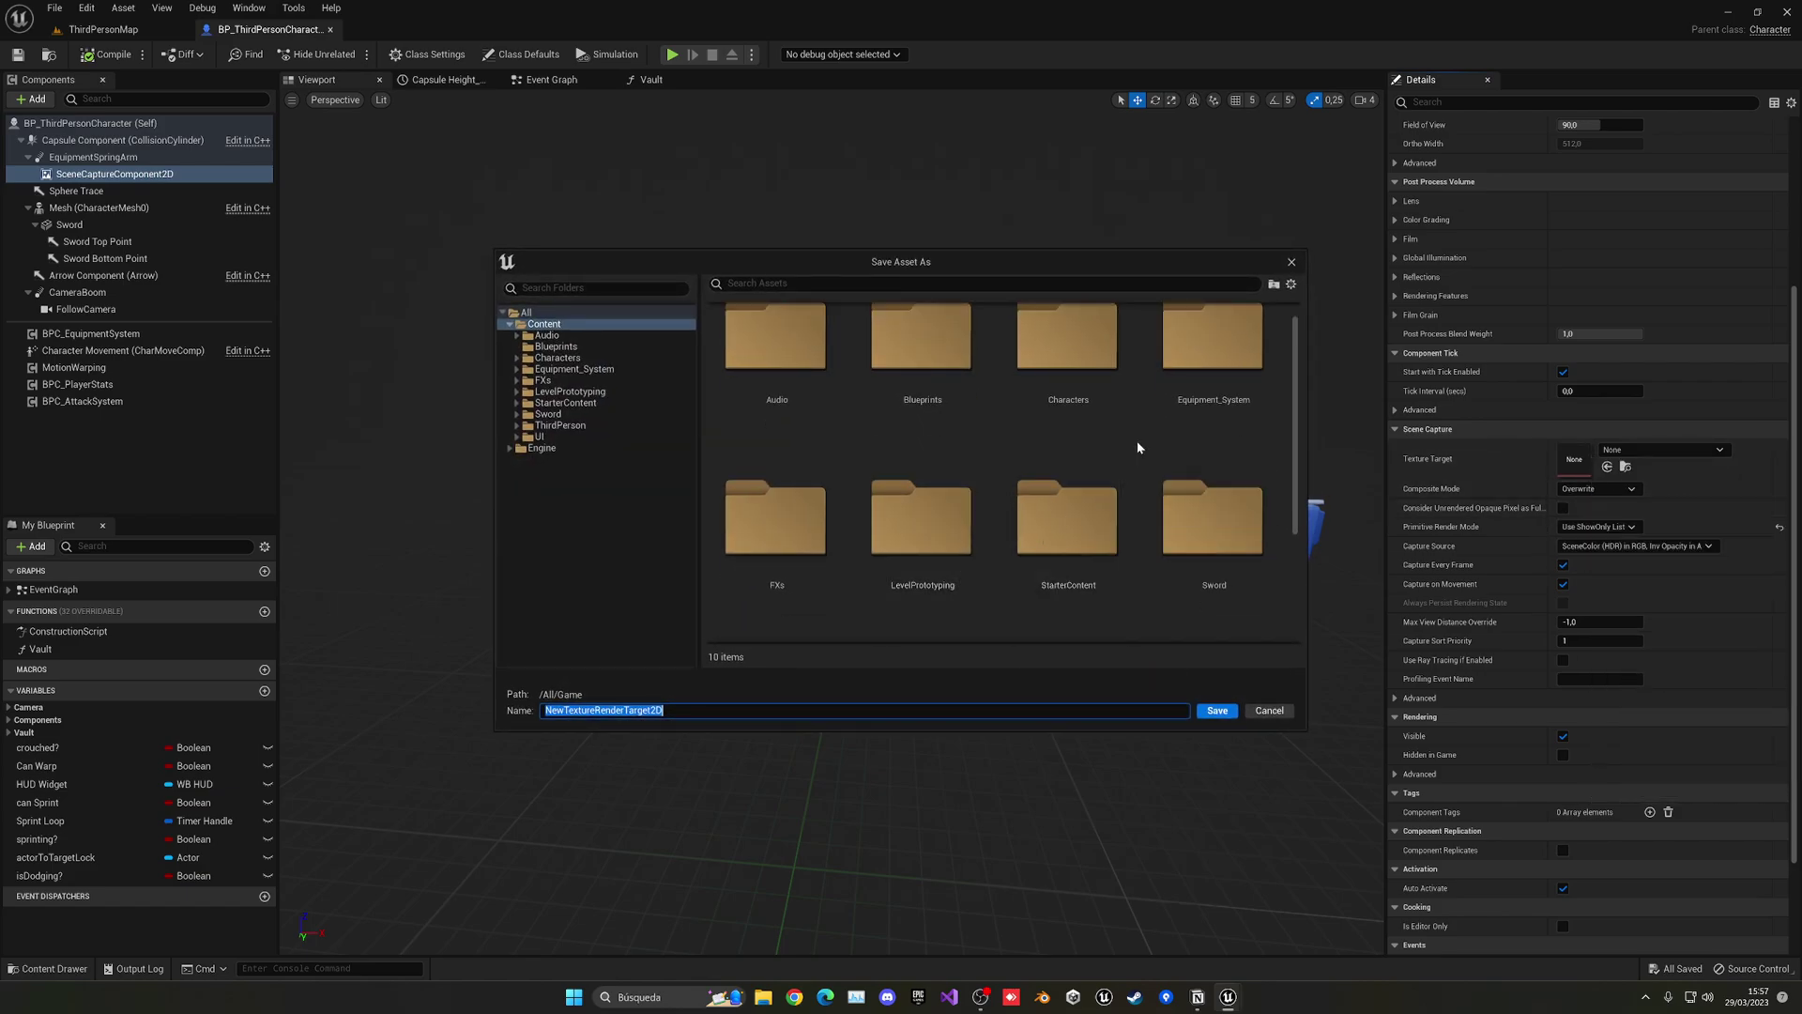
Save the render target as CharacterEquipmentTextureTarget2D in Equipment_System/UI
{"action": "double_click", "coordinate": [1206, 385]}
{"action": "double_click", "coordinate": [806, 379]}
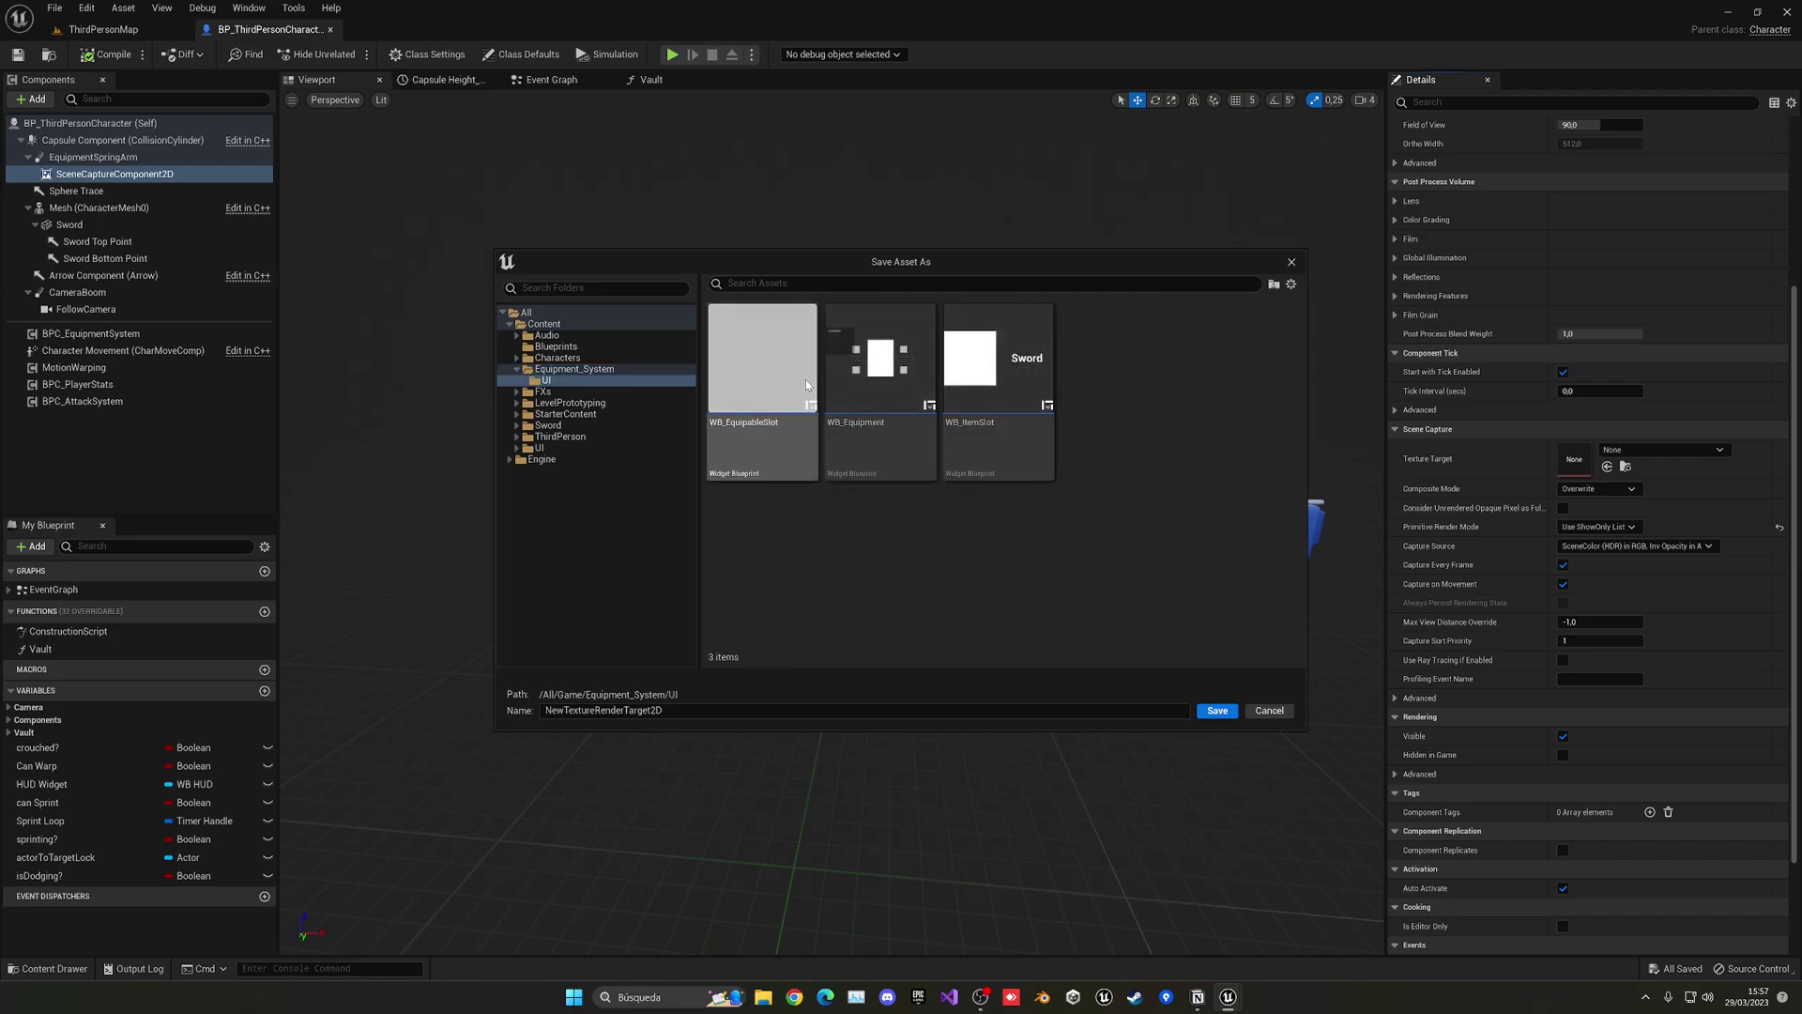
{"action": "left_click", "coordinate": [573, 712]}
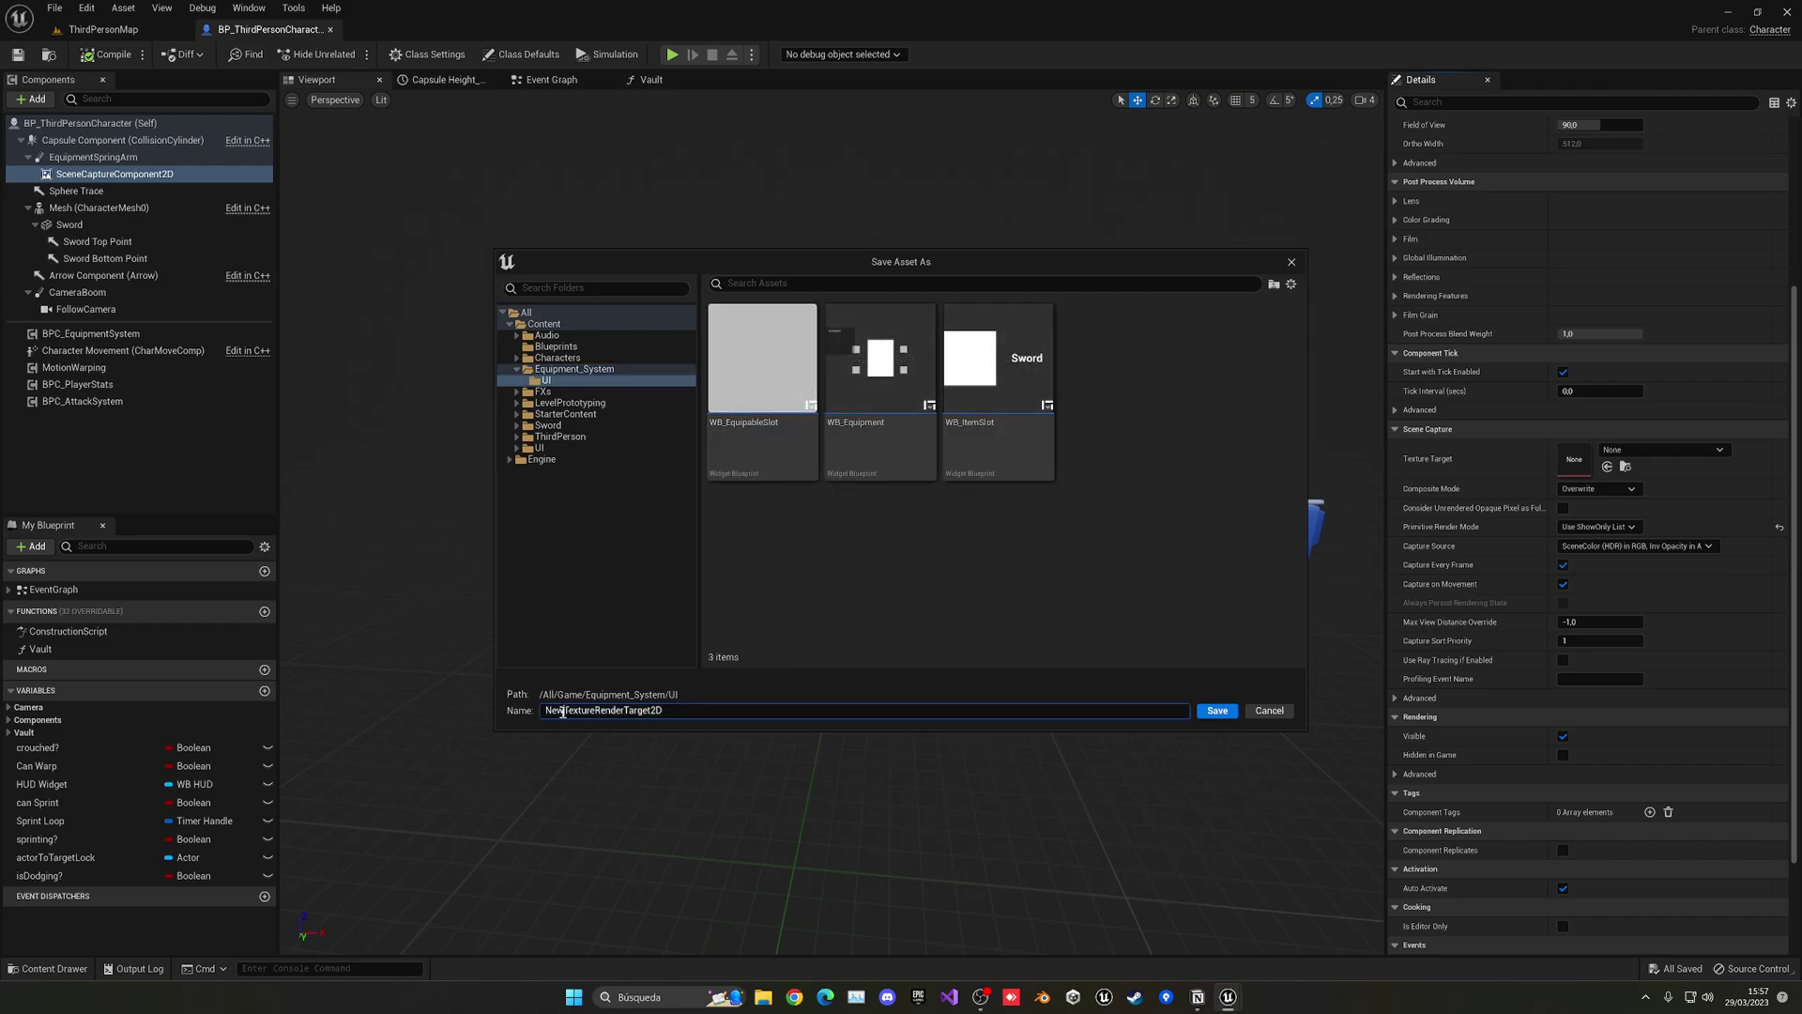
{"action": "type", "text": "CharacterEquipment"}
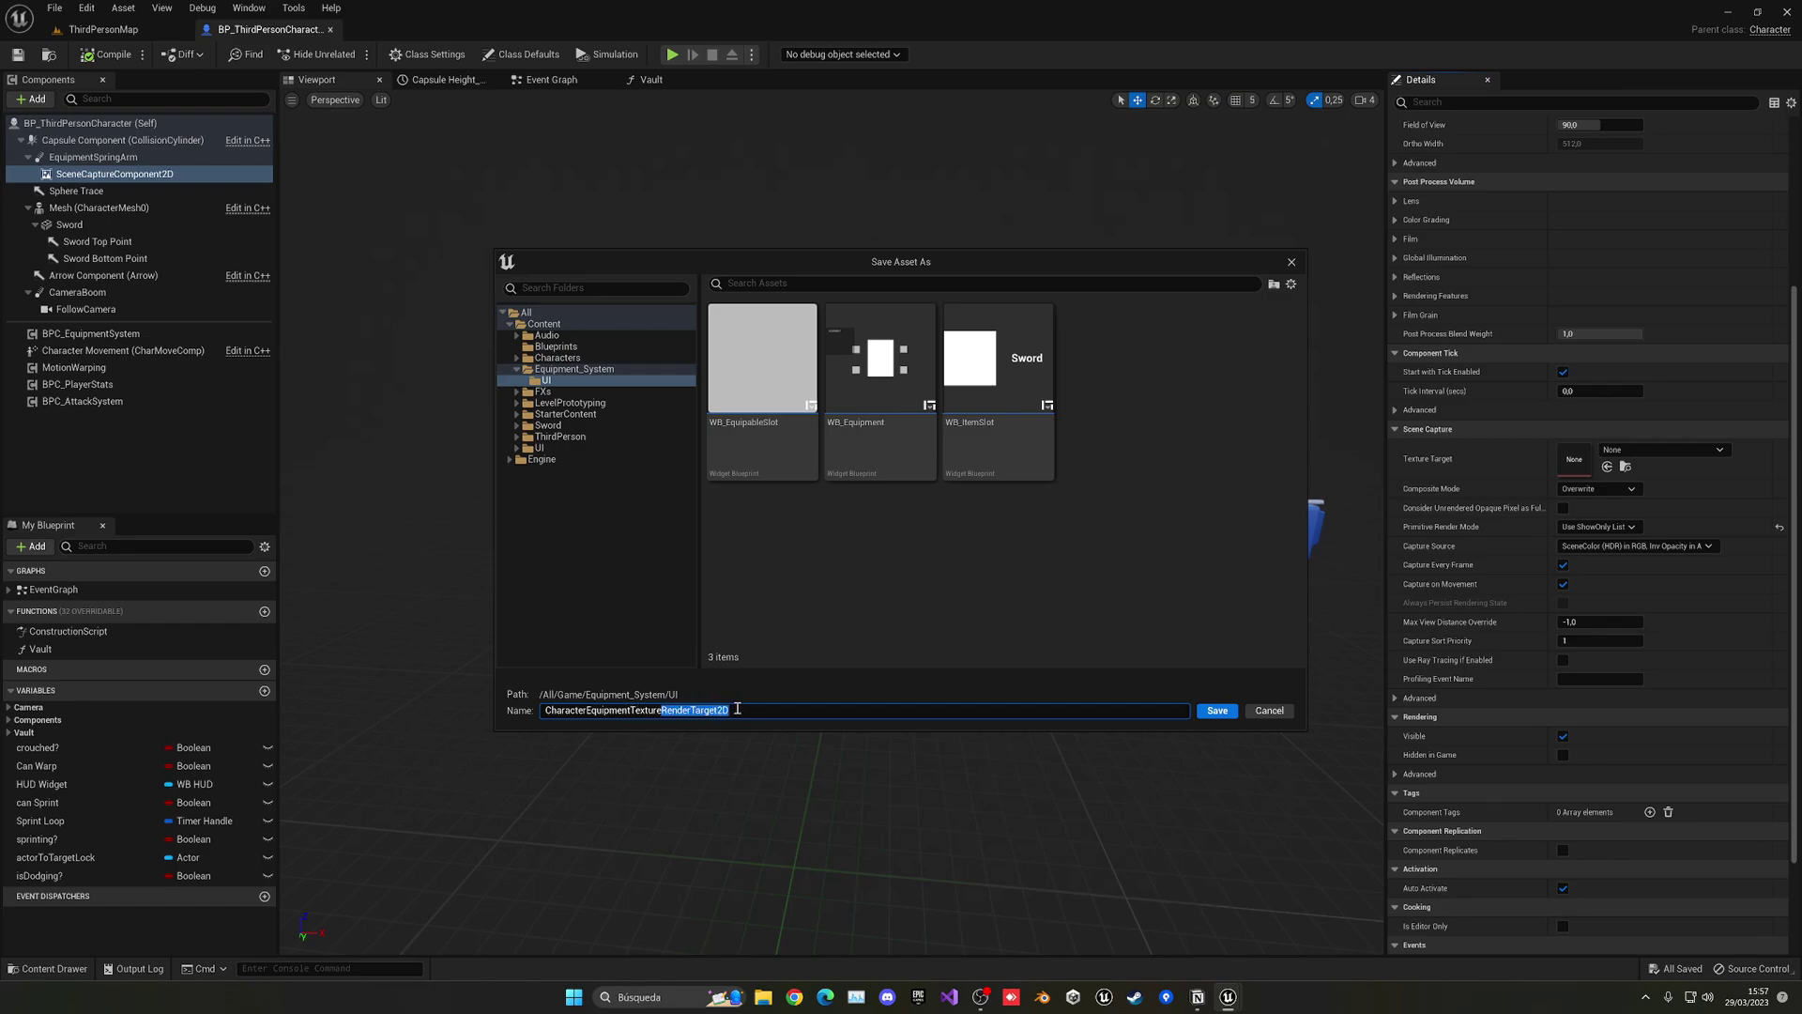
{"action": "left_click", "coordinate": [696, 710]}
{"action": "key", "text": "BackSpace"}
{"action": "left_click", "coordinate": [747, 711]}
{"action": "left_click", "coordinate": [1218, 711]}
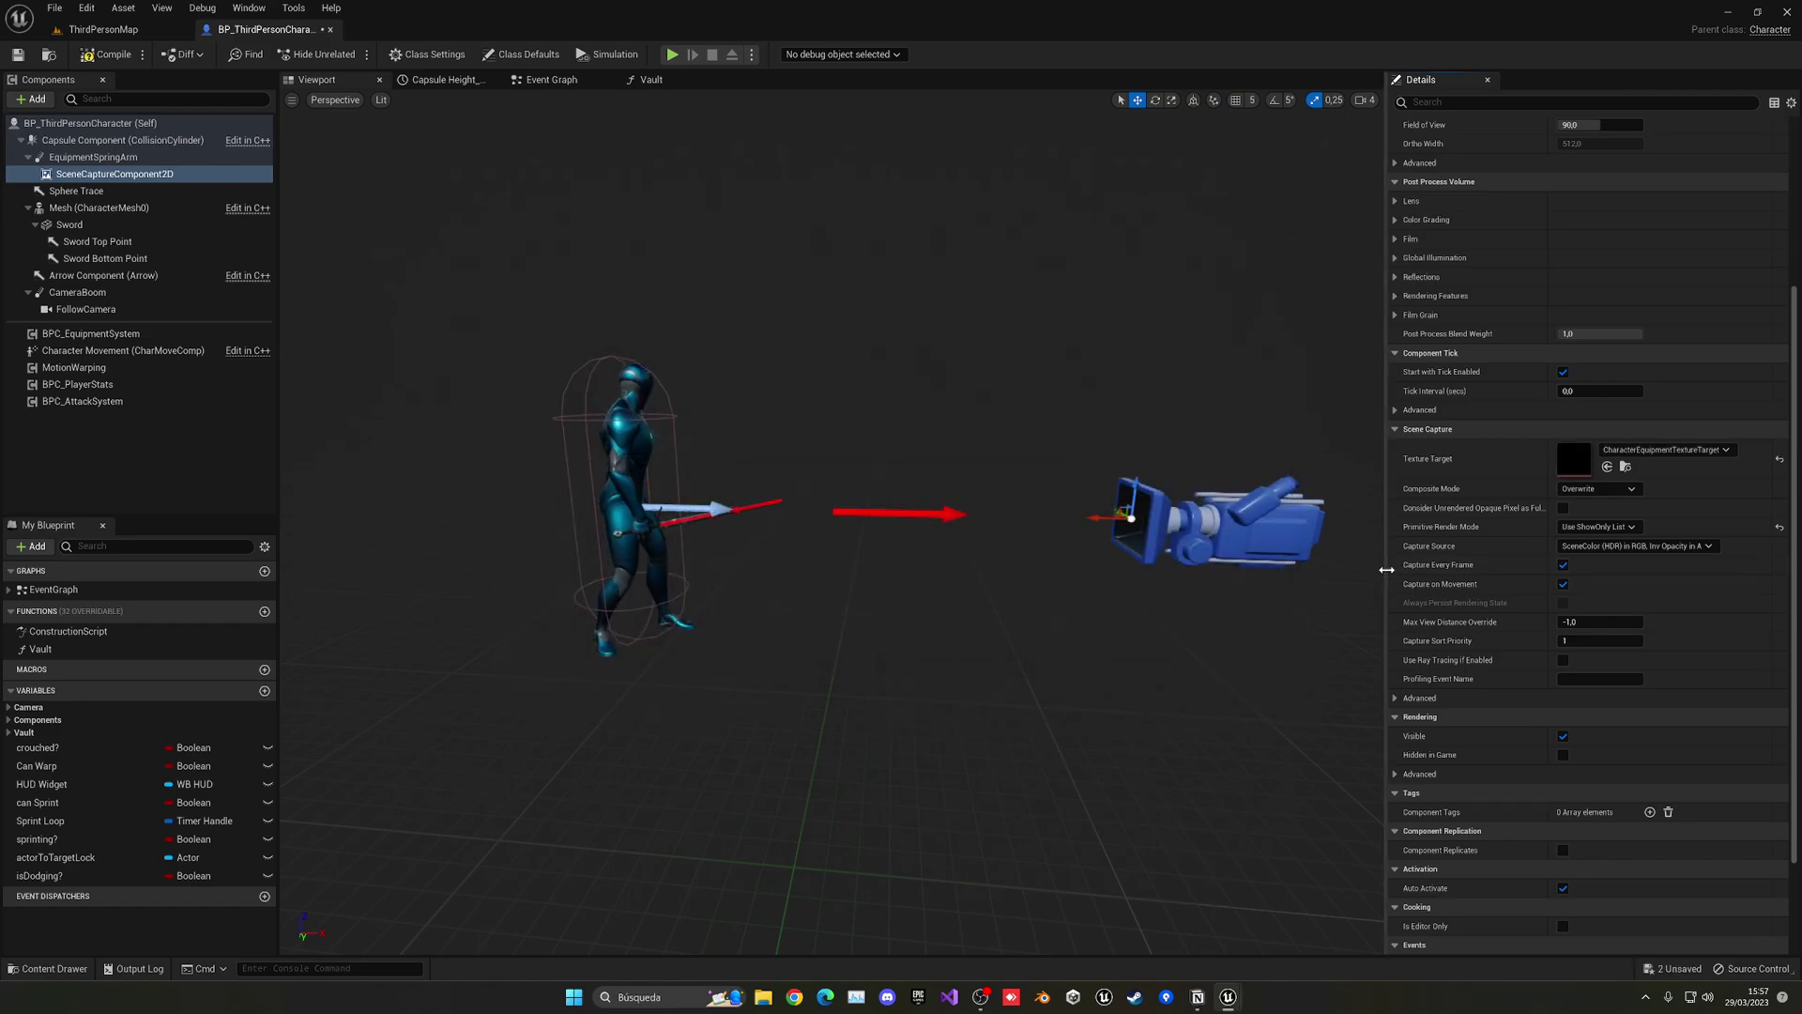
Save the blueprint, then briefly play-test ThirdPersonMap, walking forward before stopping
{"action": "key", "text": "ctrl+s"}
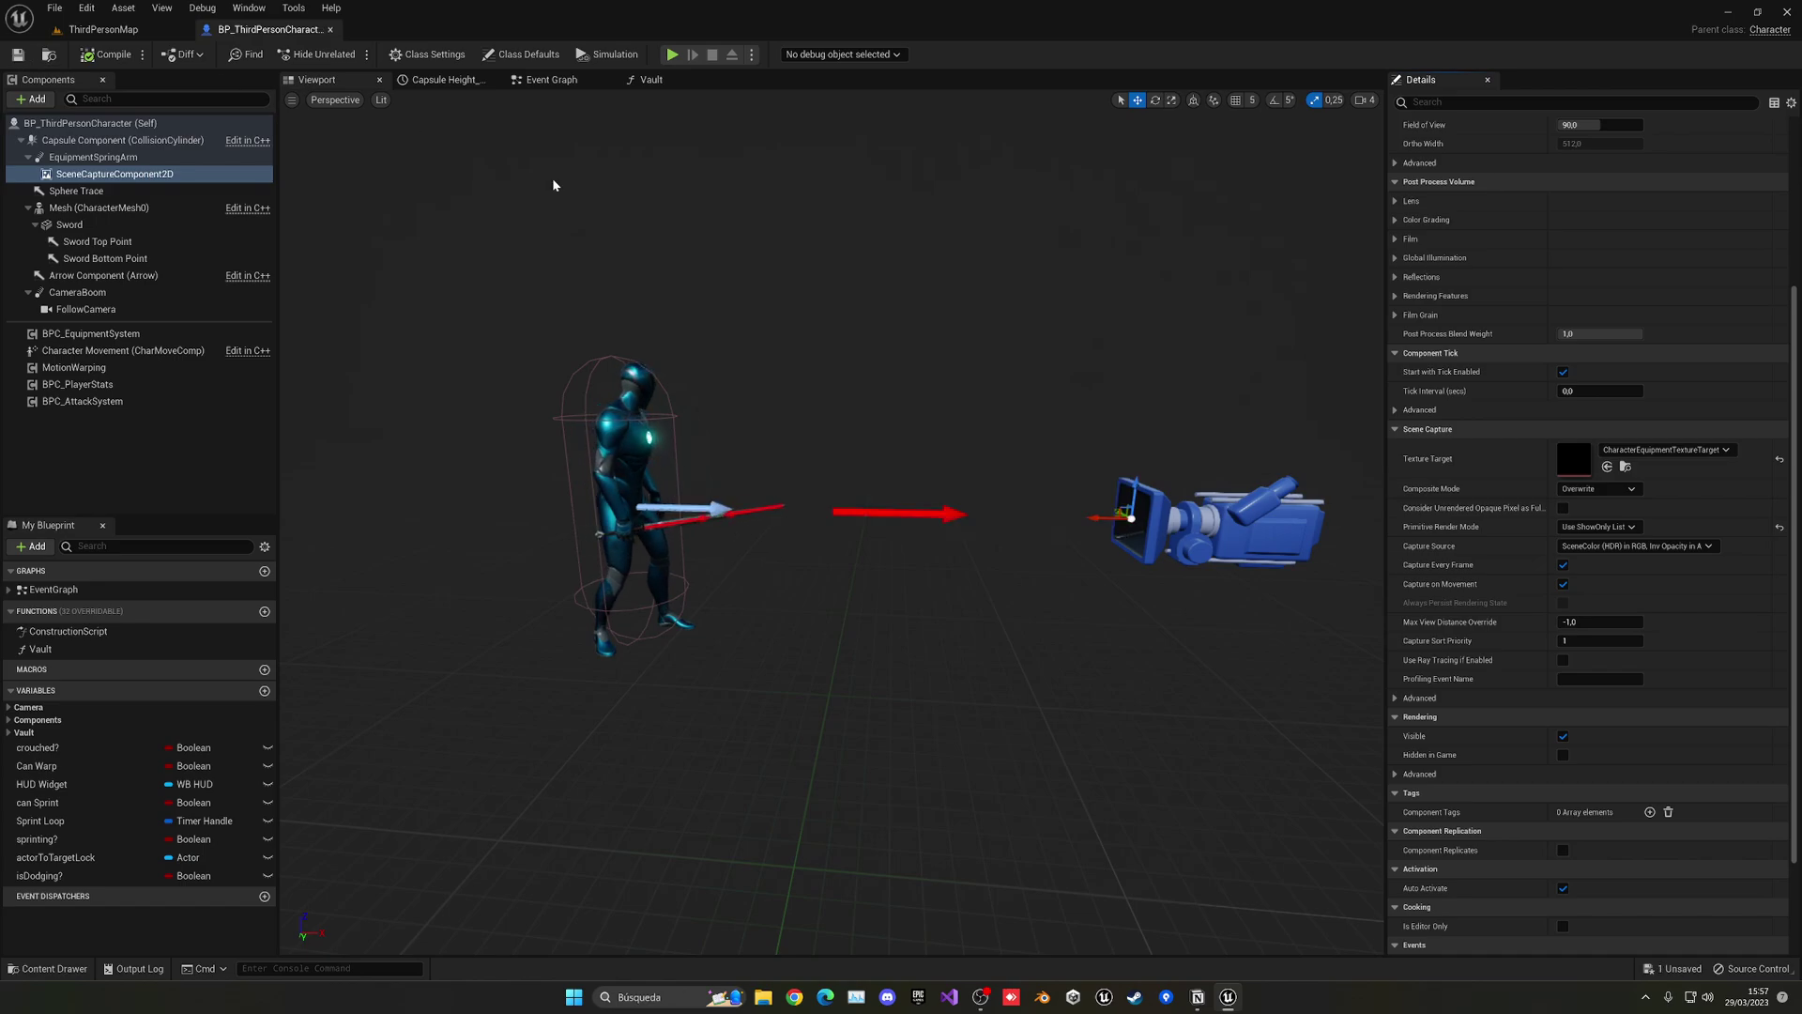
{"action": "left_click", "coordinate": [104, 29]}
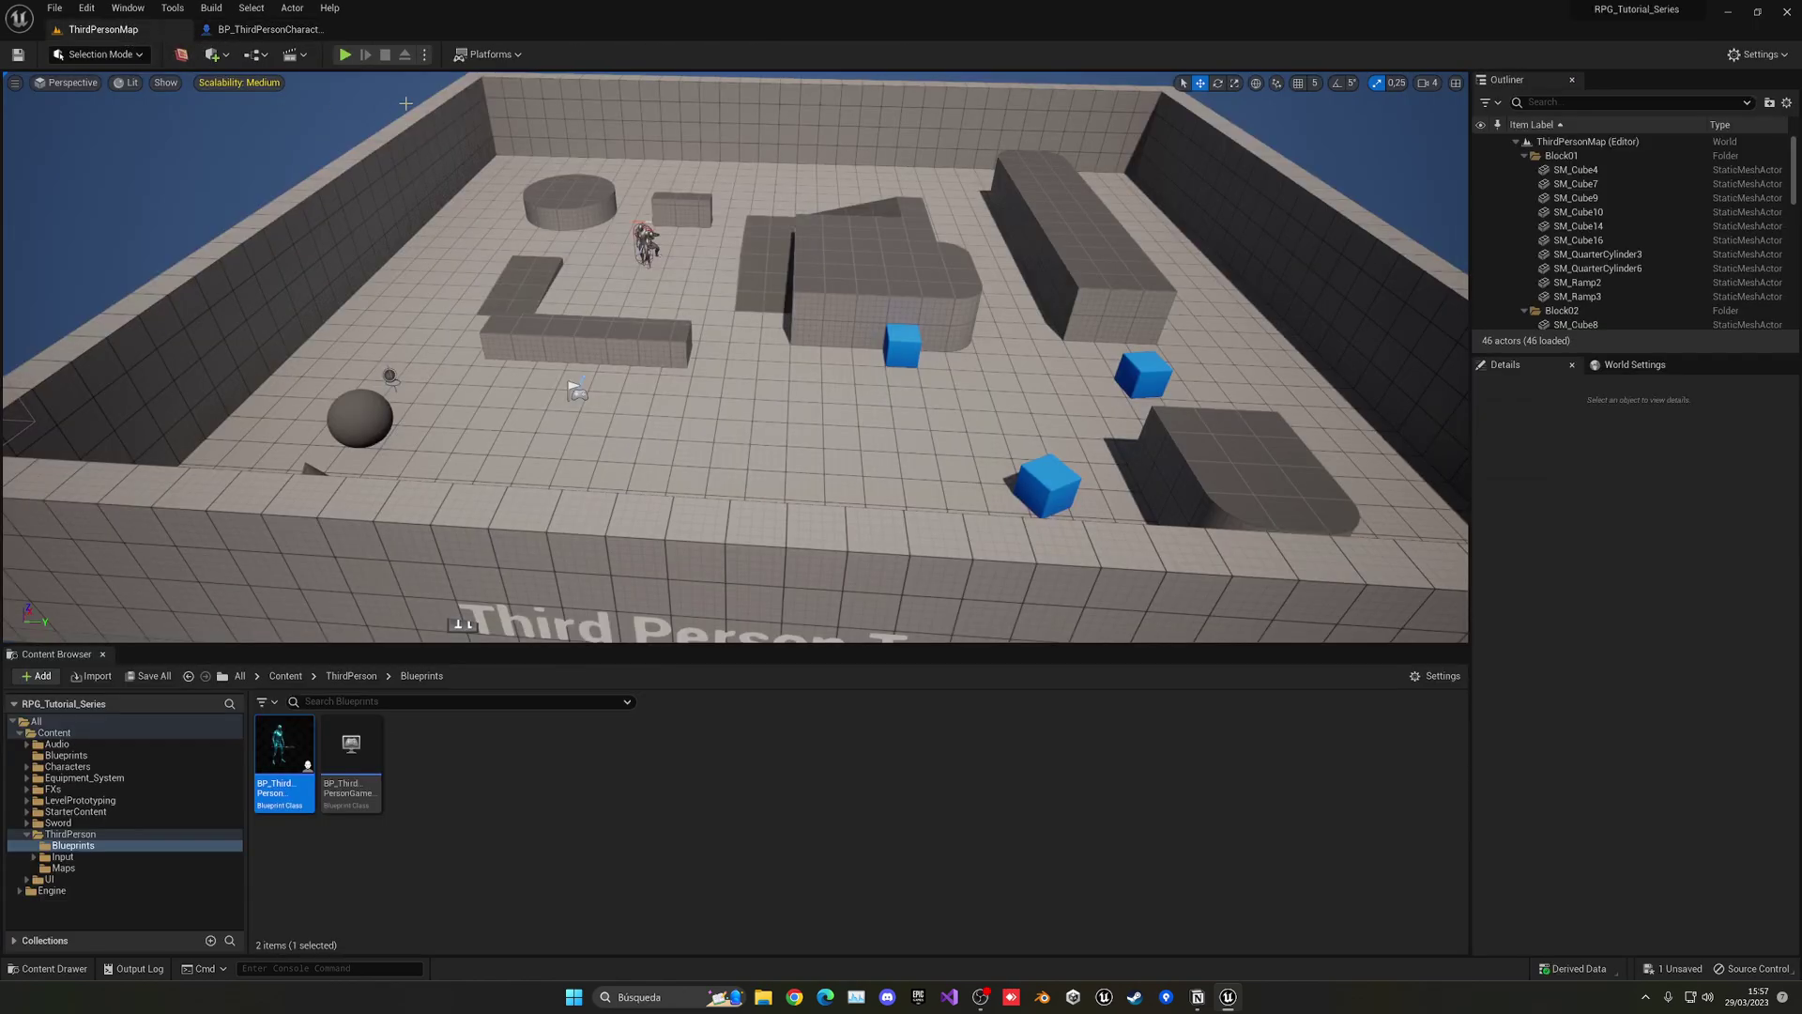
{"action": "left_click", "coordinate": [345, 53]}
{"action": "left_click", "coordinate": [662, 260]}
{"action": "key", "text": "w"}
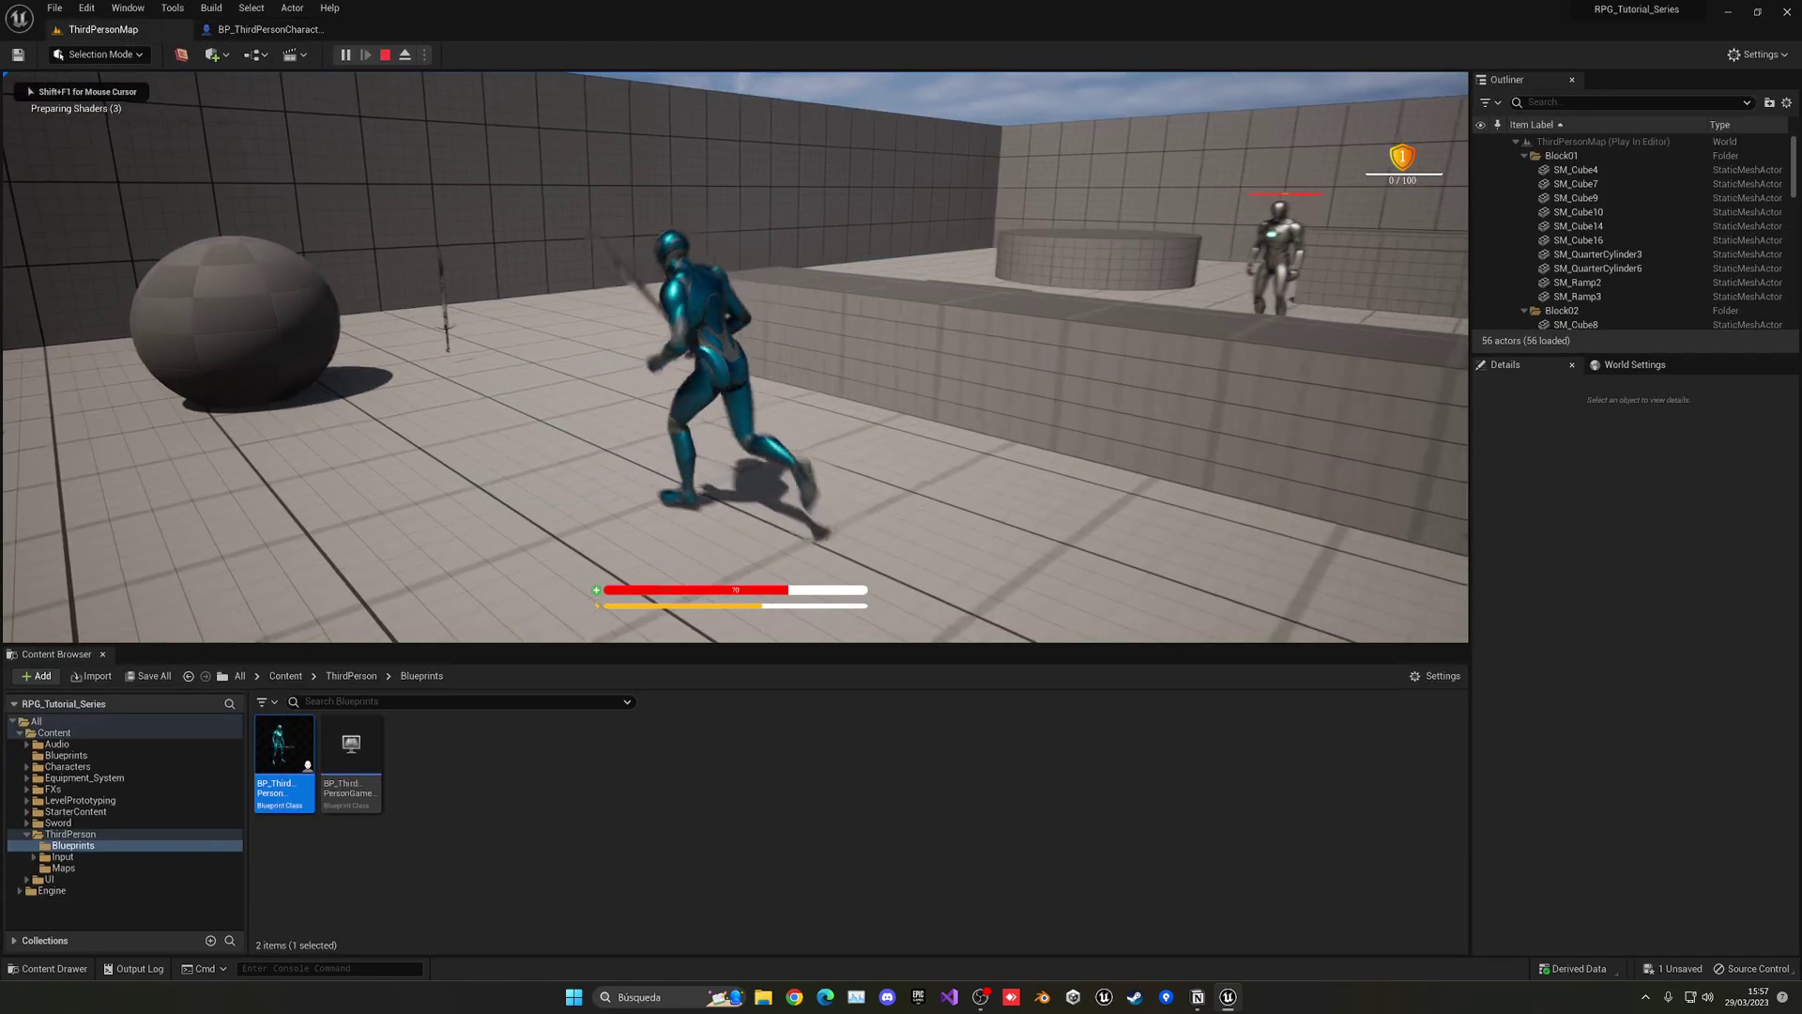
{"action": "key", "text": "Escape"}
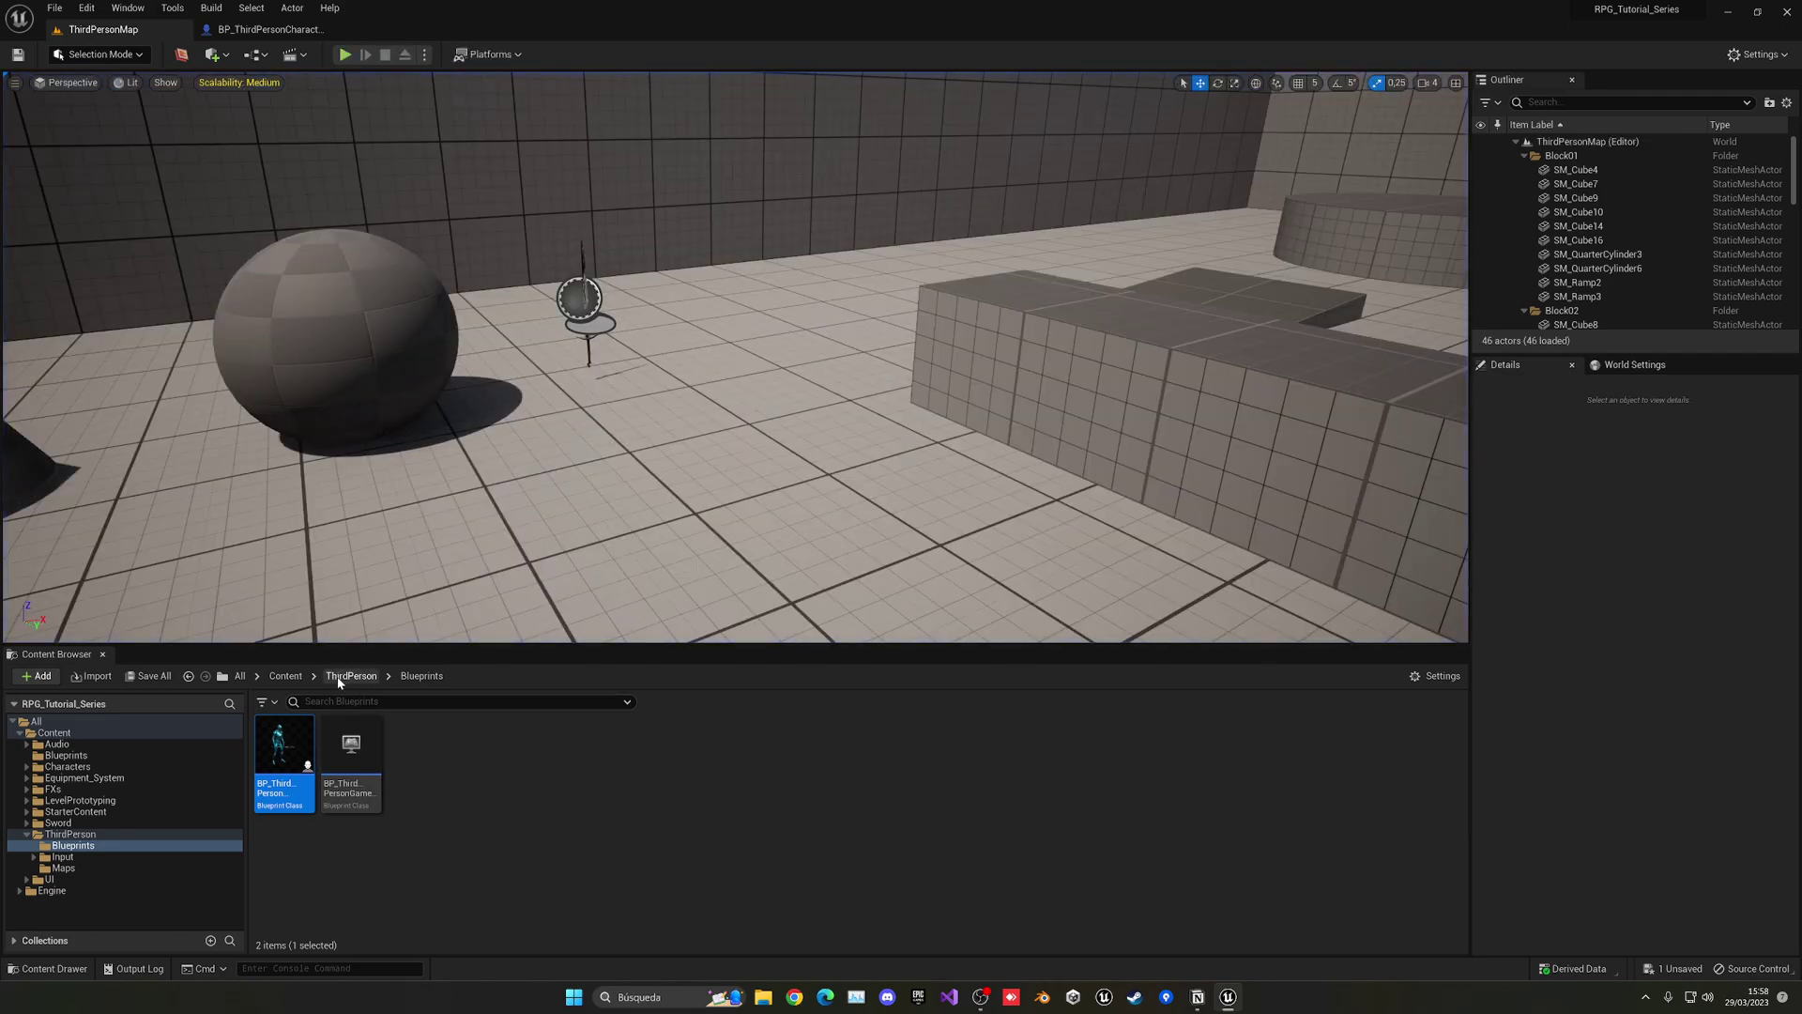
Open CharacterEquipmentTextureTarget from Content > Equipment_System > UI and zoom into its character preview
{"action": "left_click", "coordinate": [299, 680]}
{"action": "double_click", "coordinate": [484, 751]}
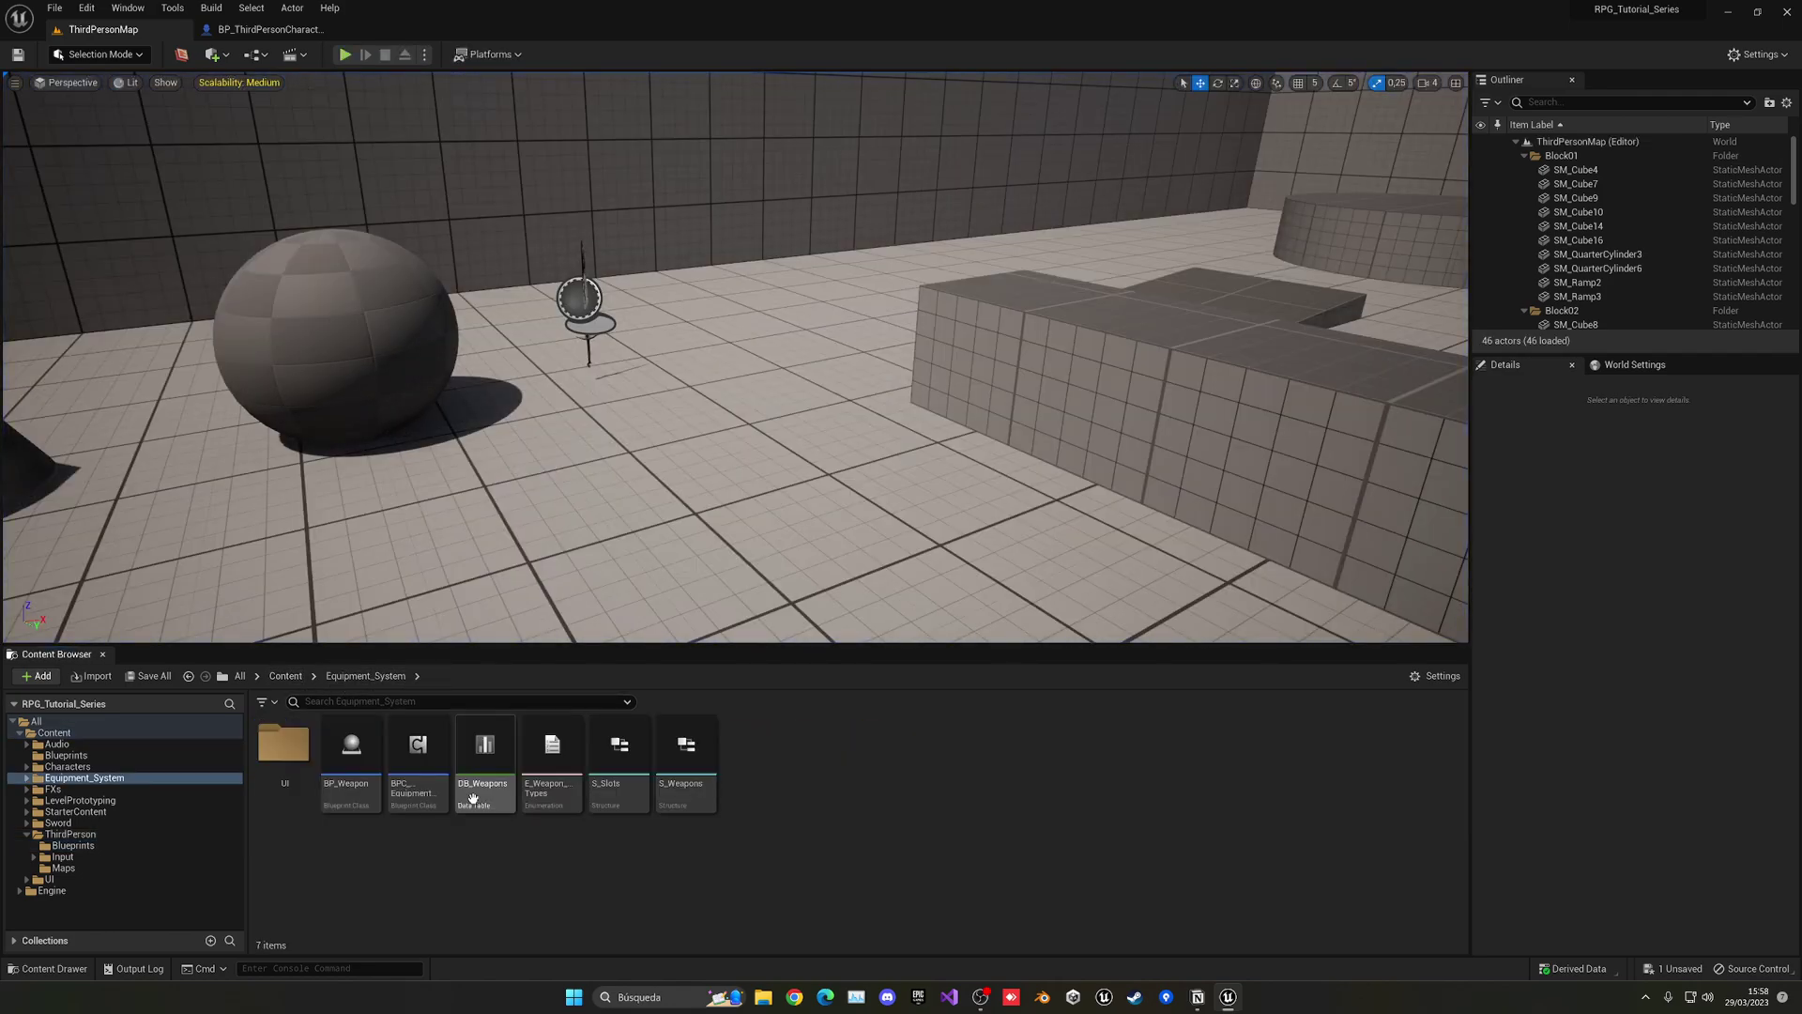
{"action": "double_click", "coordinate": [289, 760]}
{"action": "double_click", "coordinate": [286, 760]}
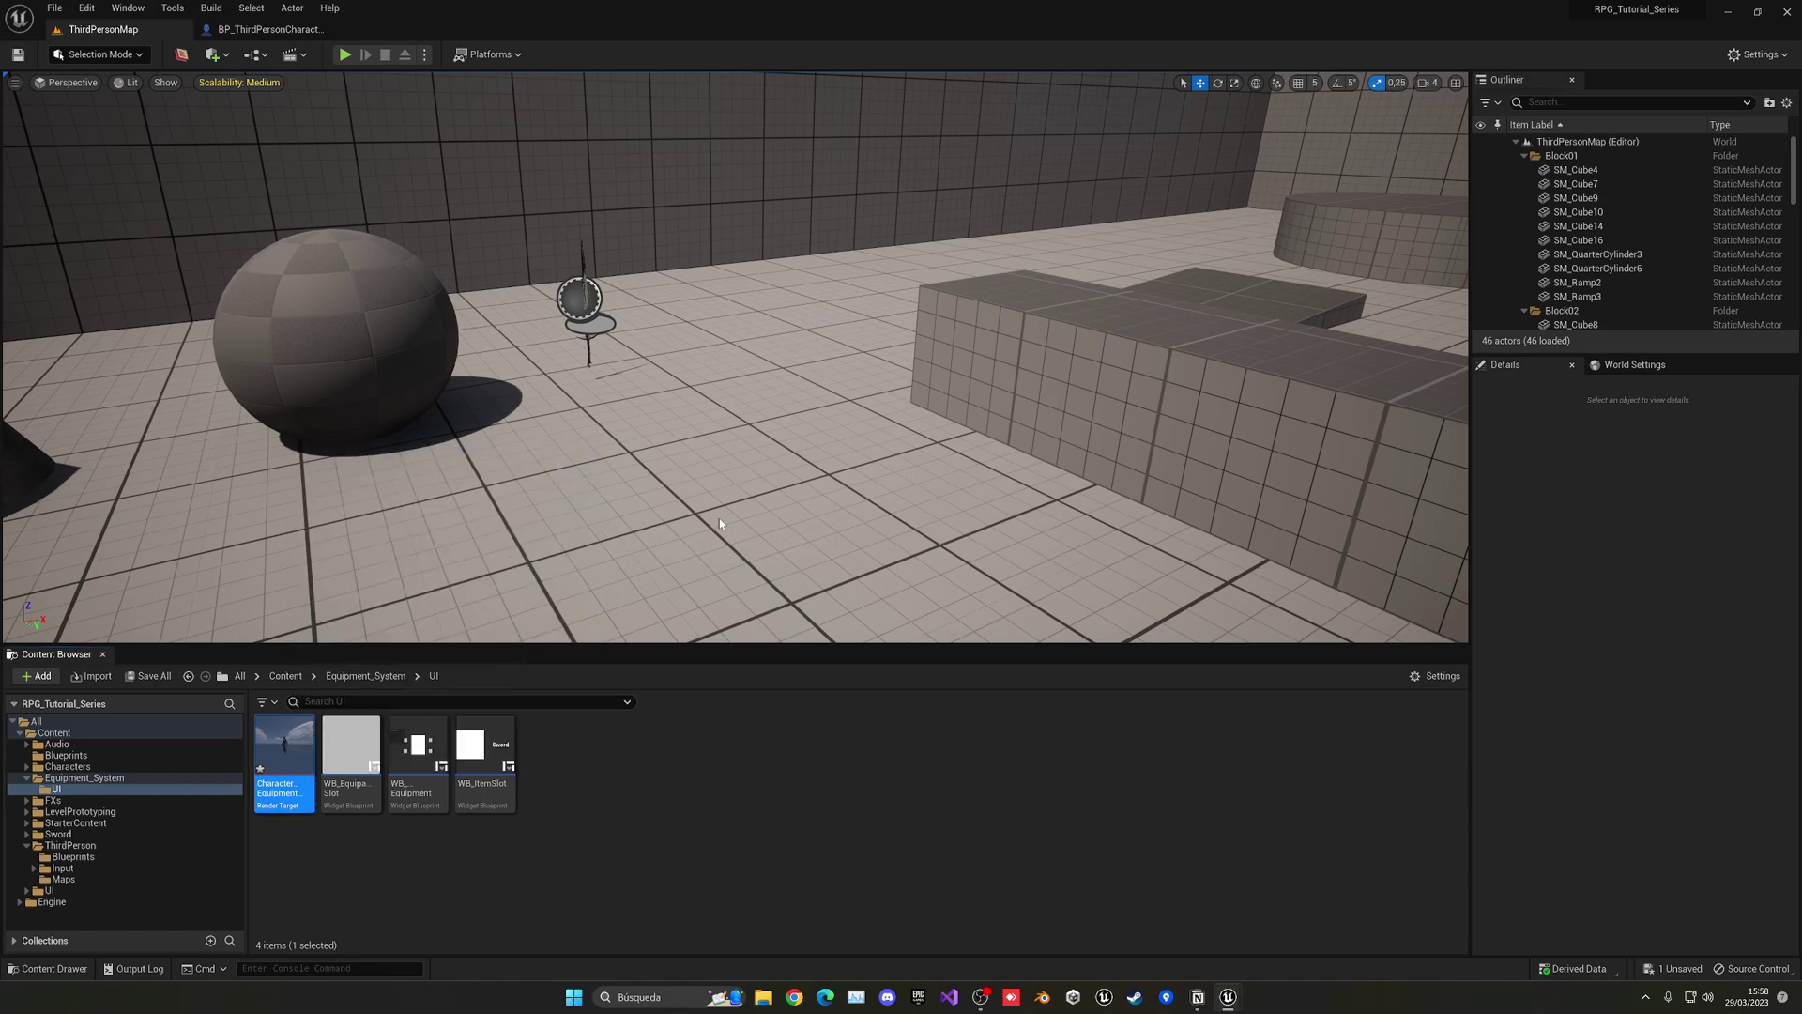
{"action": "scroll", "coordinate": [802, 516], "scroll_direction": "up", "scroll_amount": 5}
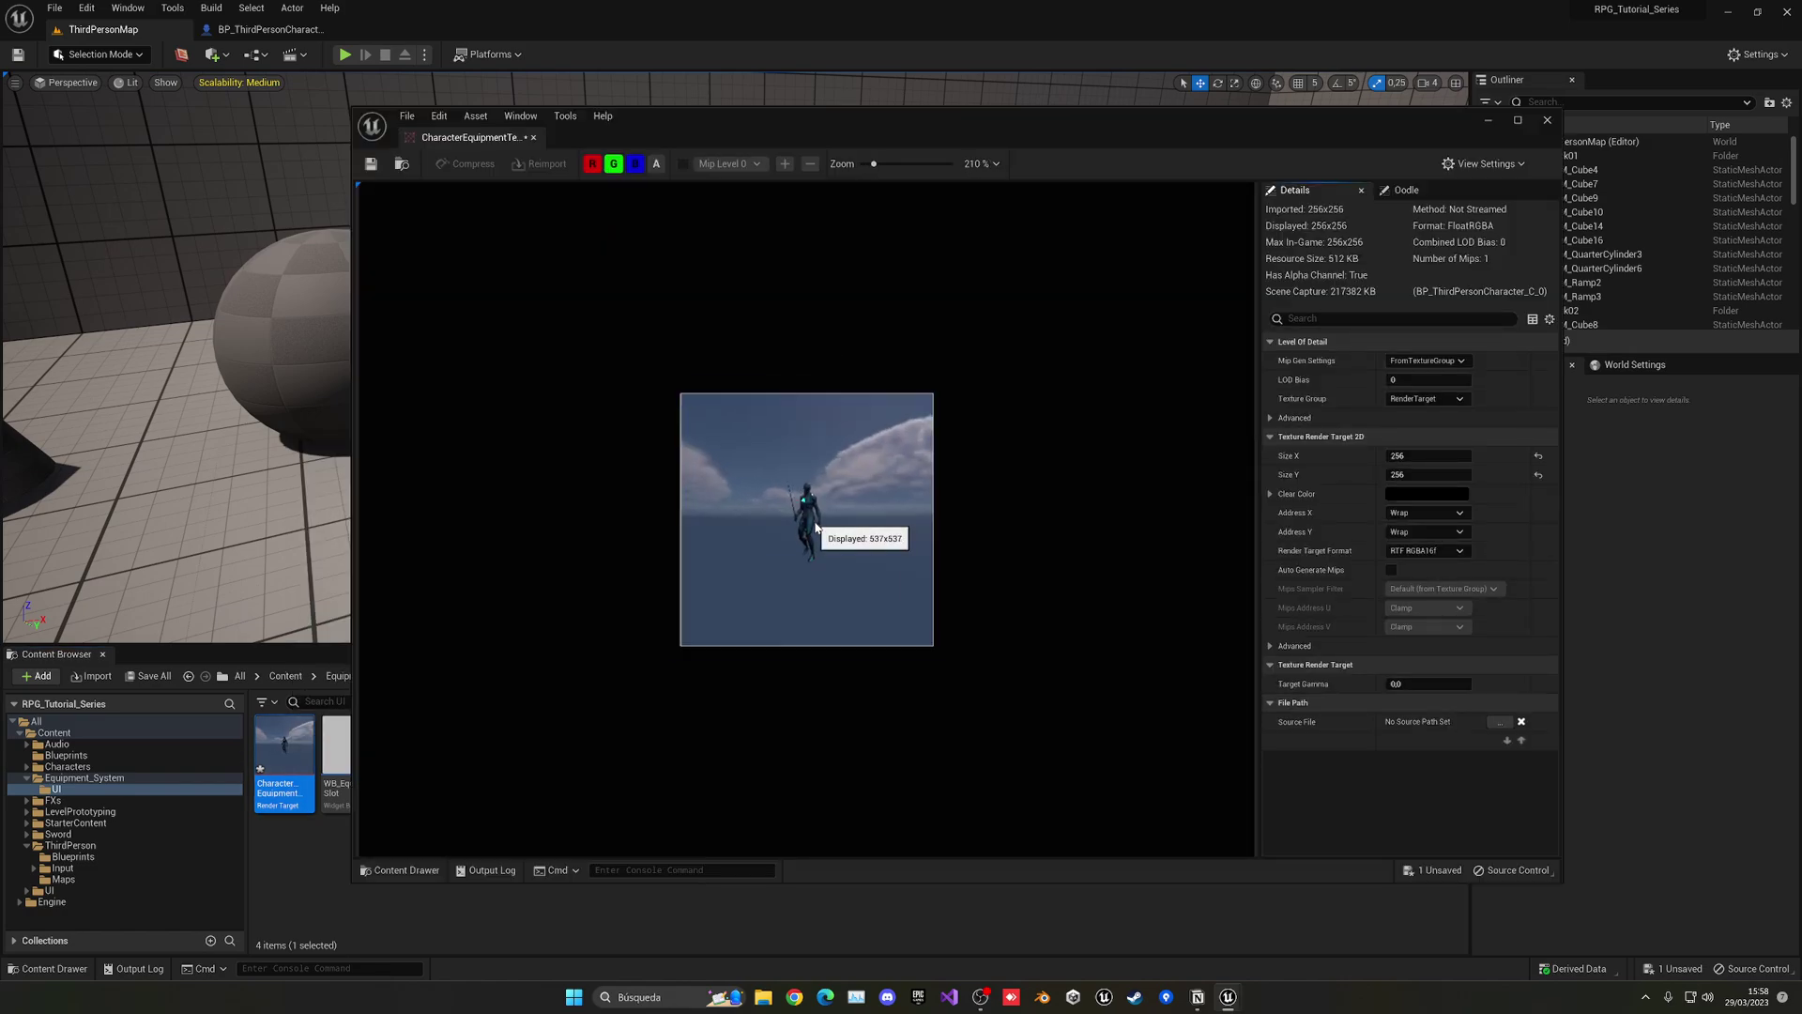
{"action": "right_click_drag", "start_coordinate": [258, 413], "coordinate": [206, 418]}
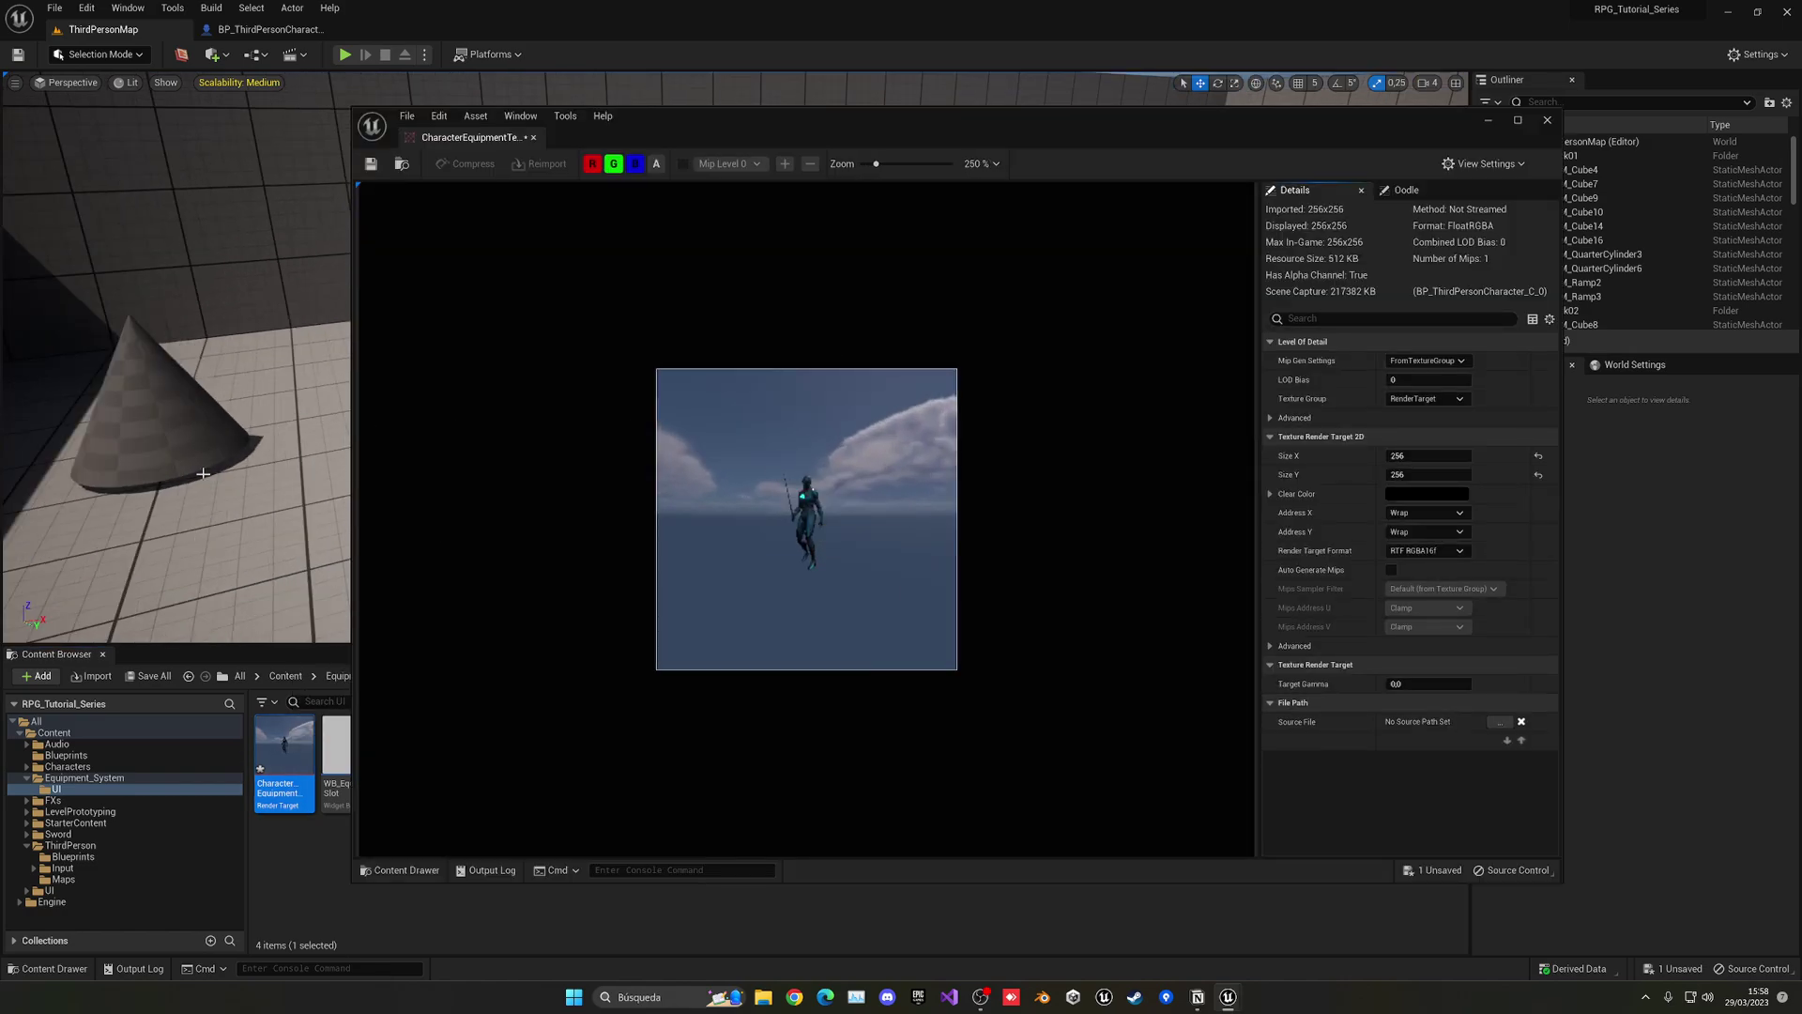